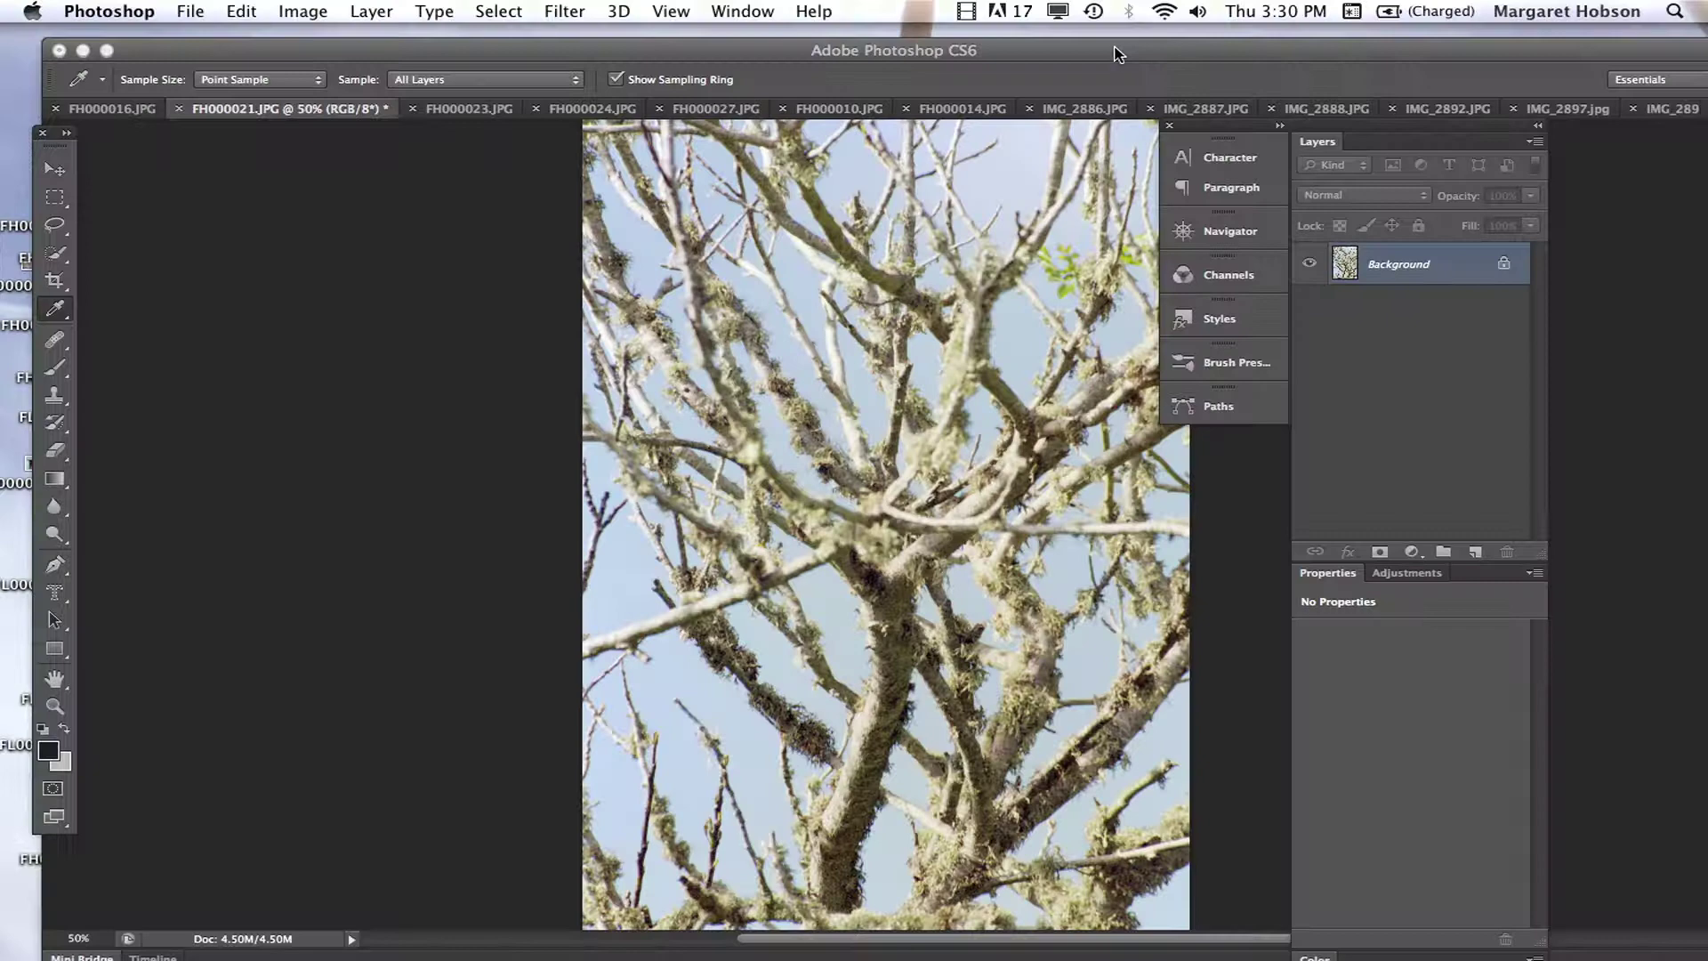
Maximize the Photoshop window around FH000021.JPG and nudge it slightly right.
double_click(1095, 50)
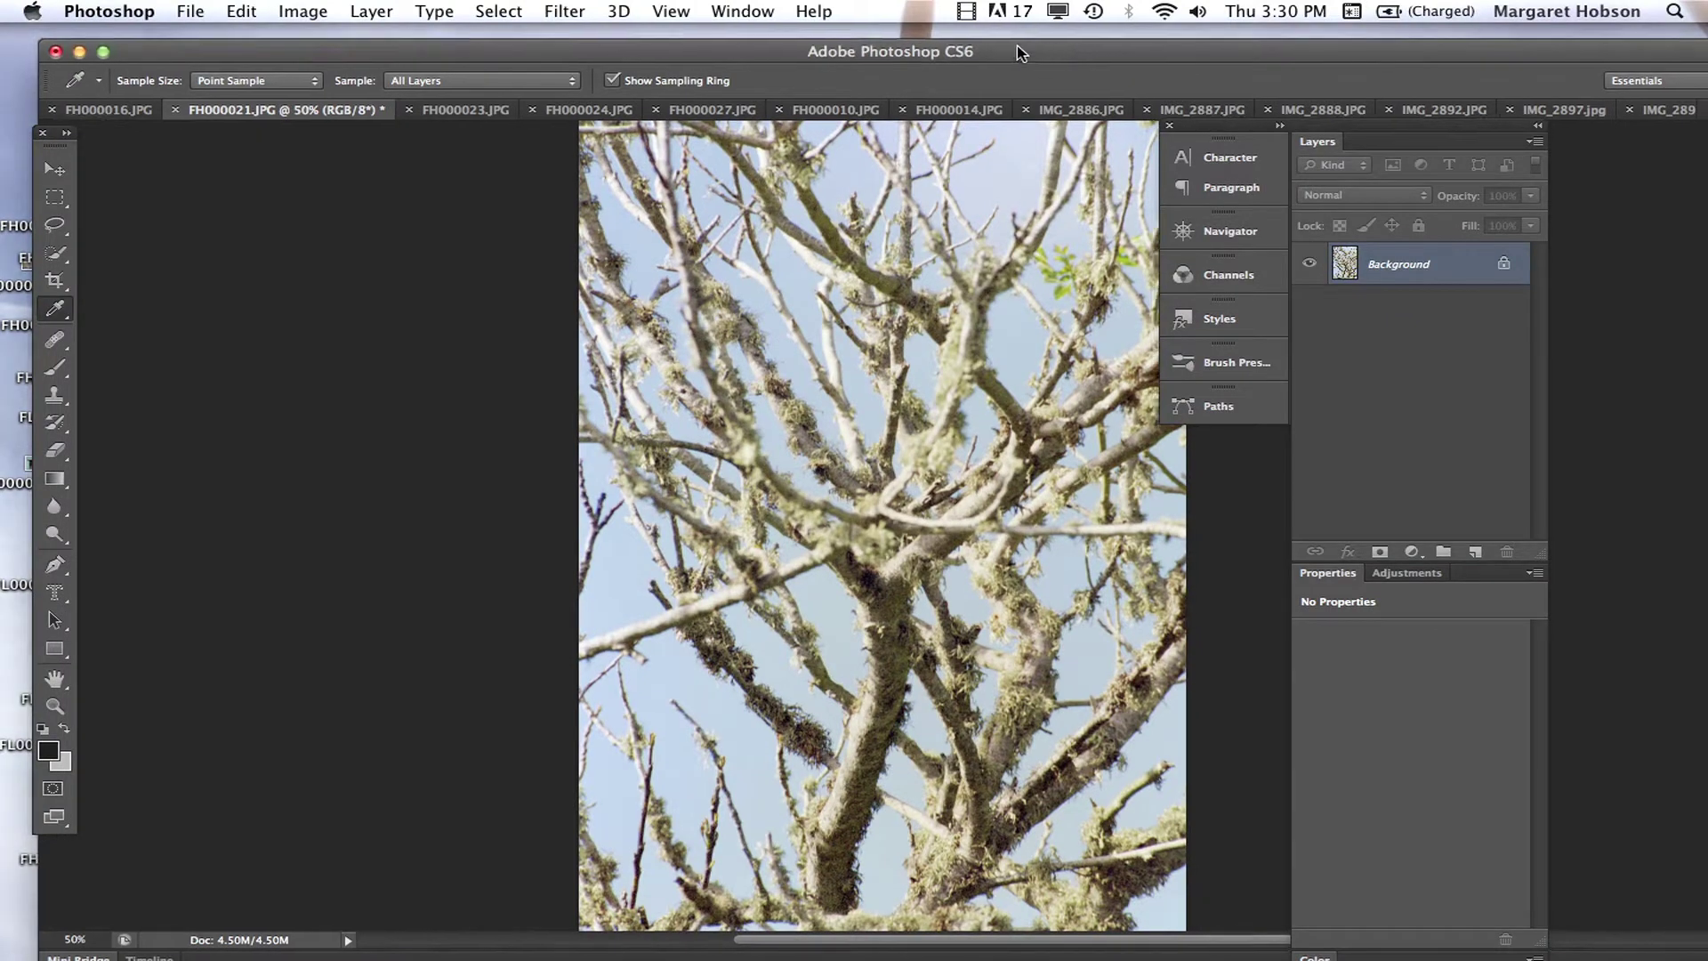
left_click_drag(987, 29, 1005, 34)
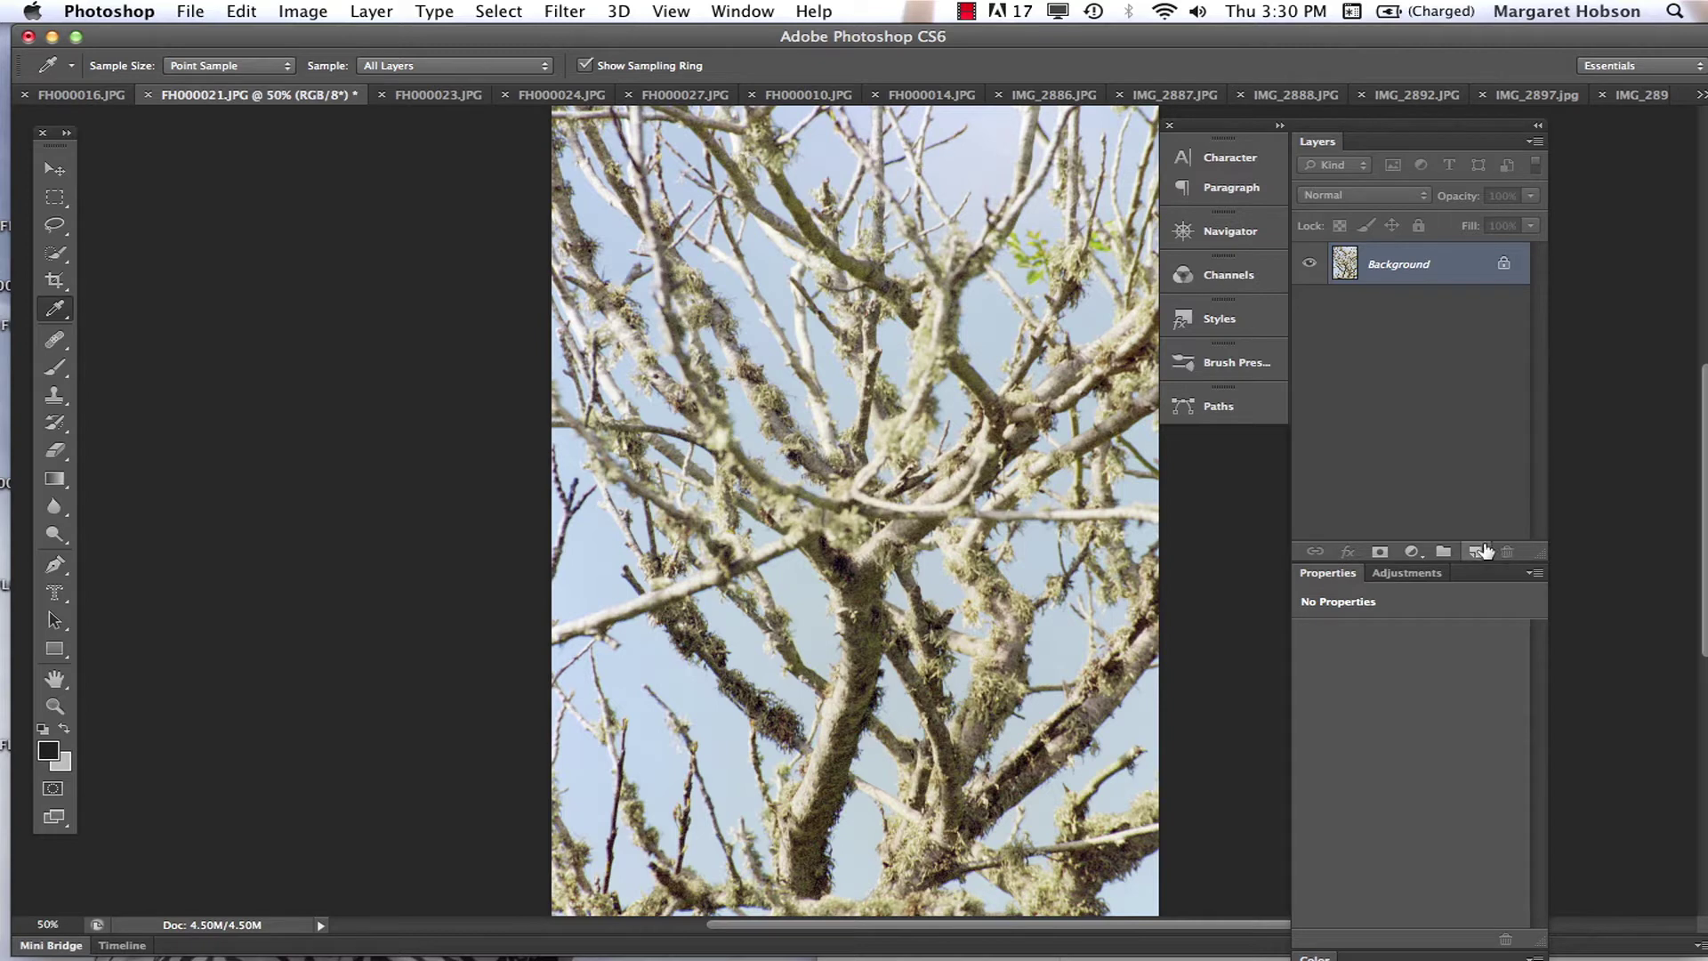
Duplicate the tree photo's Background layer into a Background copy layer.
left_click(359, 7)
left_click(374, 59)
left_click(1105, 402)
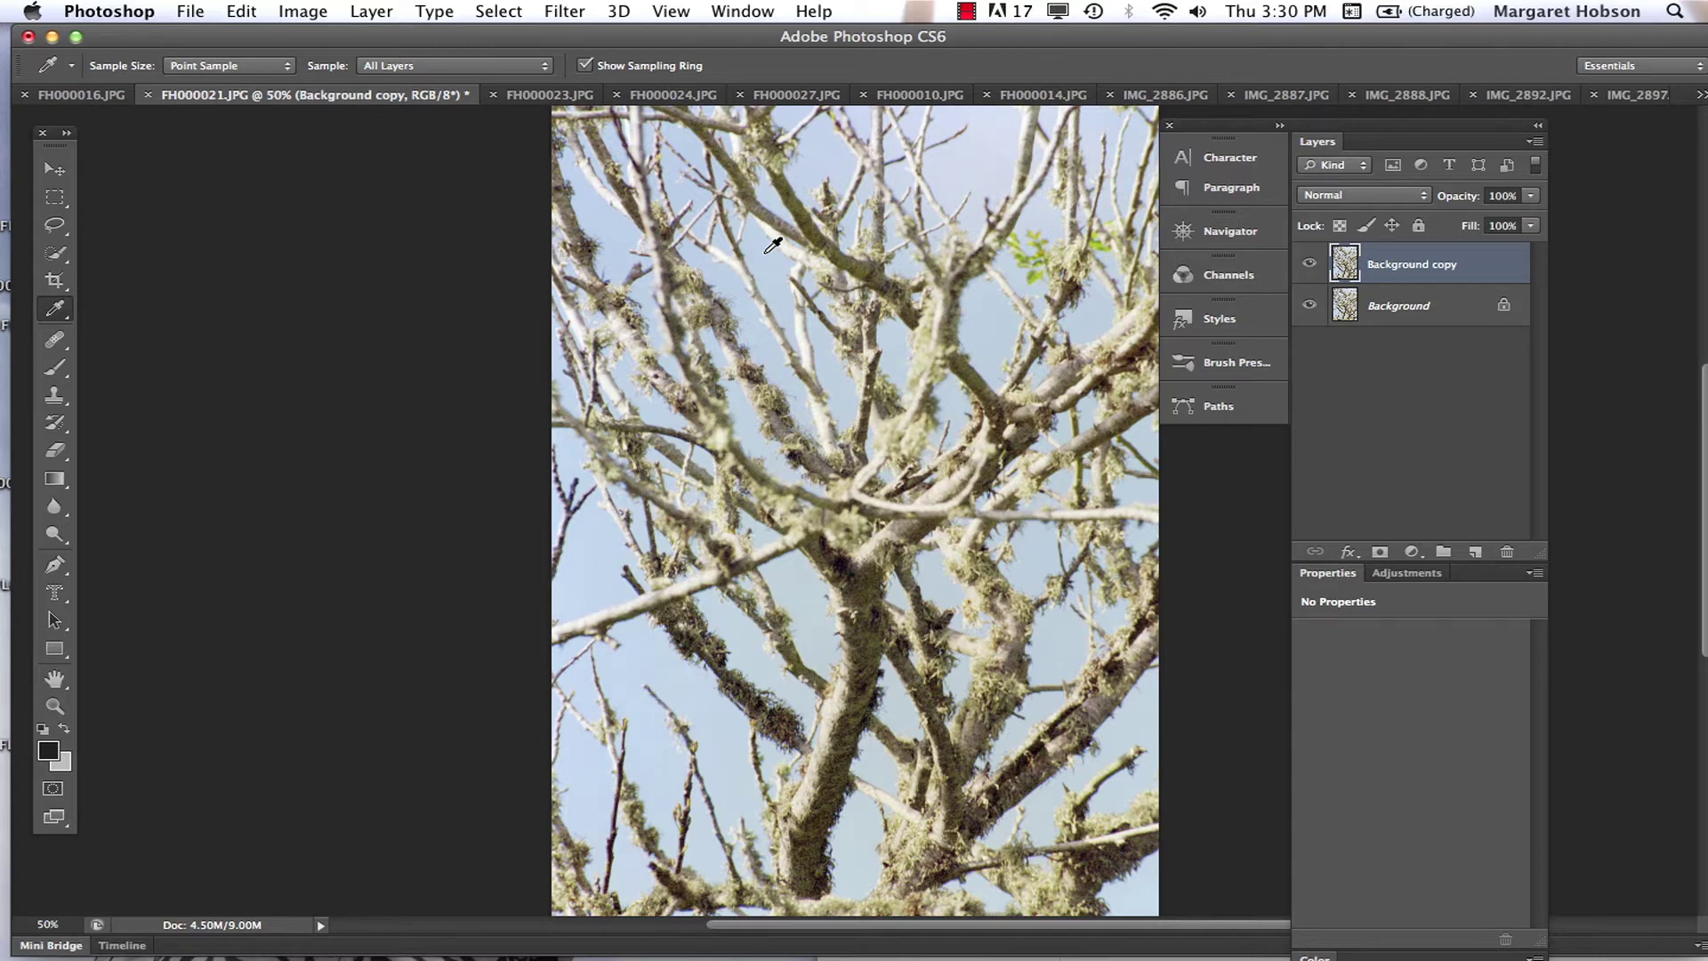
left_click(487, 12)
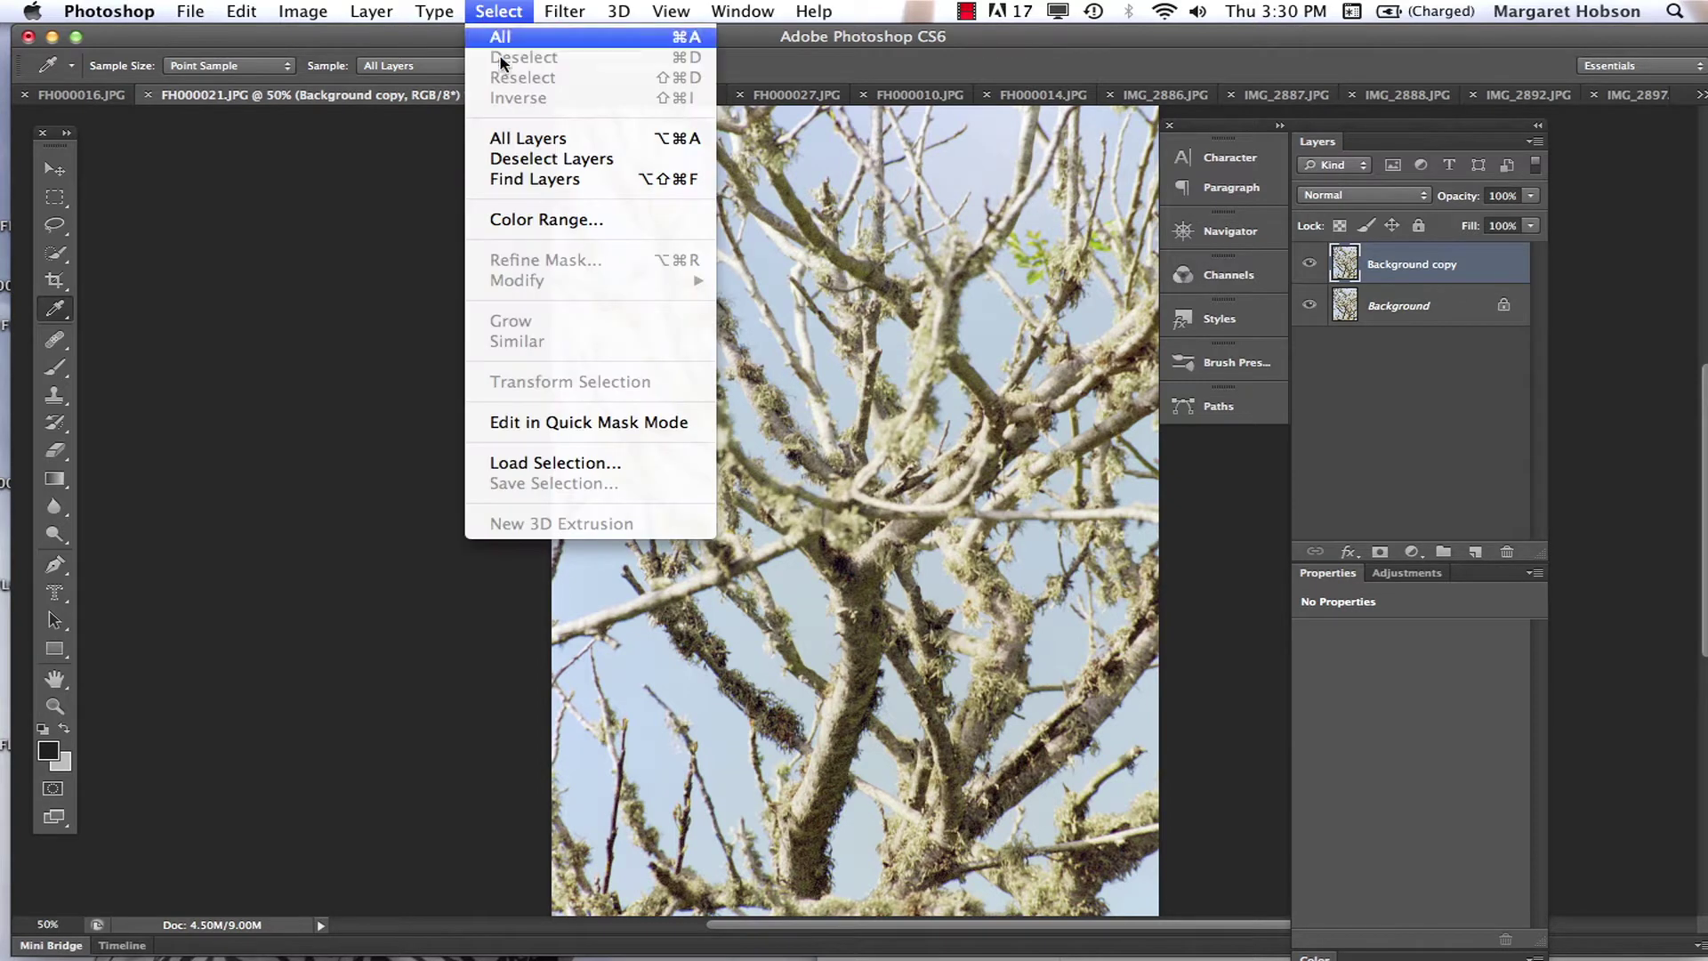
left_click(517, 220)
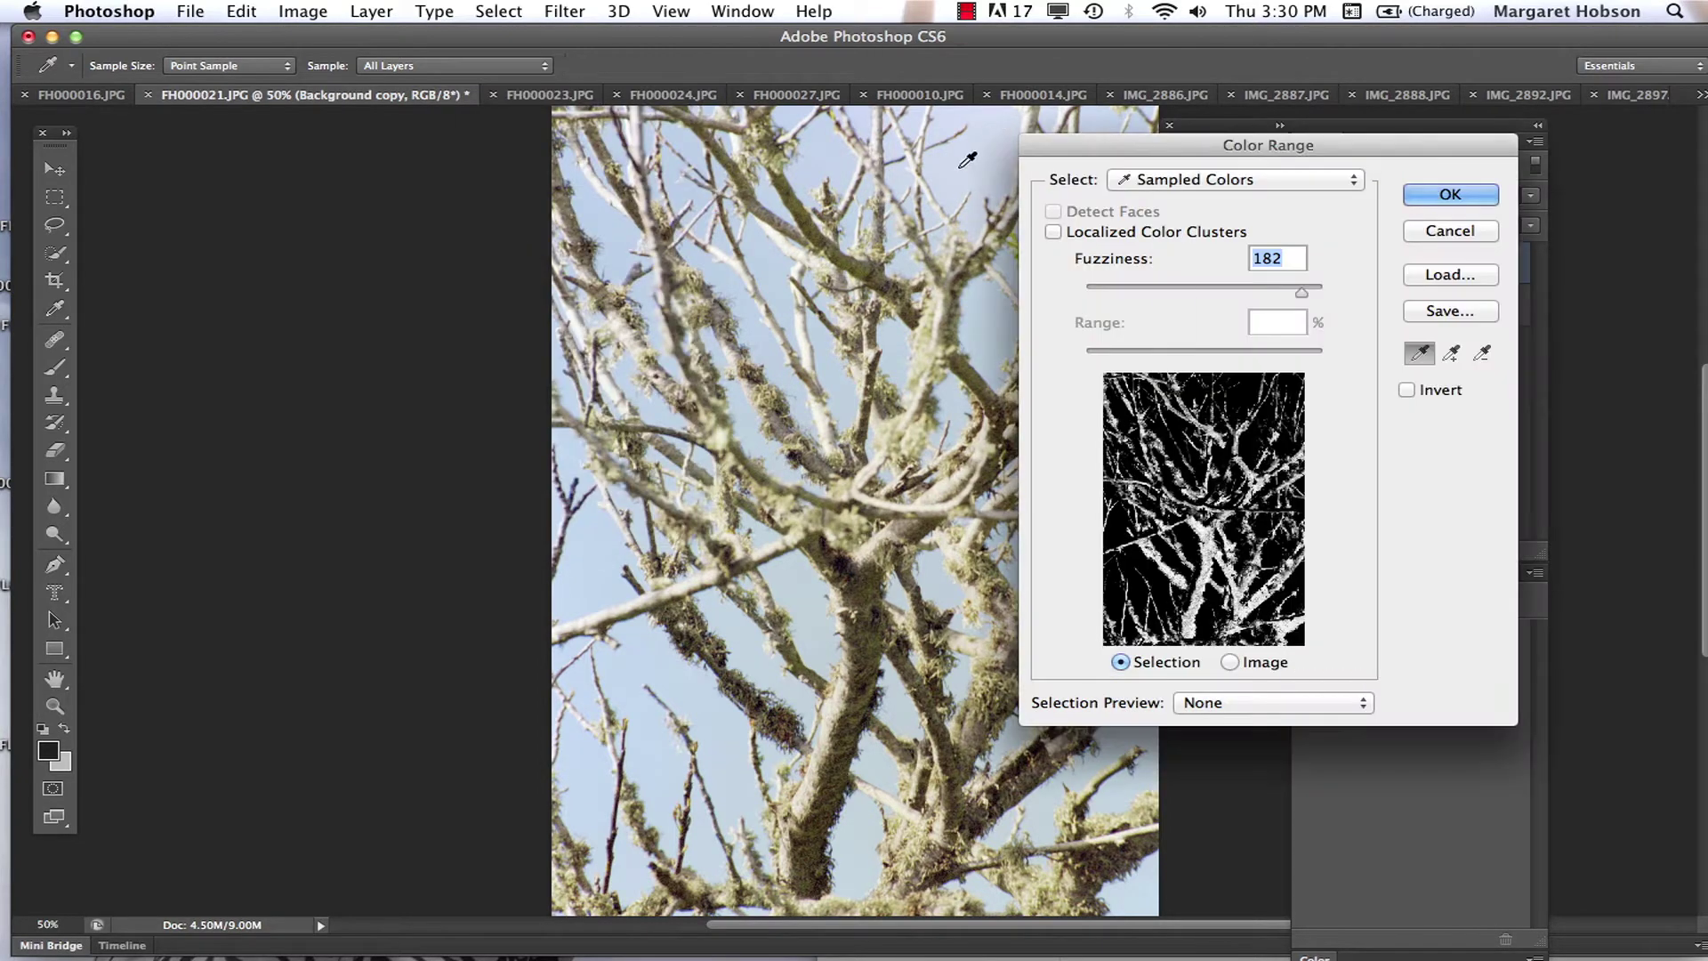
left_click(960, 167)
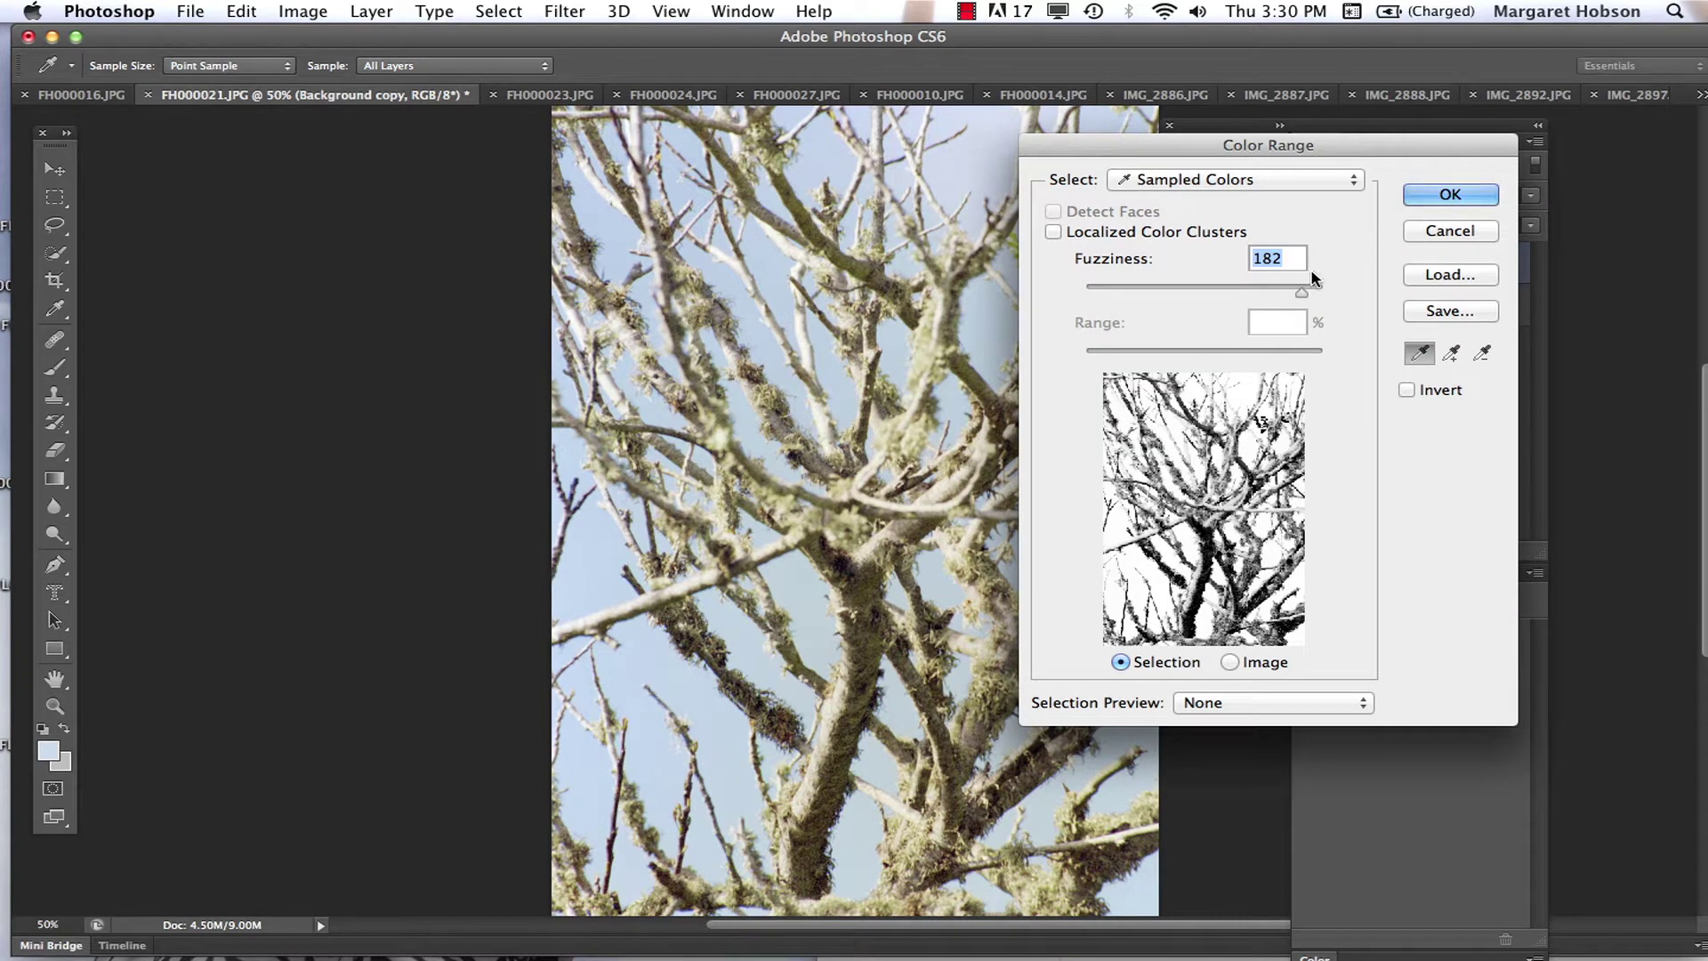
left_click_drag(1300, 290, 1292, 293)
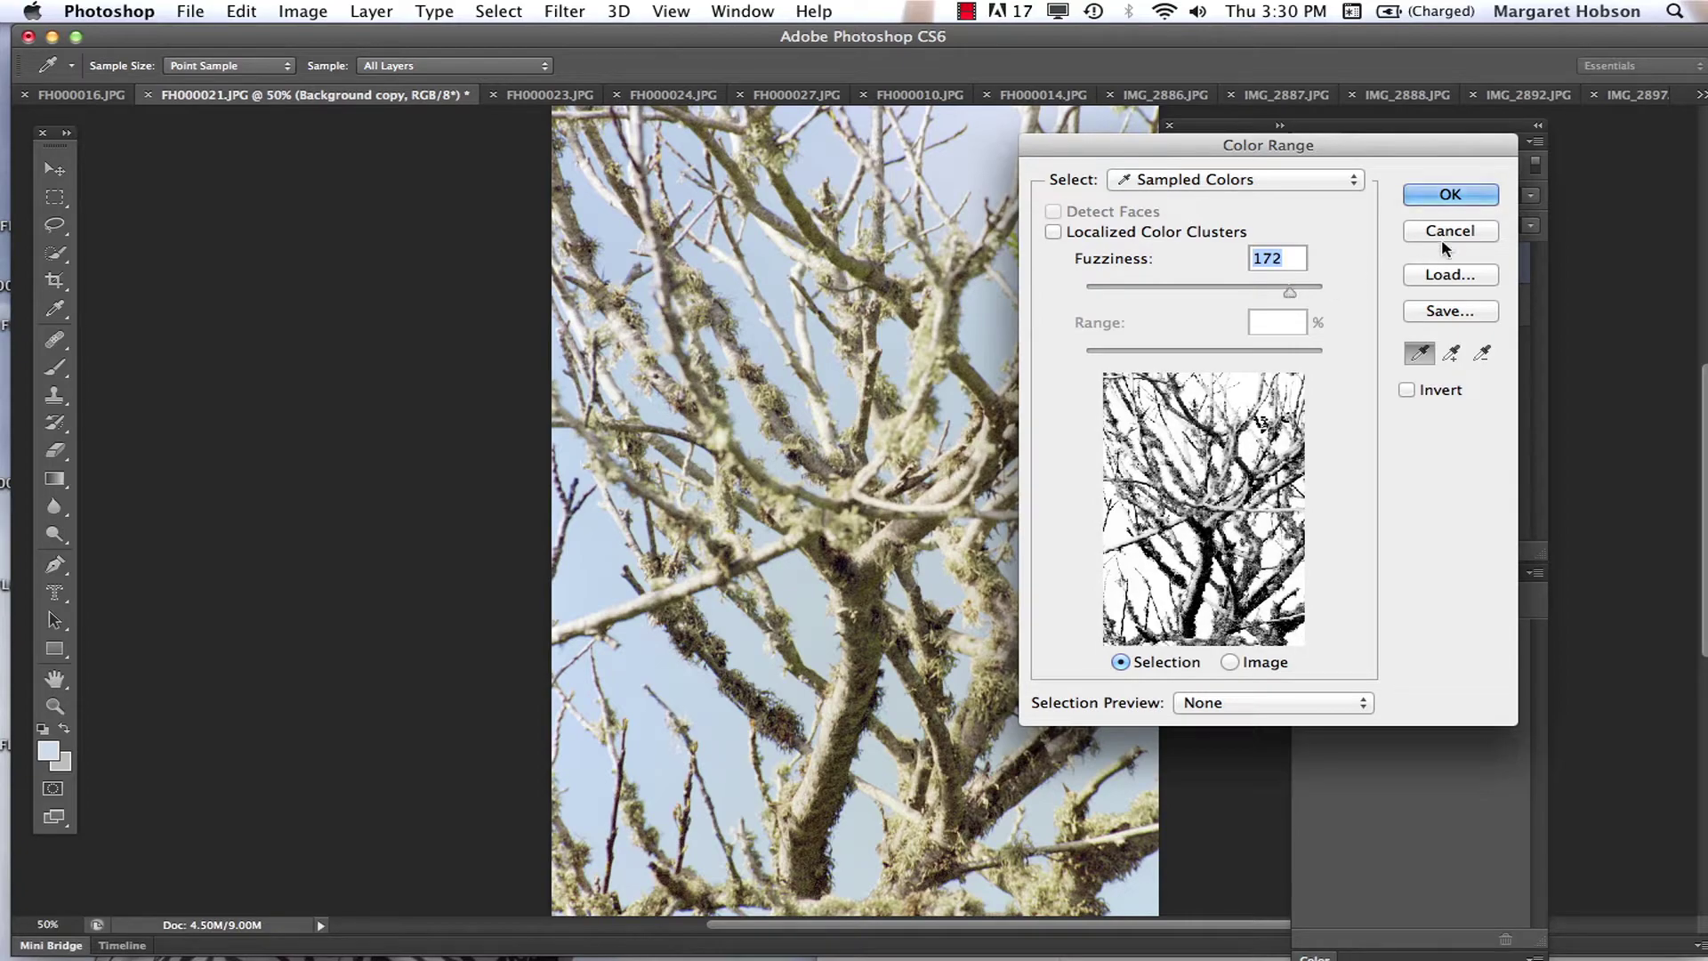
left_click(1450, 193)
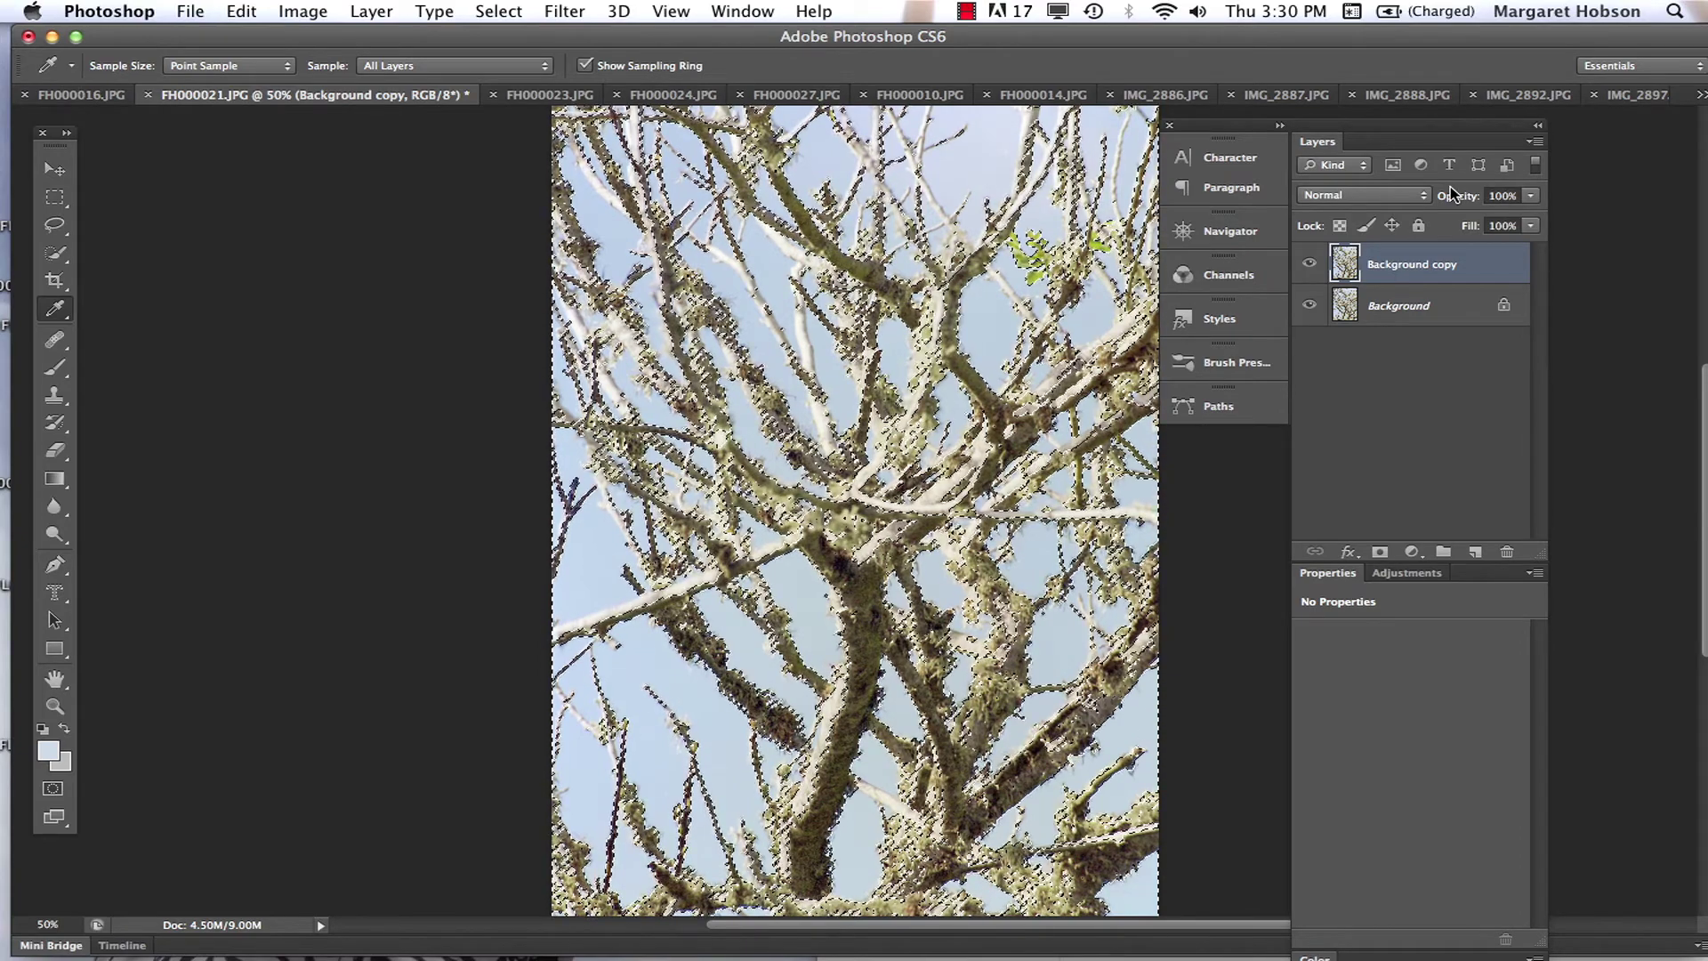
key("super+d")
Select the blue sky with Color Range at fuzziness 48.
left_click(497, 12)
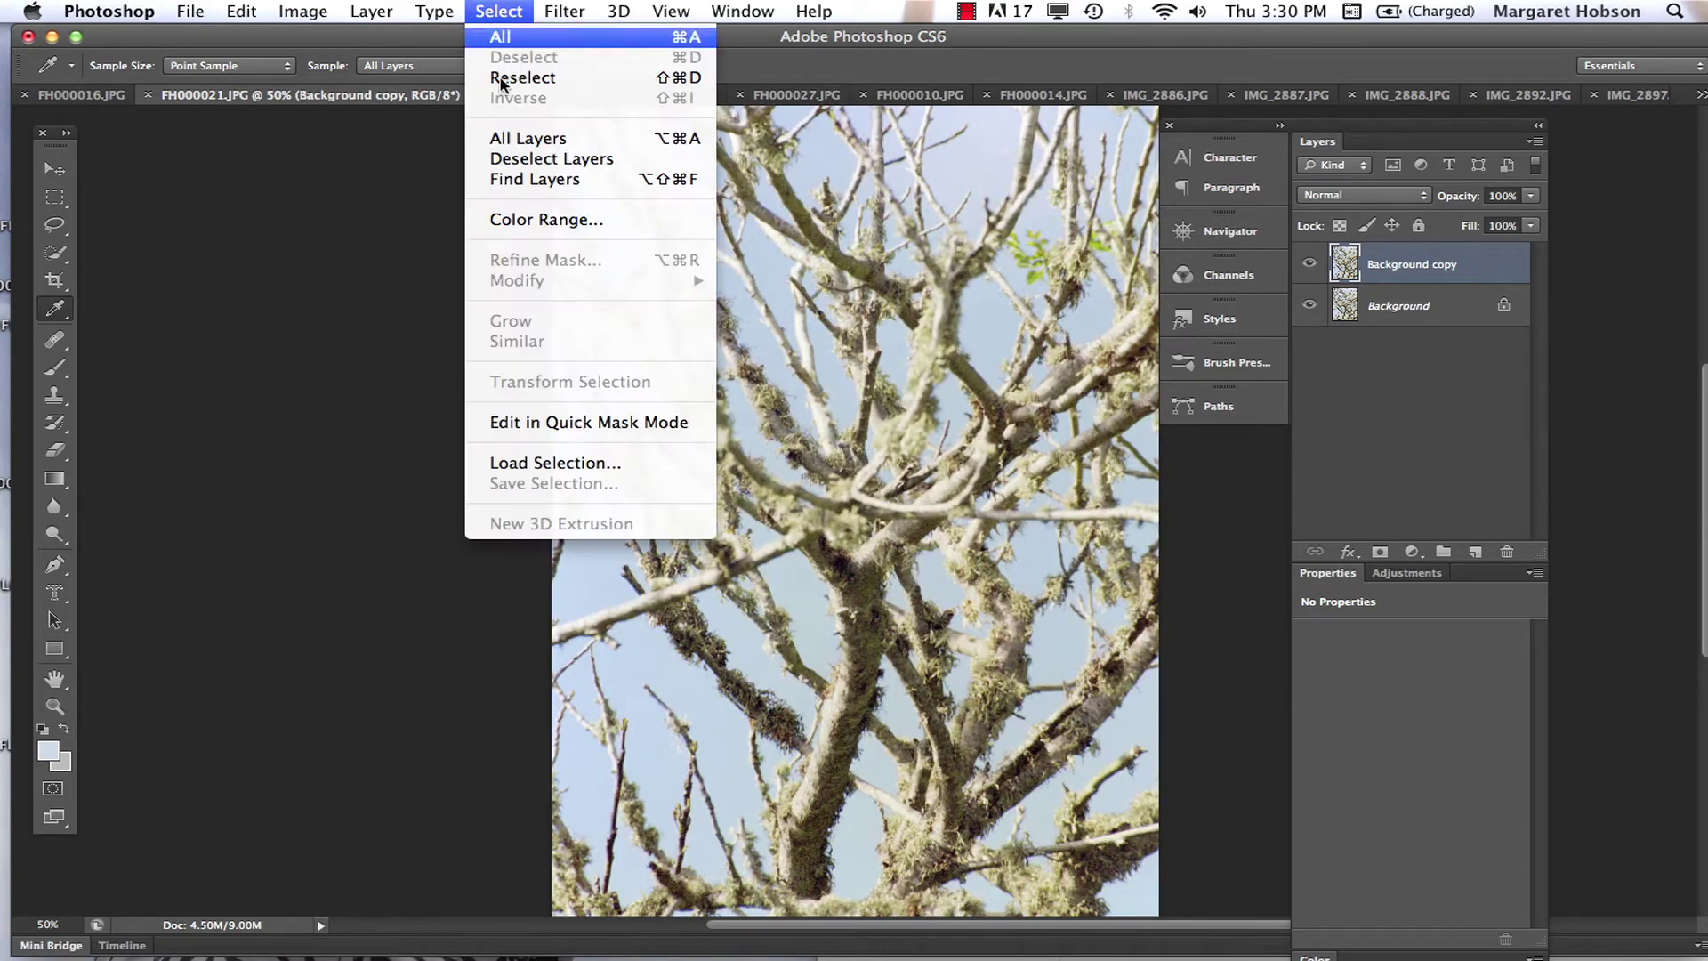
left_click(514, 221)
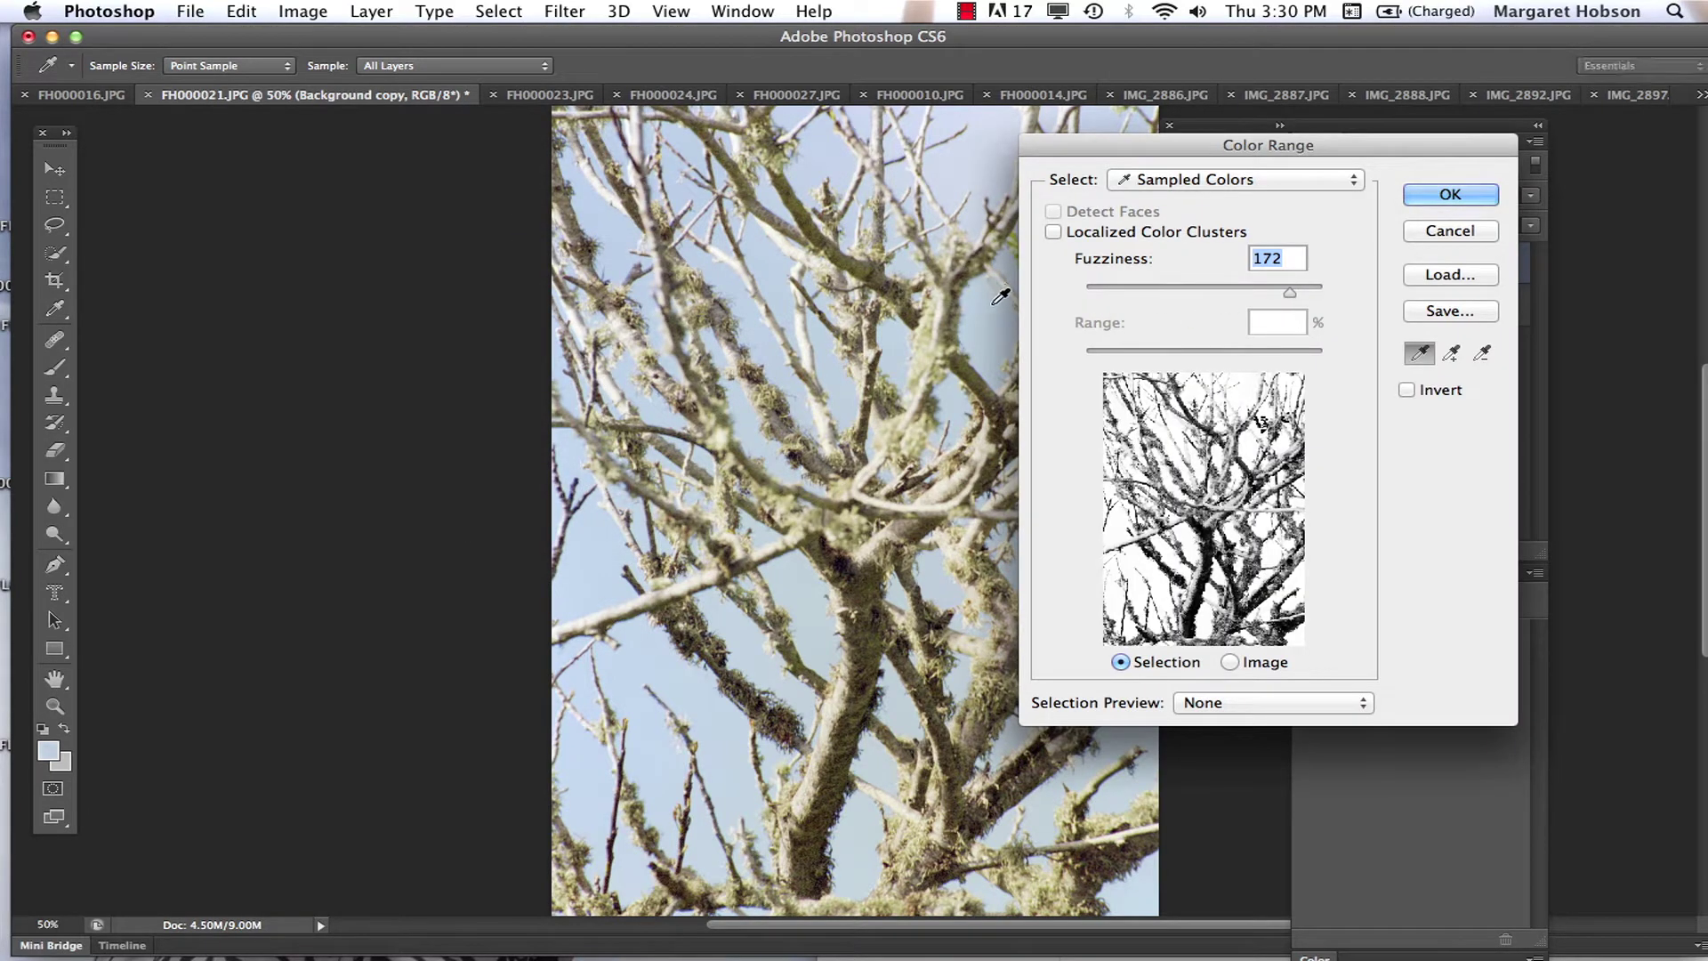
left_click_drag(1291, 292, 1142, 292)
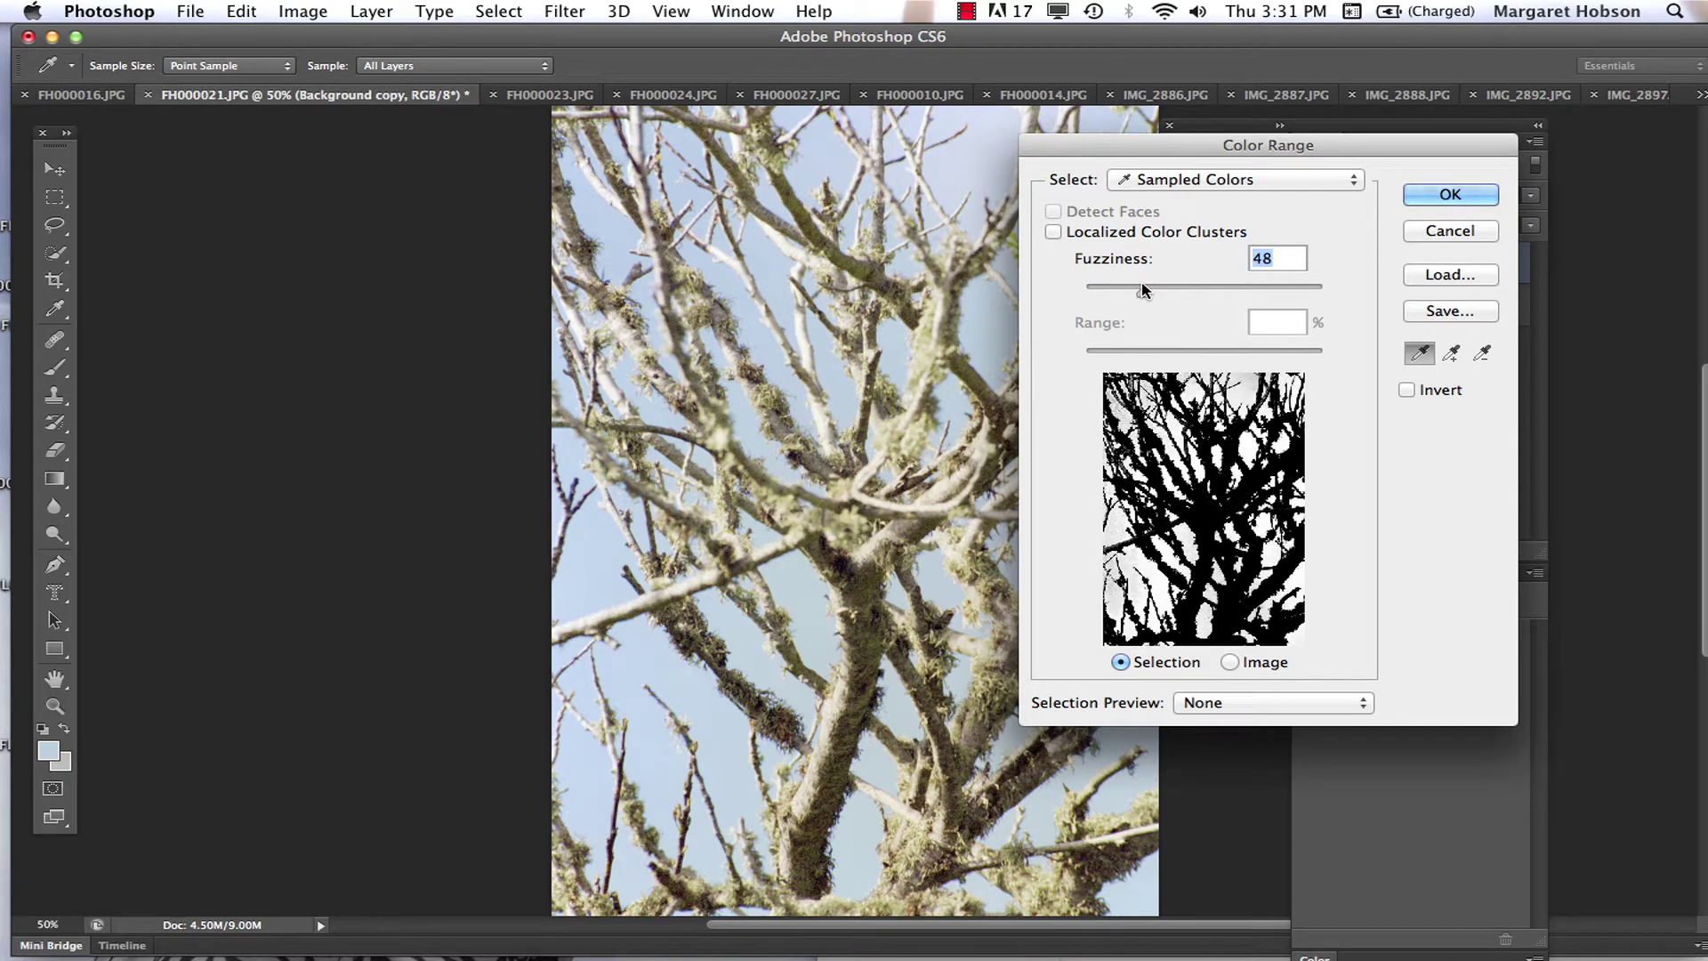
left_click(1469, 203)
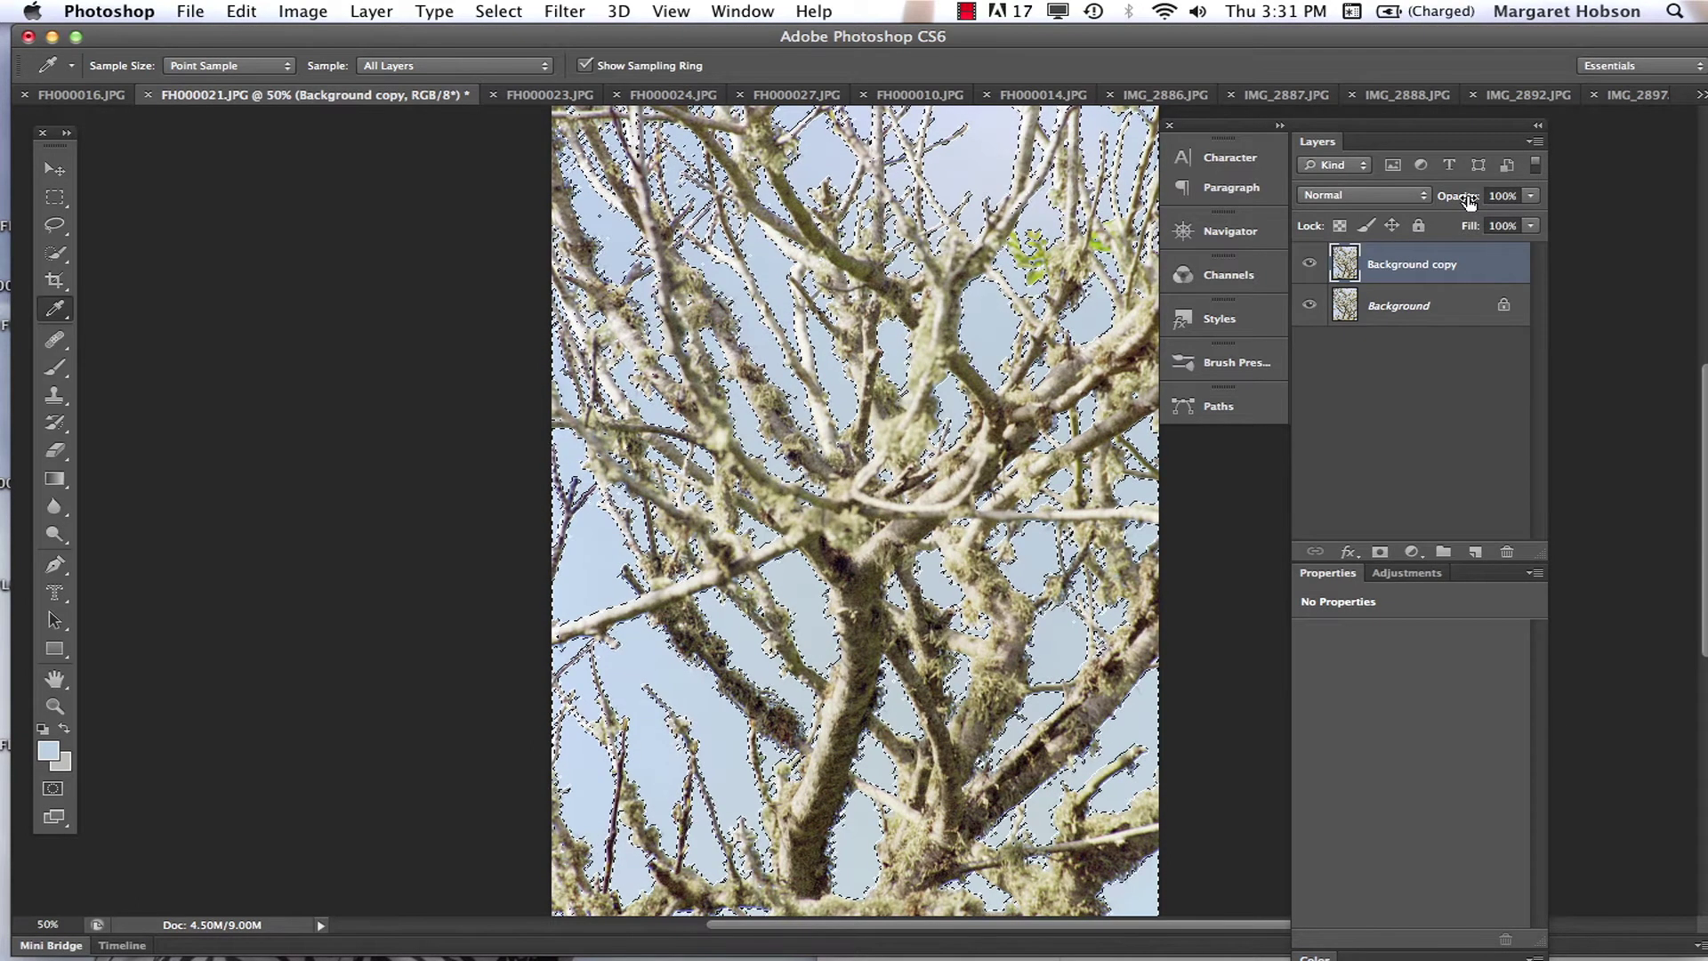
Invert the selection so the branches are selected, then browse the Filter menu.
left_click(495, 11)
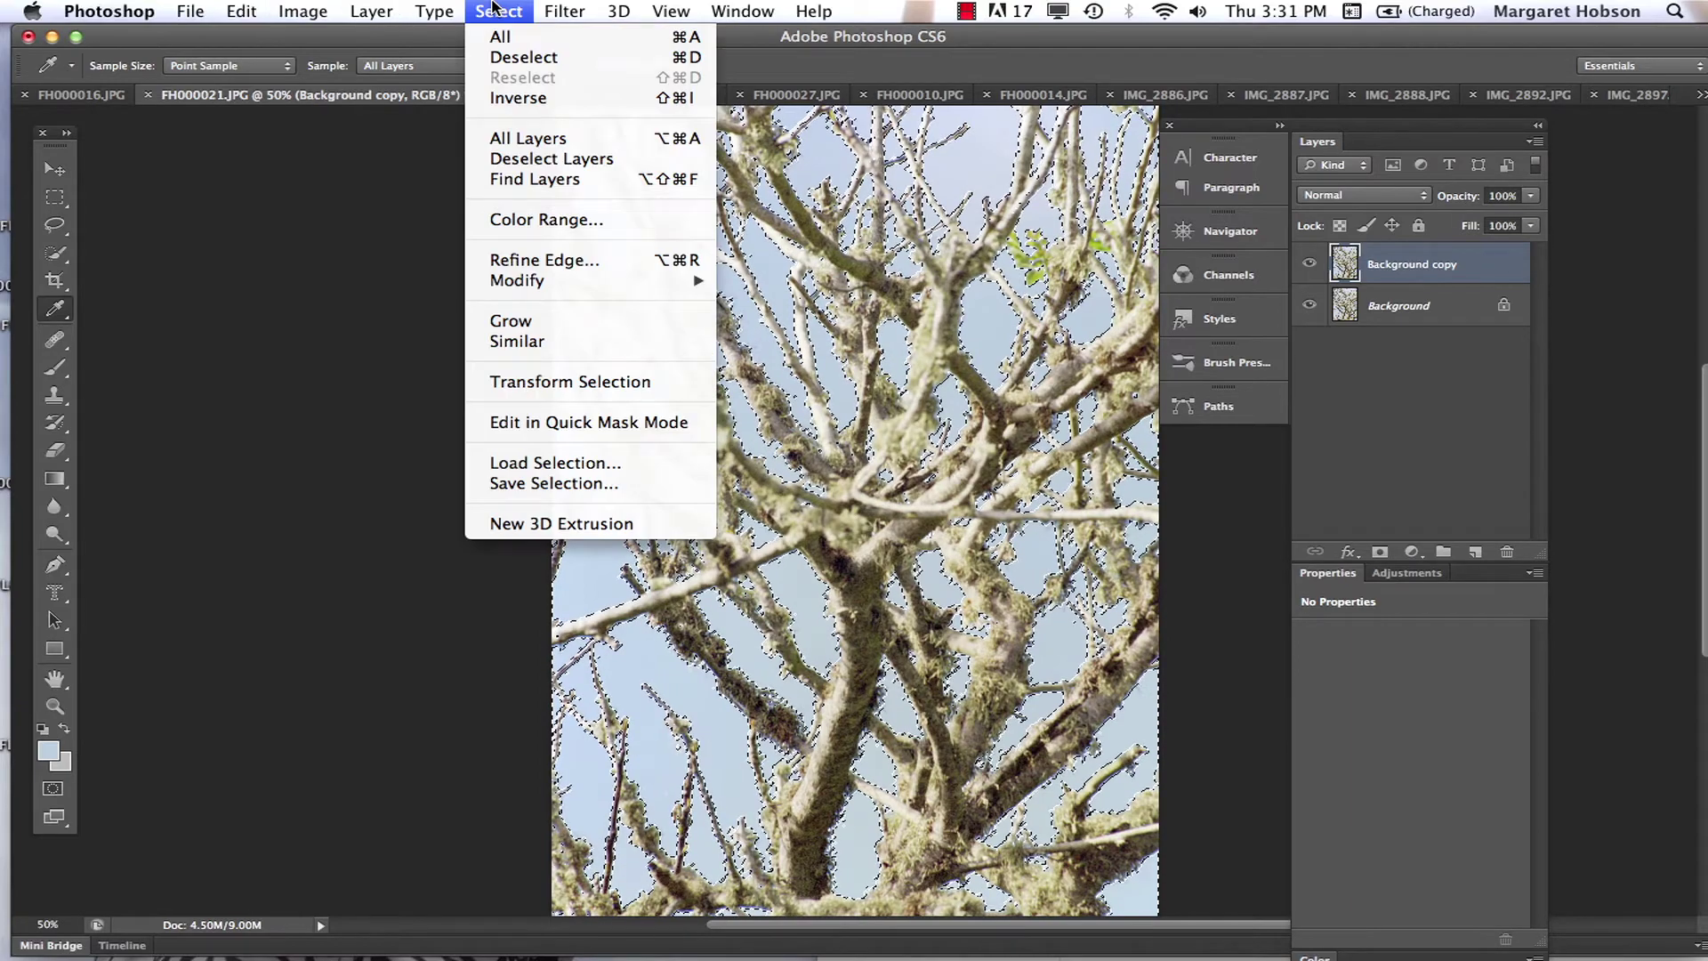
left_click(508, 100)
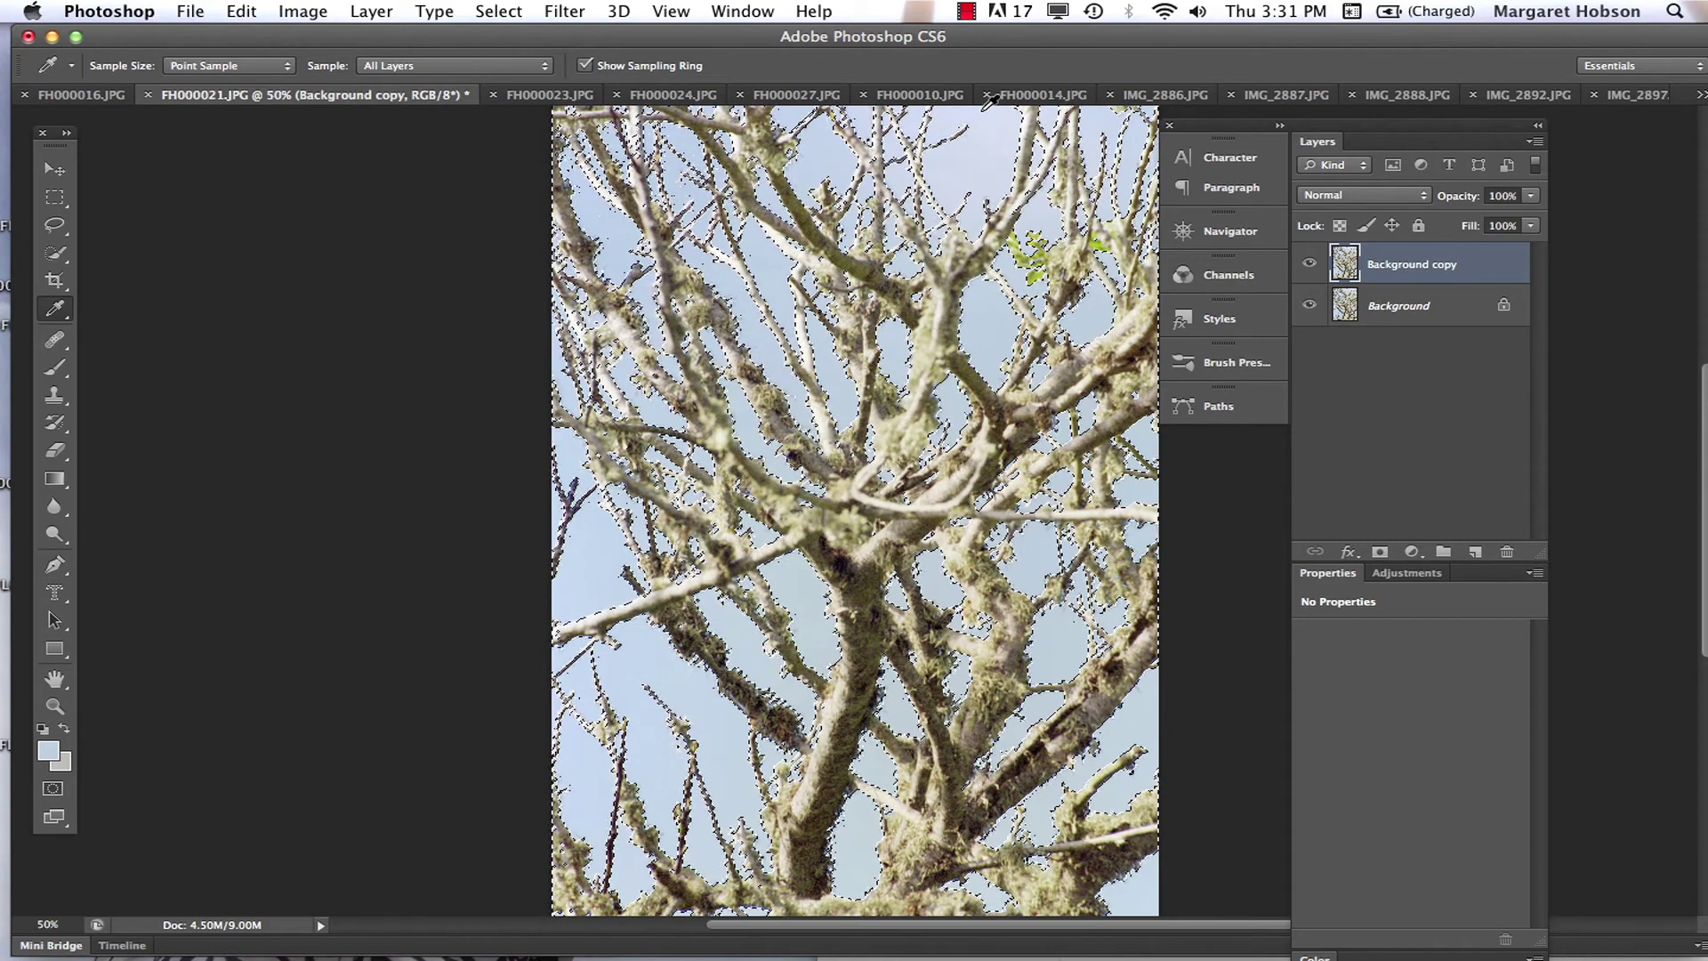
left_click(561, 11)
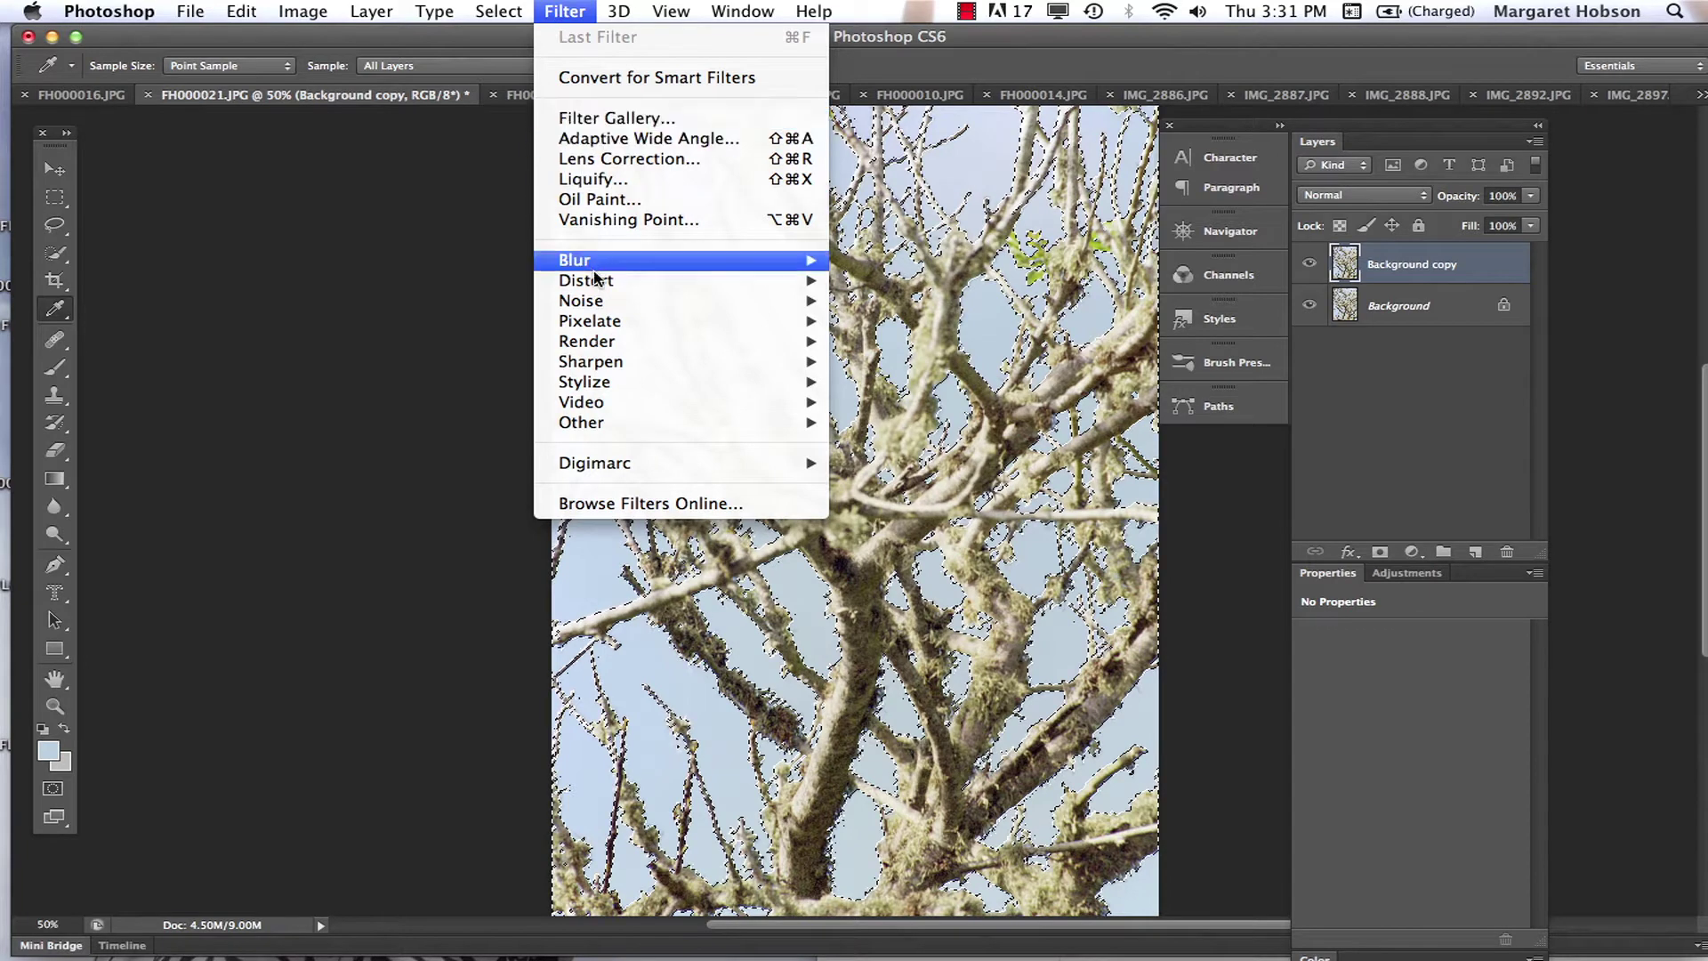
mouse_move(608, 260)
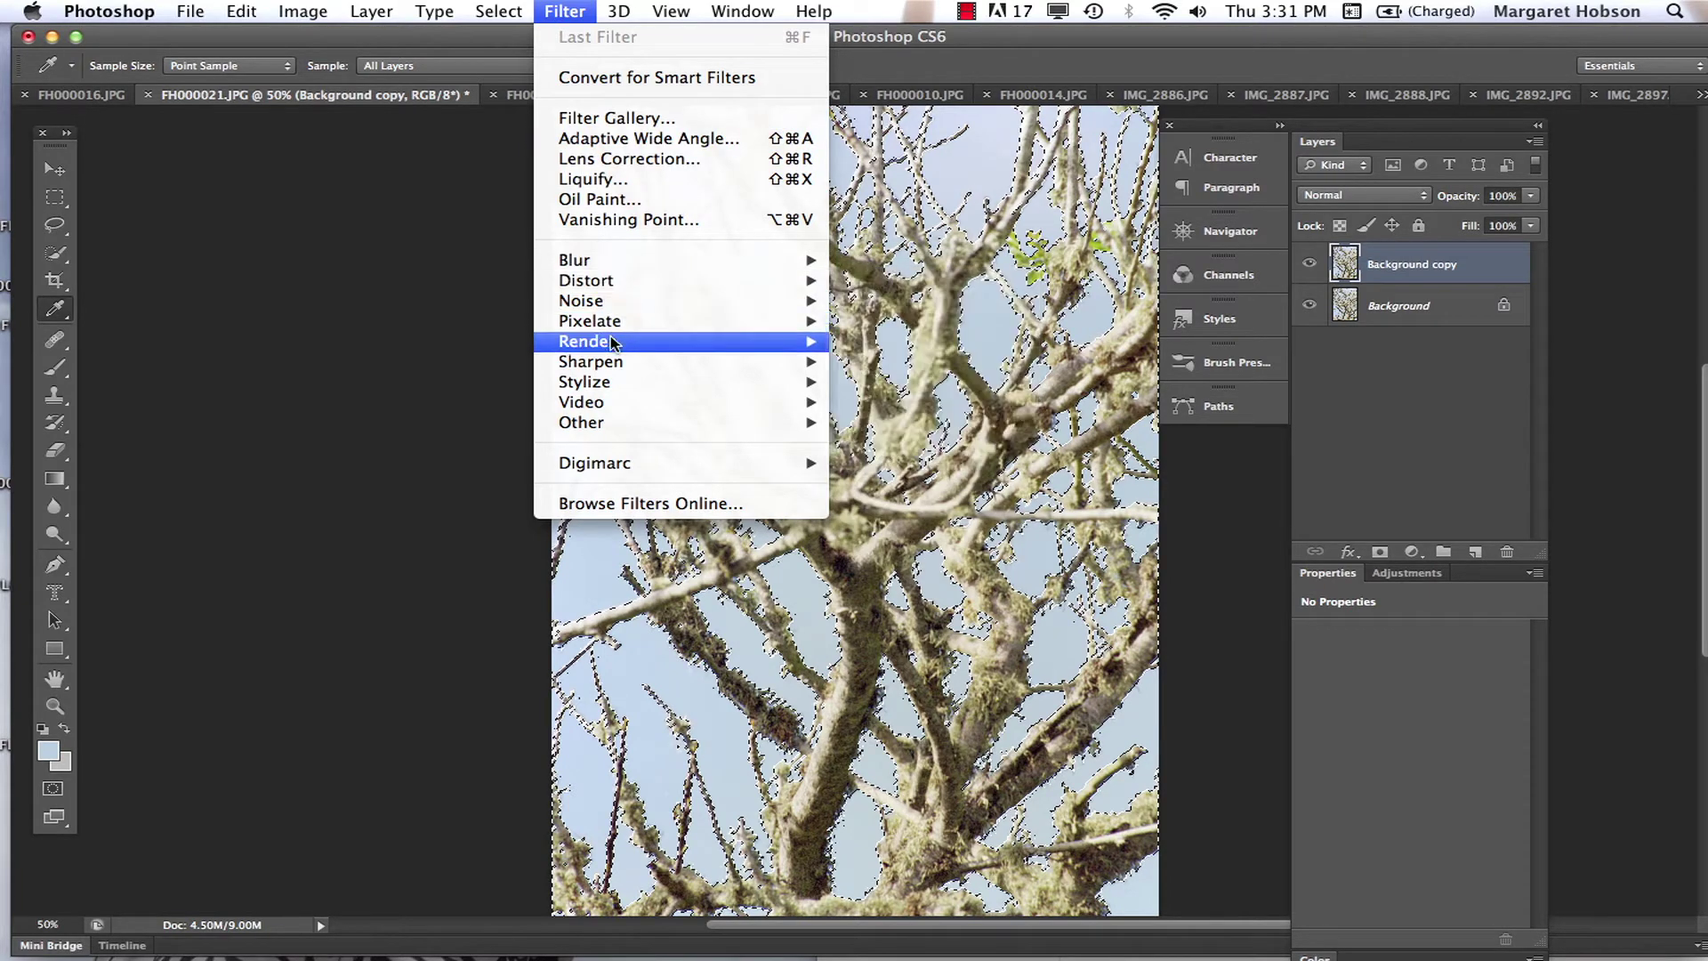
mouse_move(616, 376)
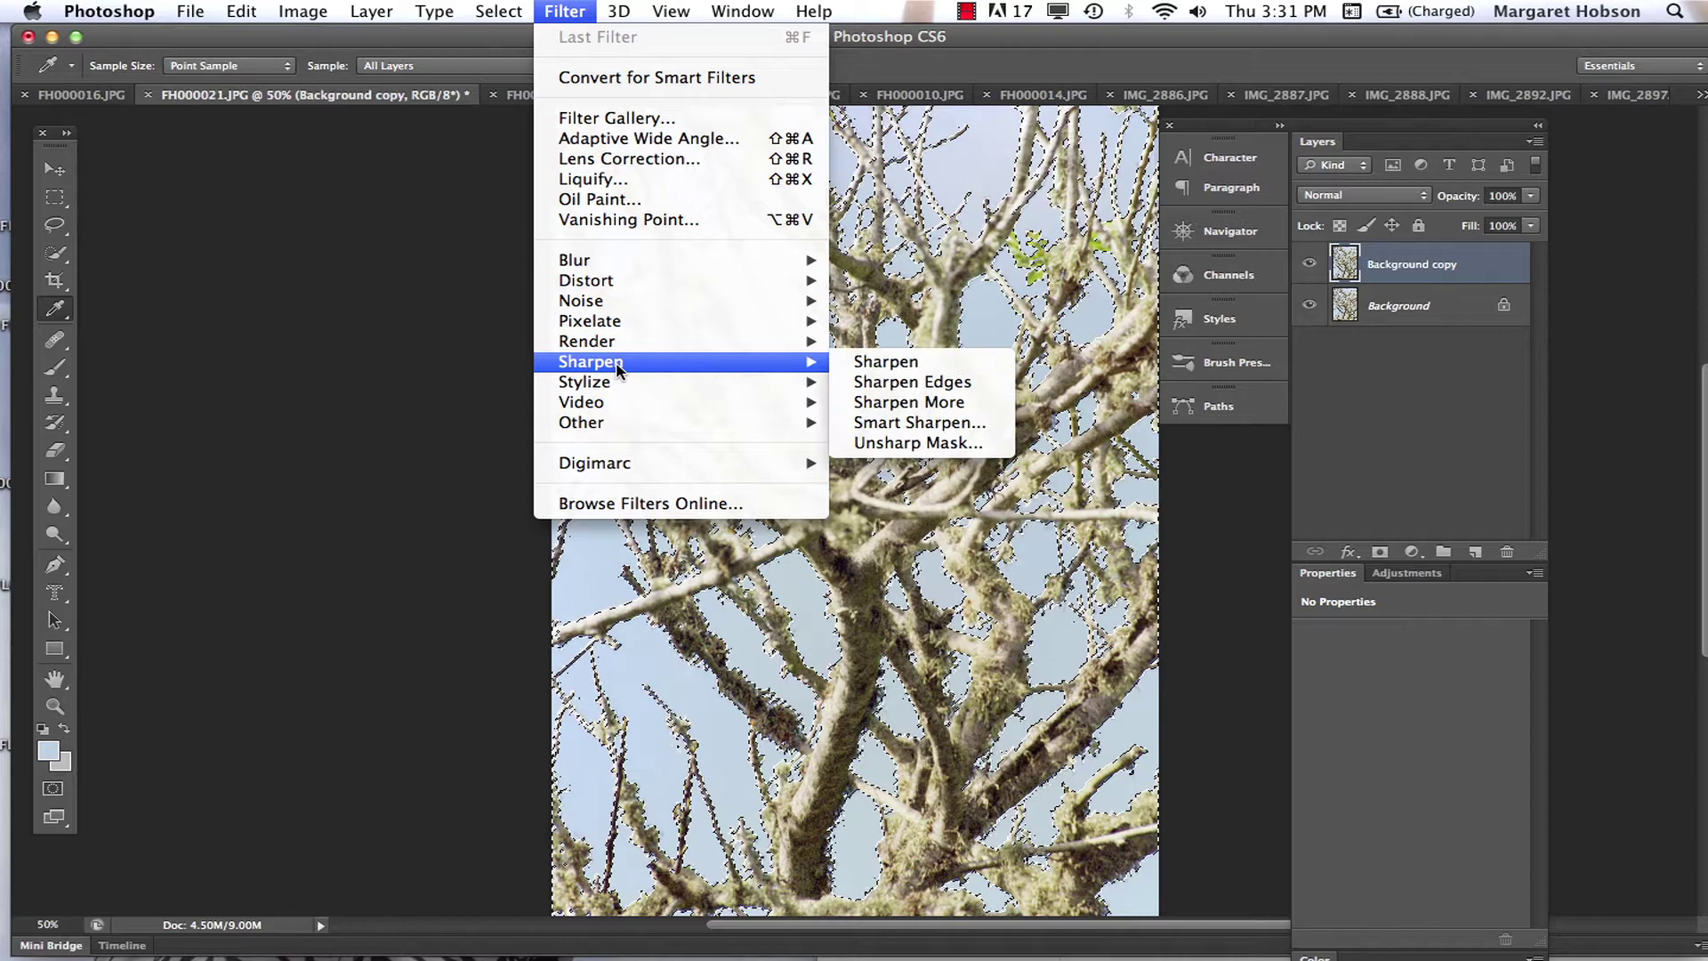
In the Filter Gallery, zoom the preview out and preview Film Grain, Colored Pencil, then Palette Knife.
left_click(605, 119)
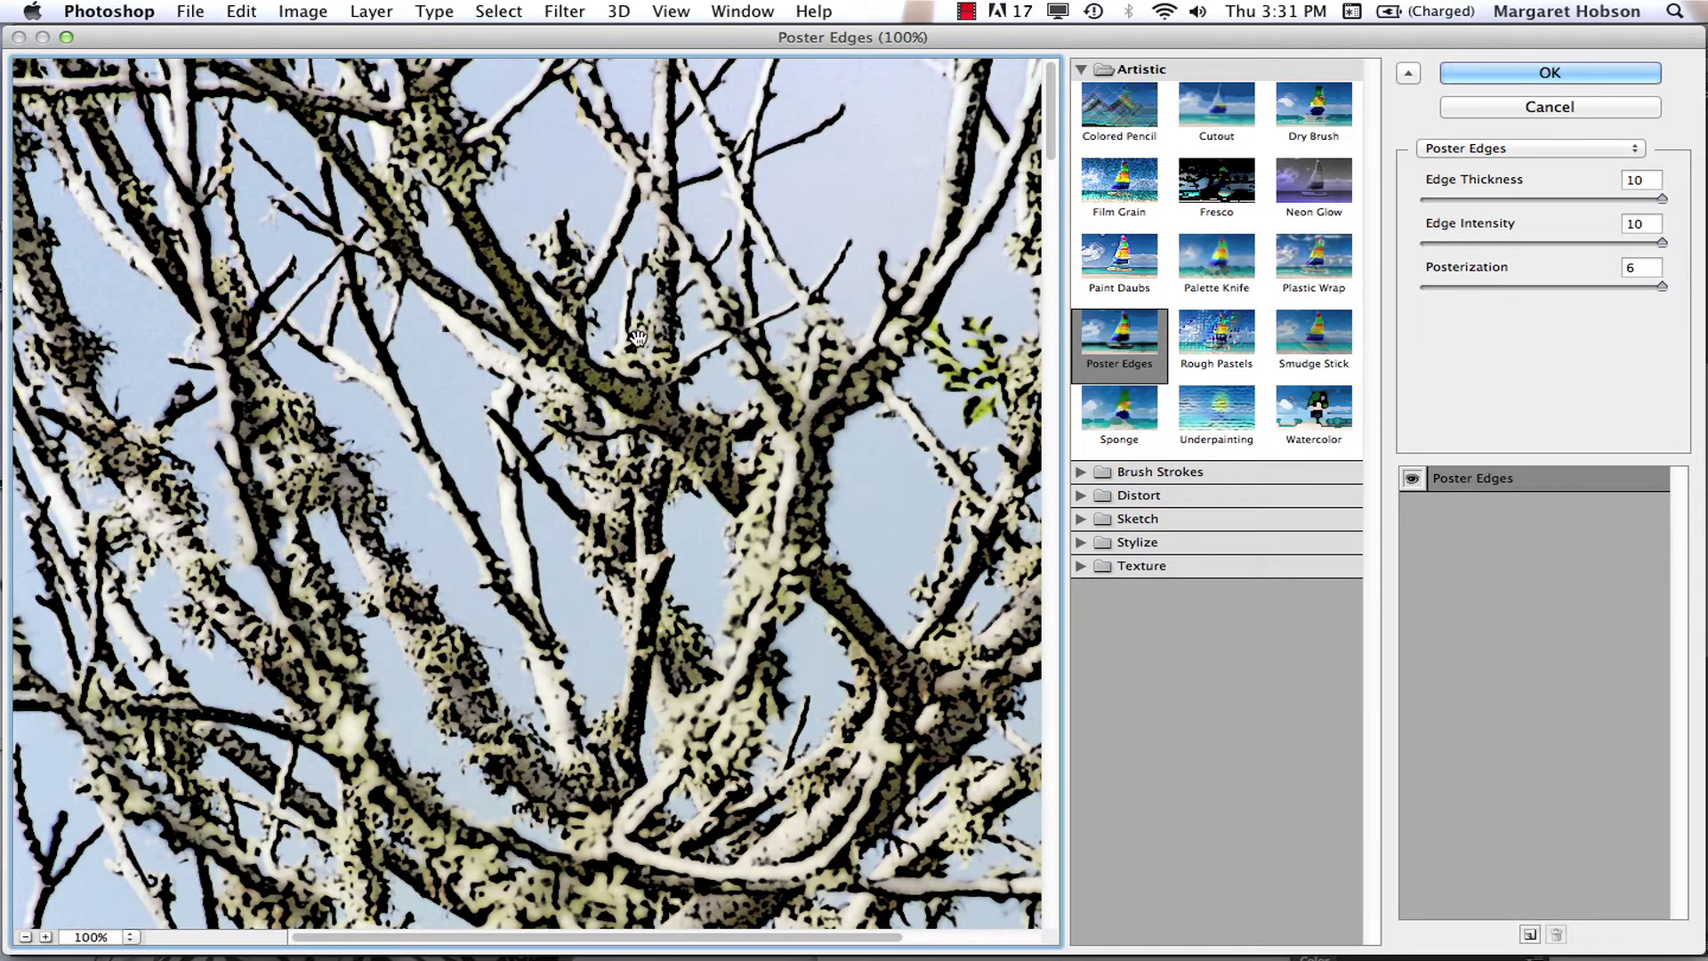
key("alt")
left_click(638, 338, "alt")
left_click(637, 338, "alt")
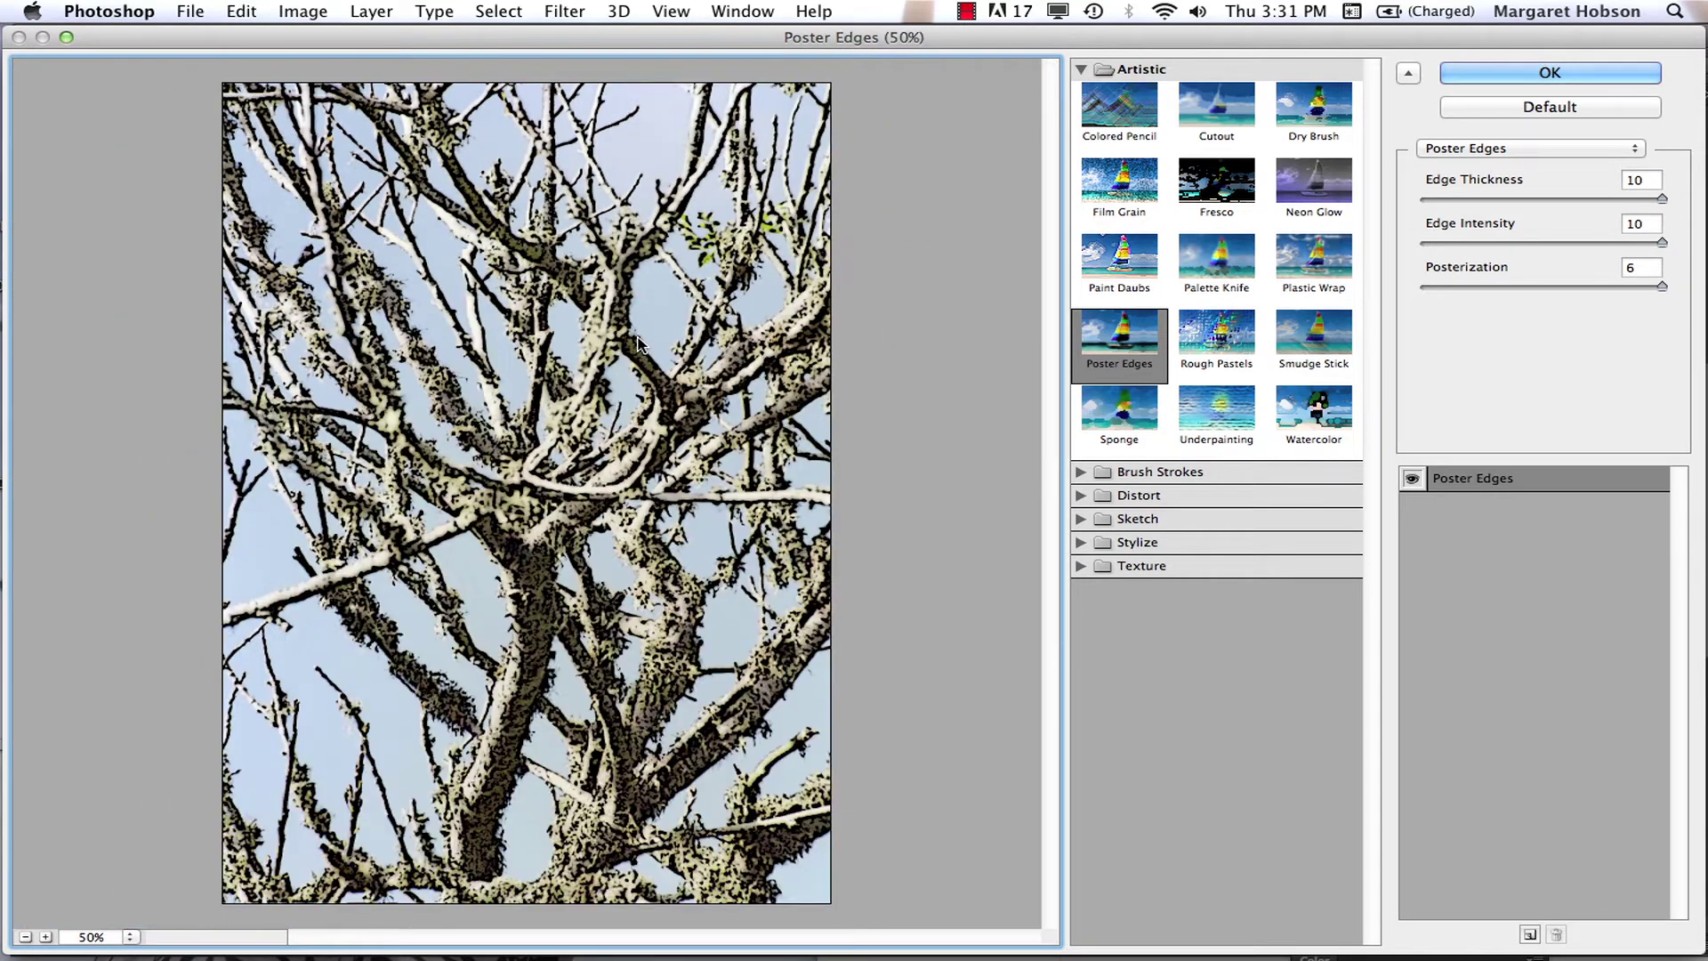
left_click(638, 338, "alt")
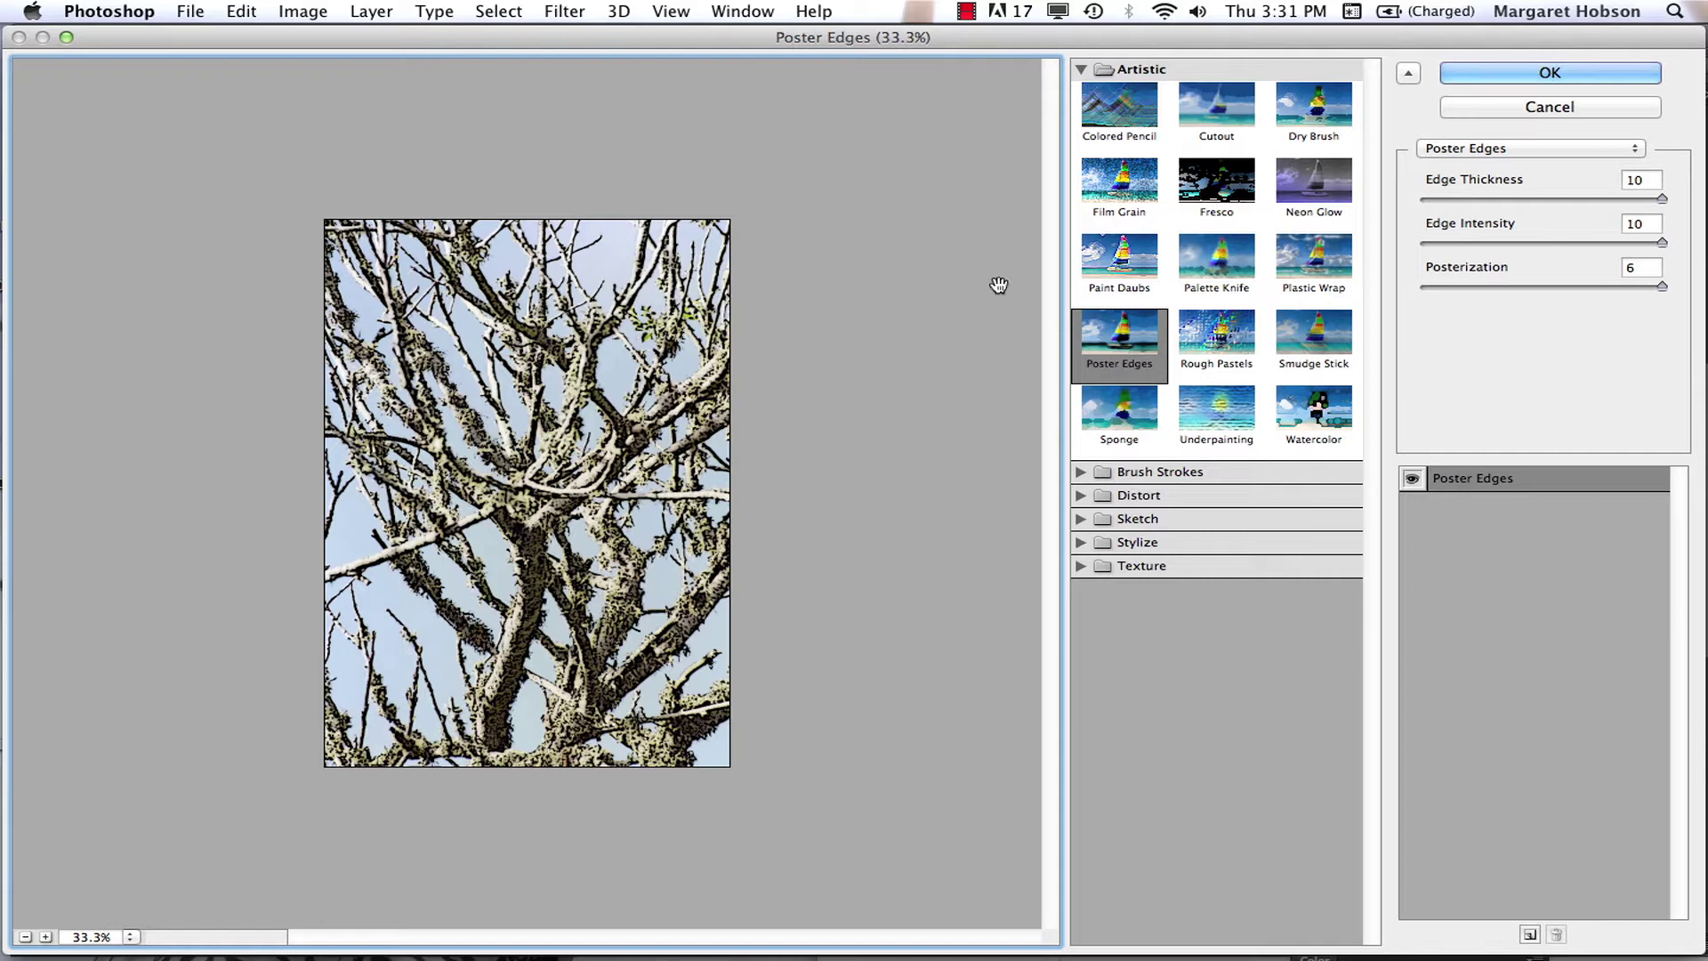
left_click(1126, 187)
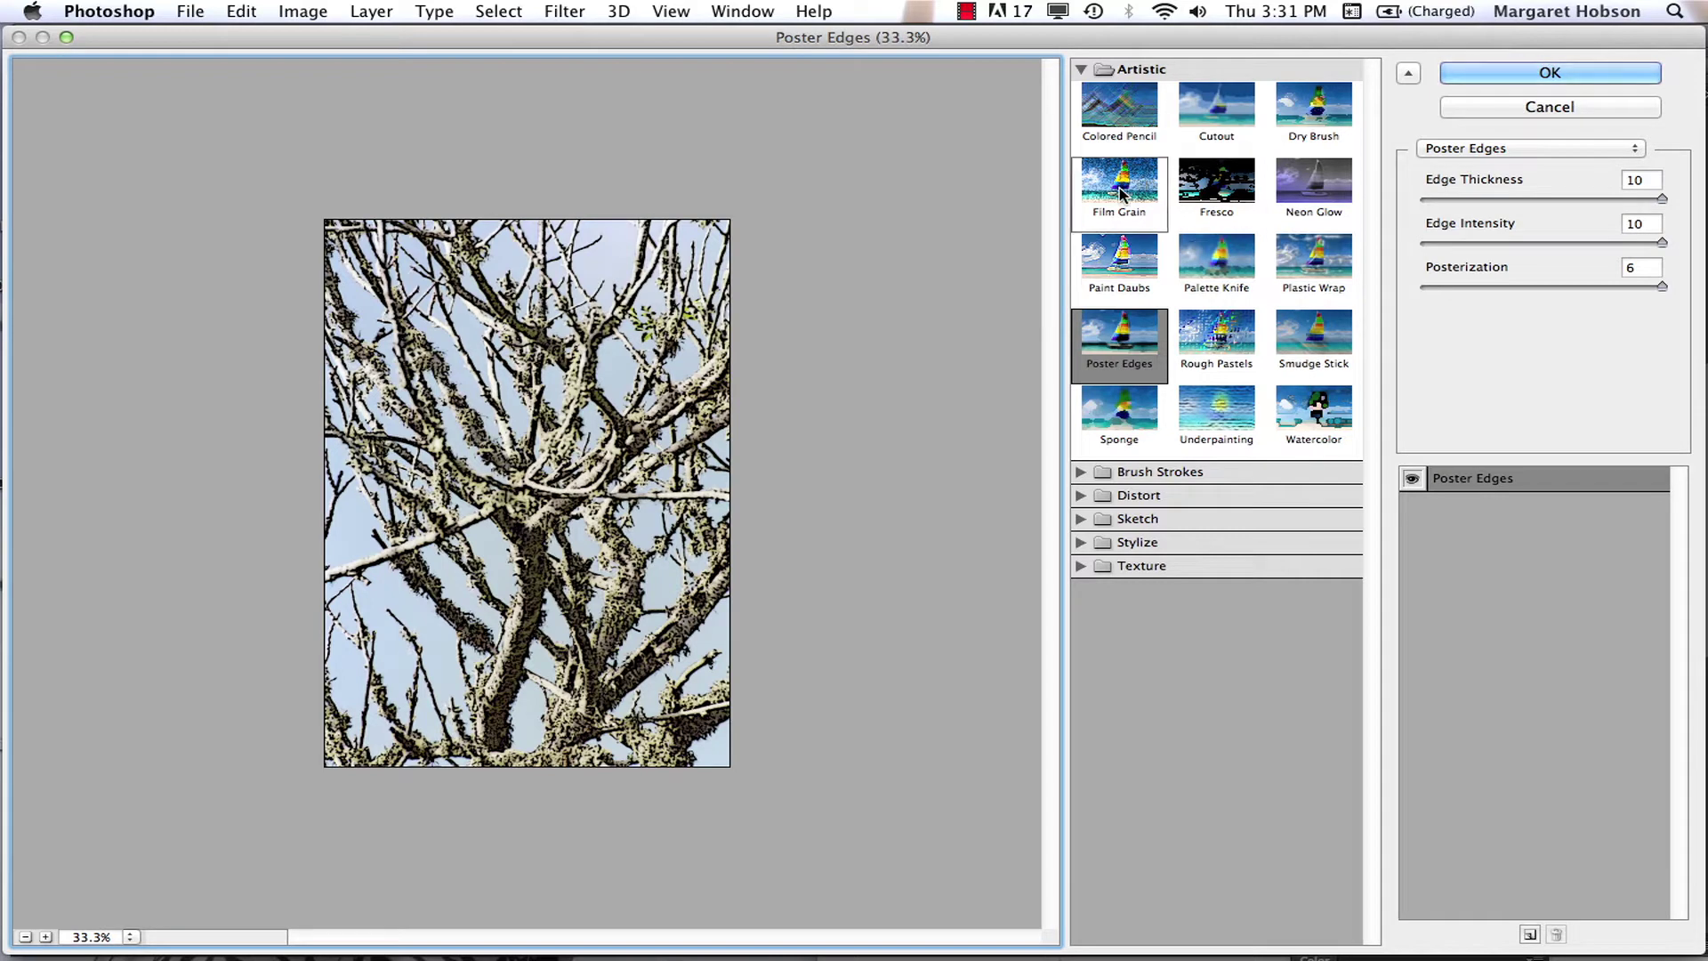
left_click(1125, 127)
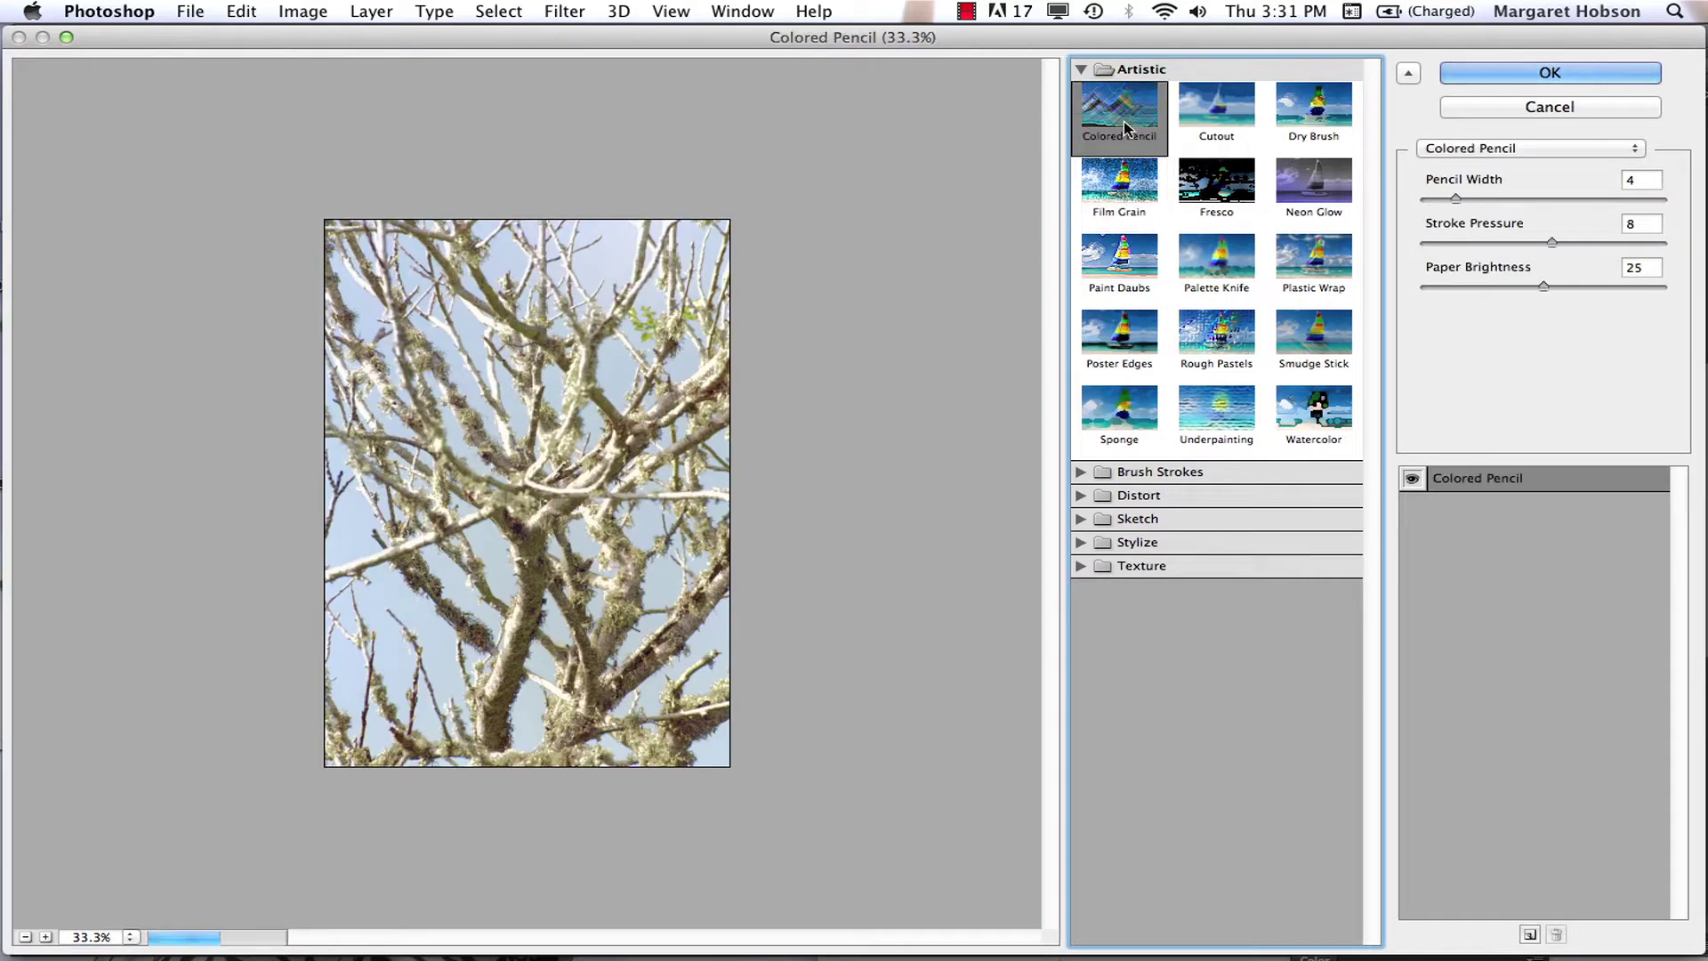
left_click(1209, 271)
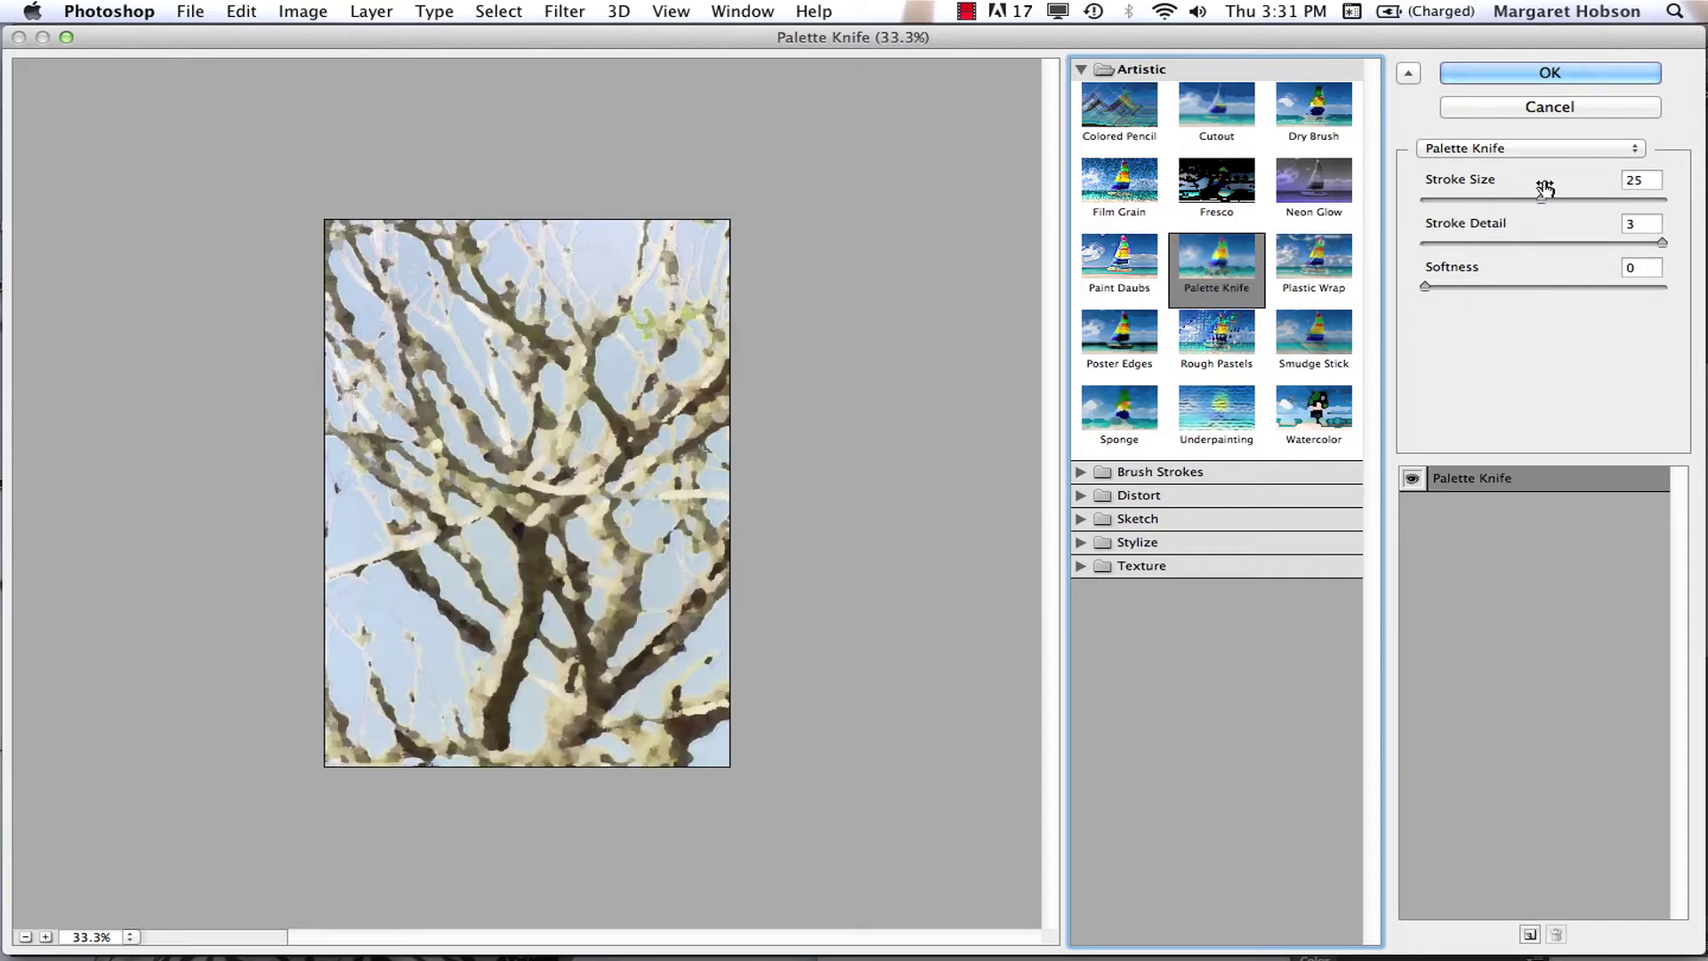
Apply Palette Knife to the branches at Stroke Size 12, Stroke Detail 3, Softness 1.
left_click_drag(1541, 201, 1434, 201)
mouse_move(1662, 242)
left_mouse_down()
mouse_move(1576, 242)
mouse_move(1612, 242)
left_mouse_up()
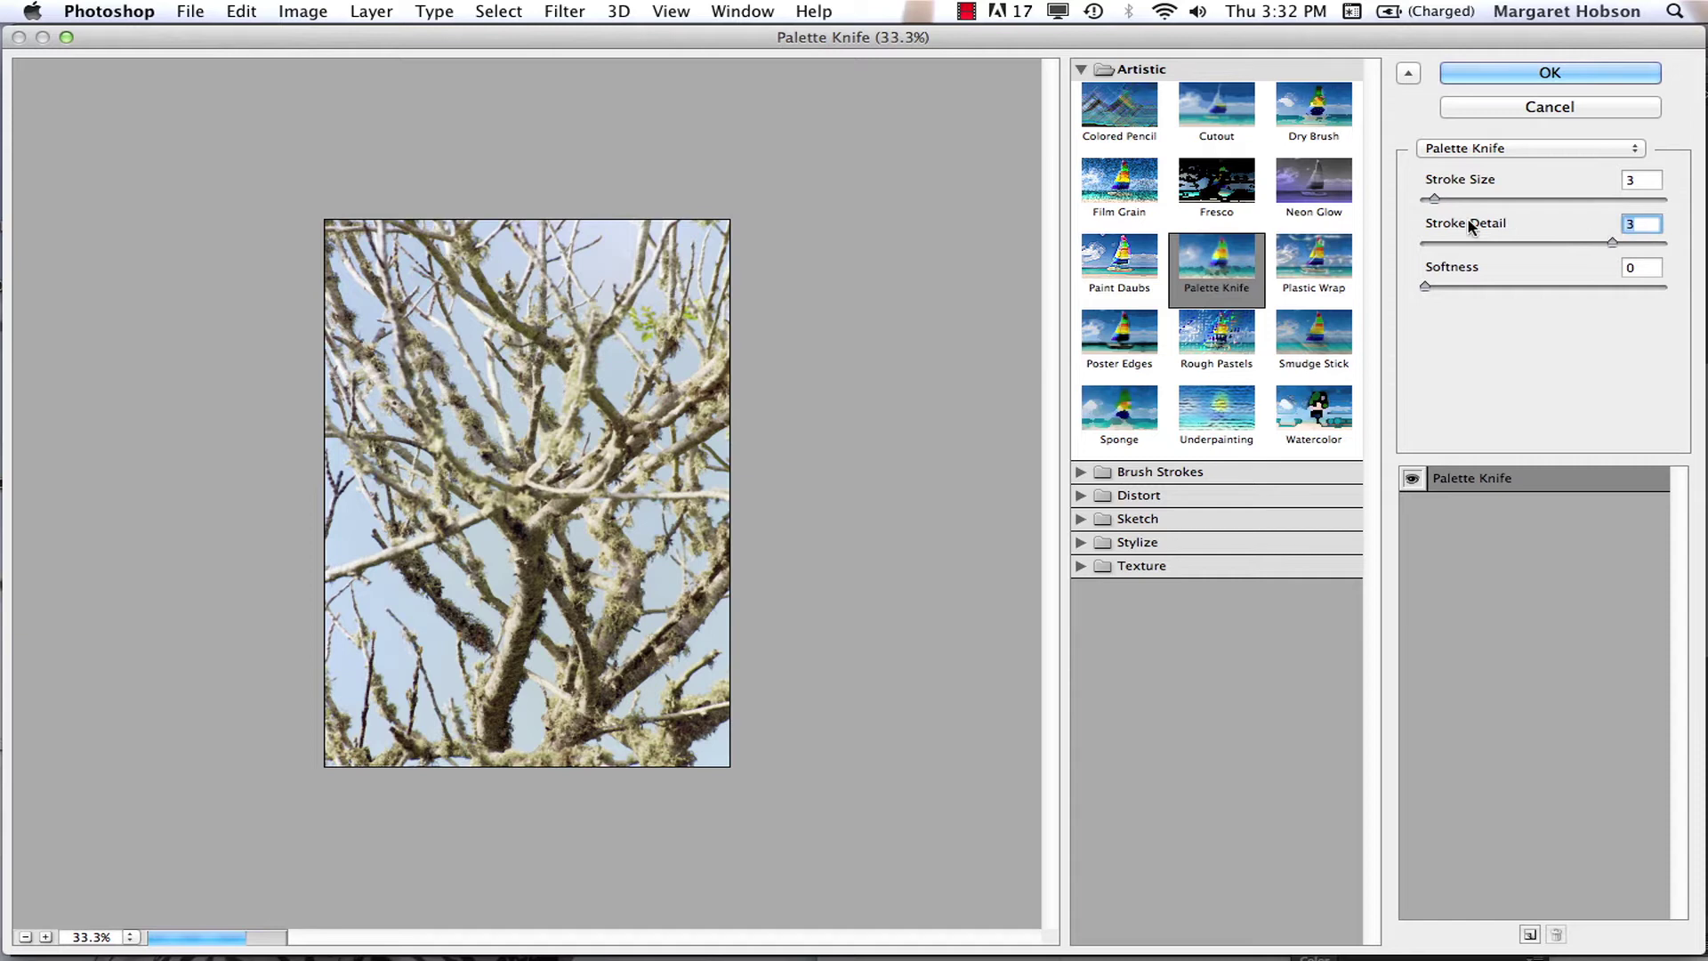
left_click_drag(1436, 199, 1463, 199)
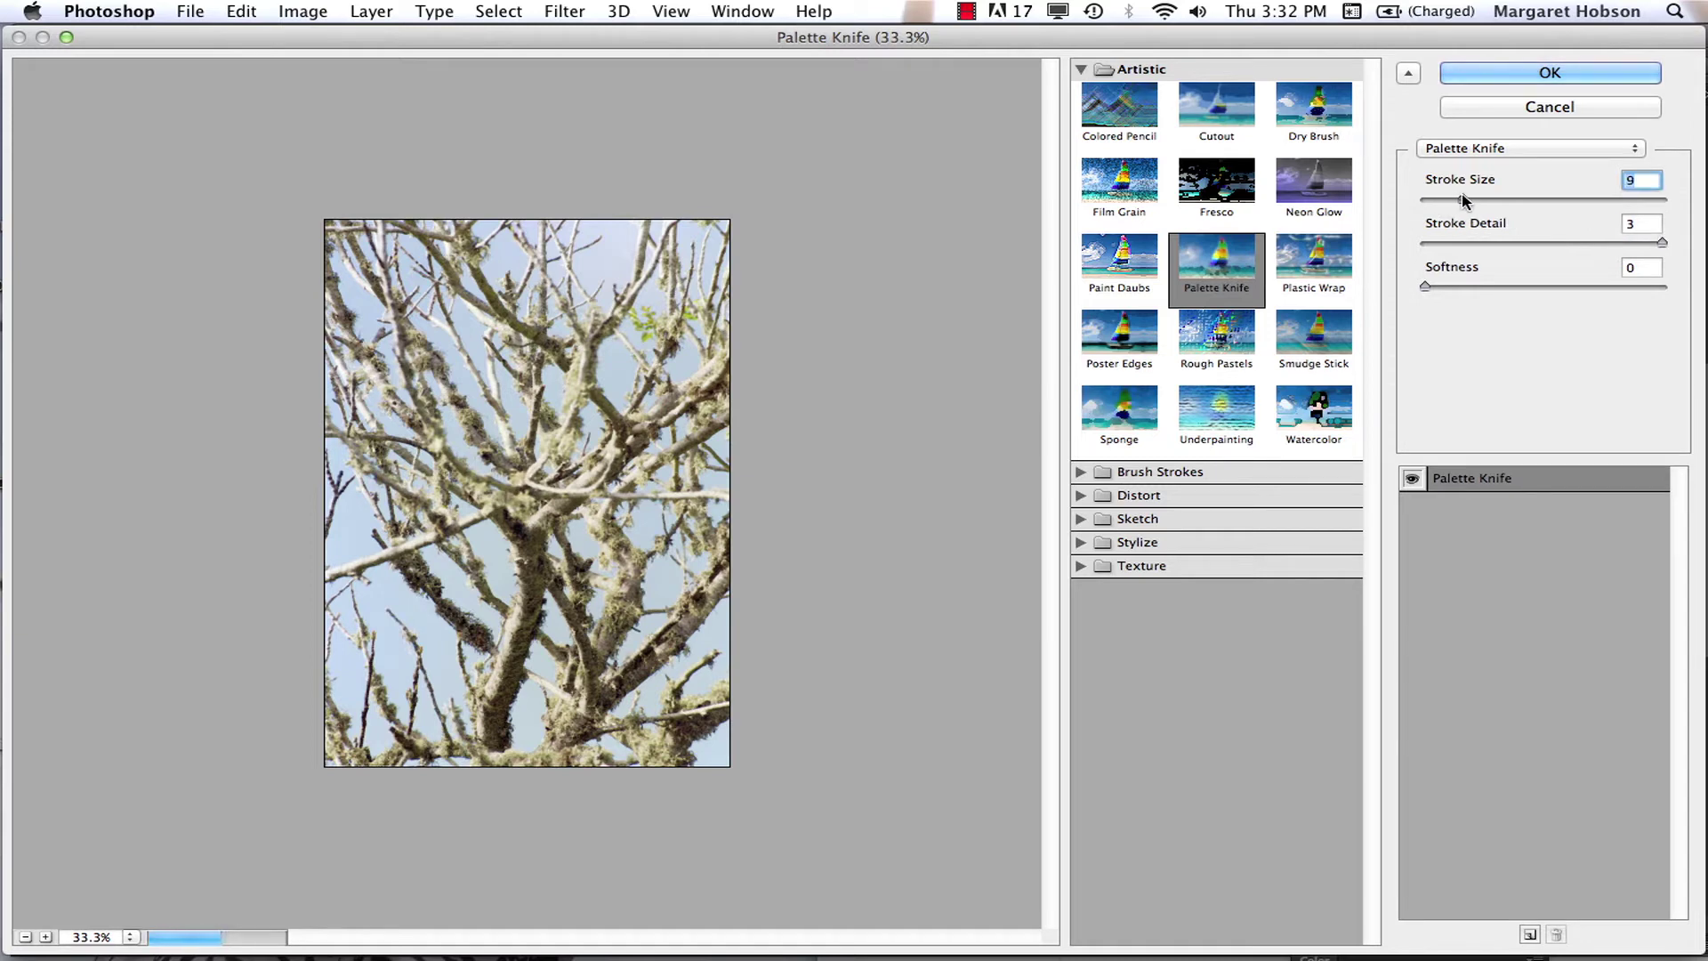
left_click_drag(1439, 284, 1454, 286)
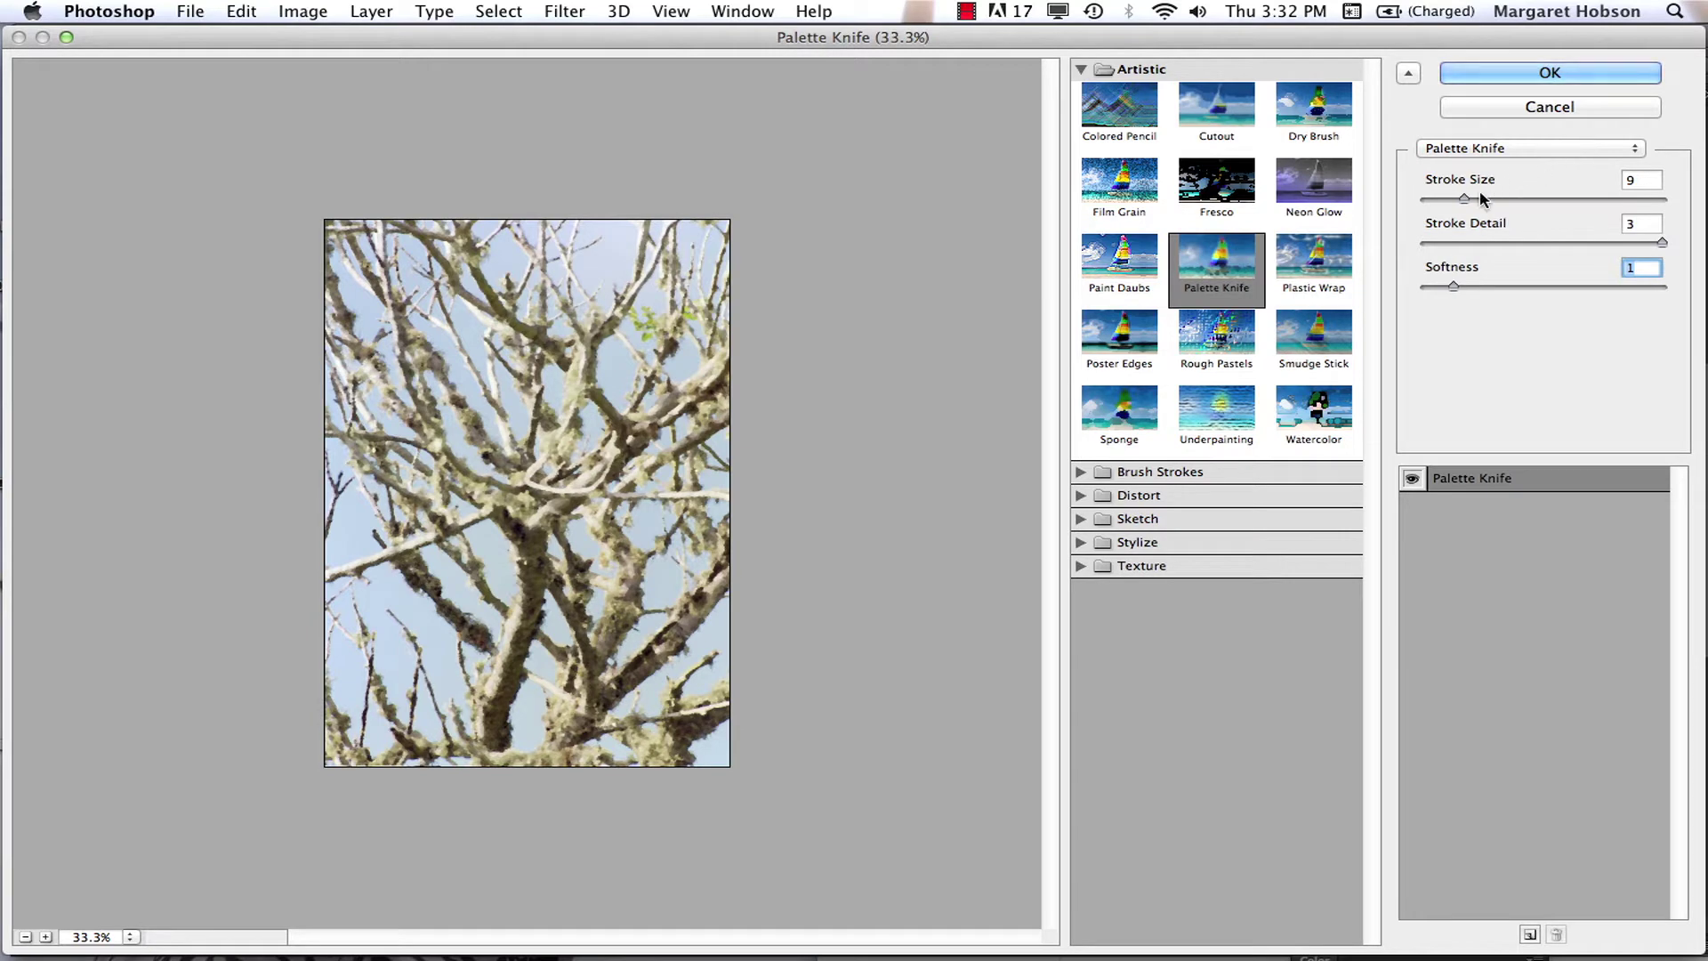
left_click_drag(1464, 200, 1479, 199)
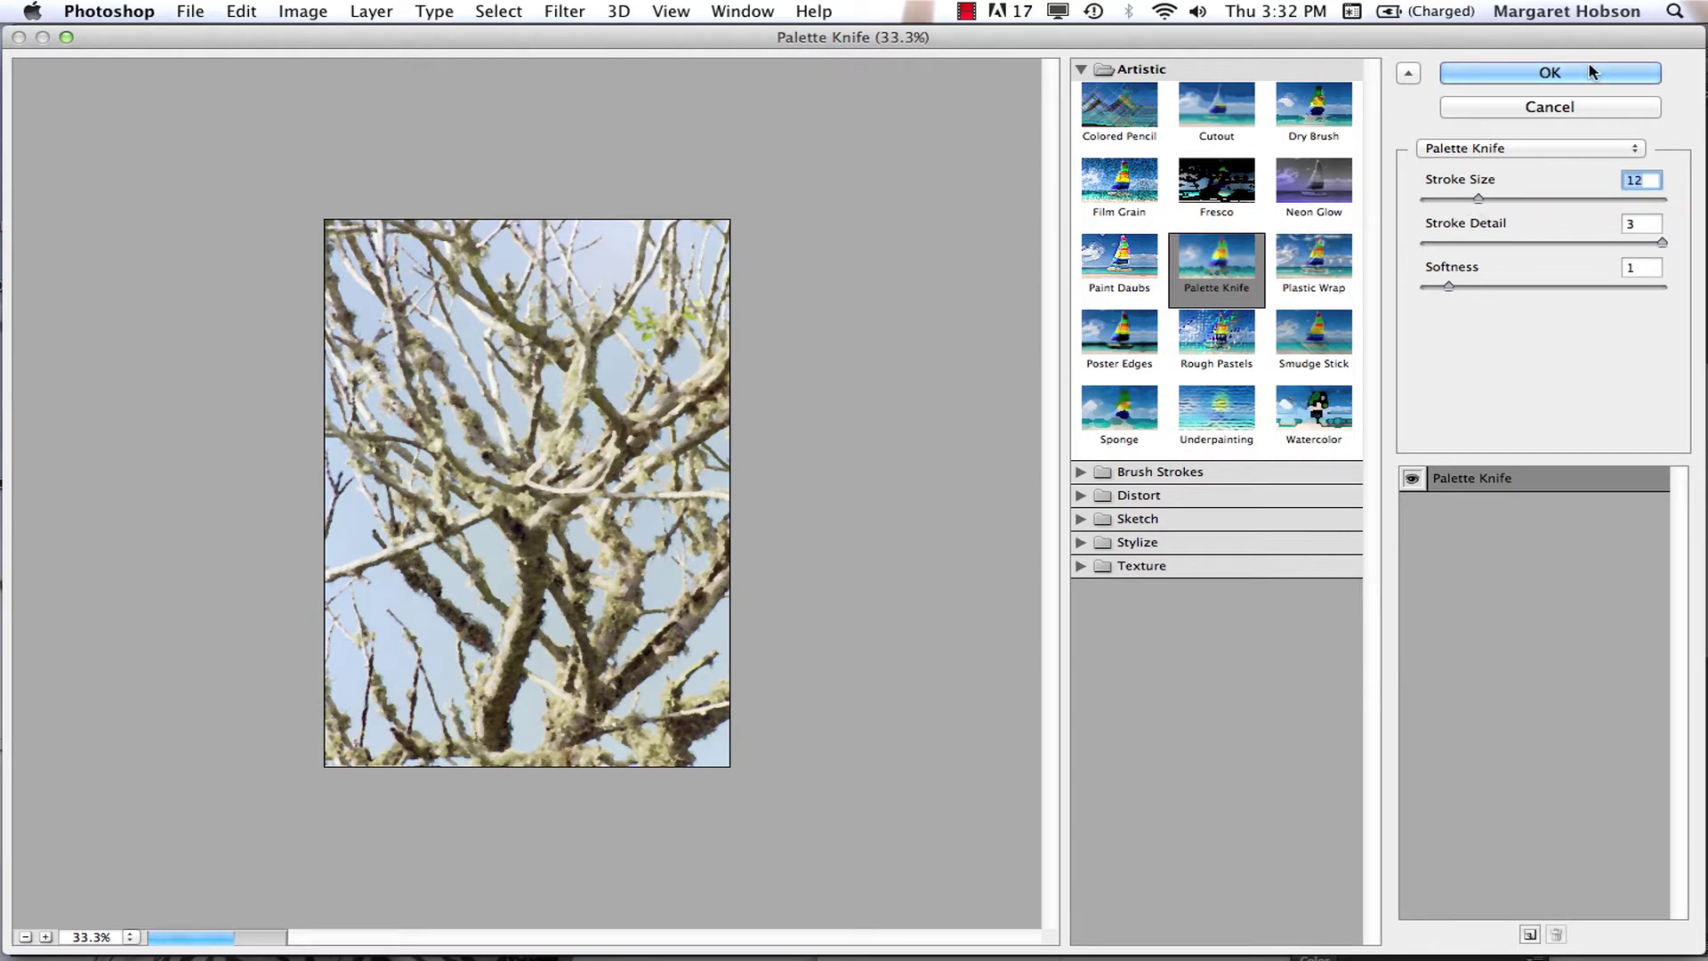
left_click(1571, 74)
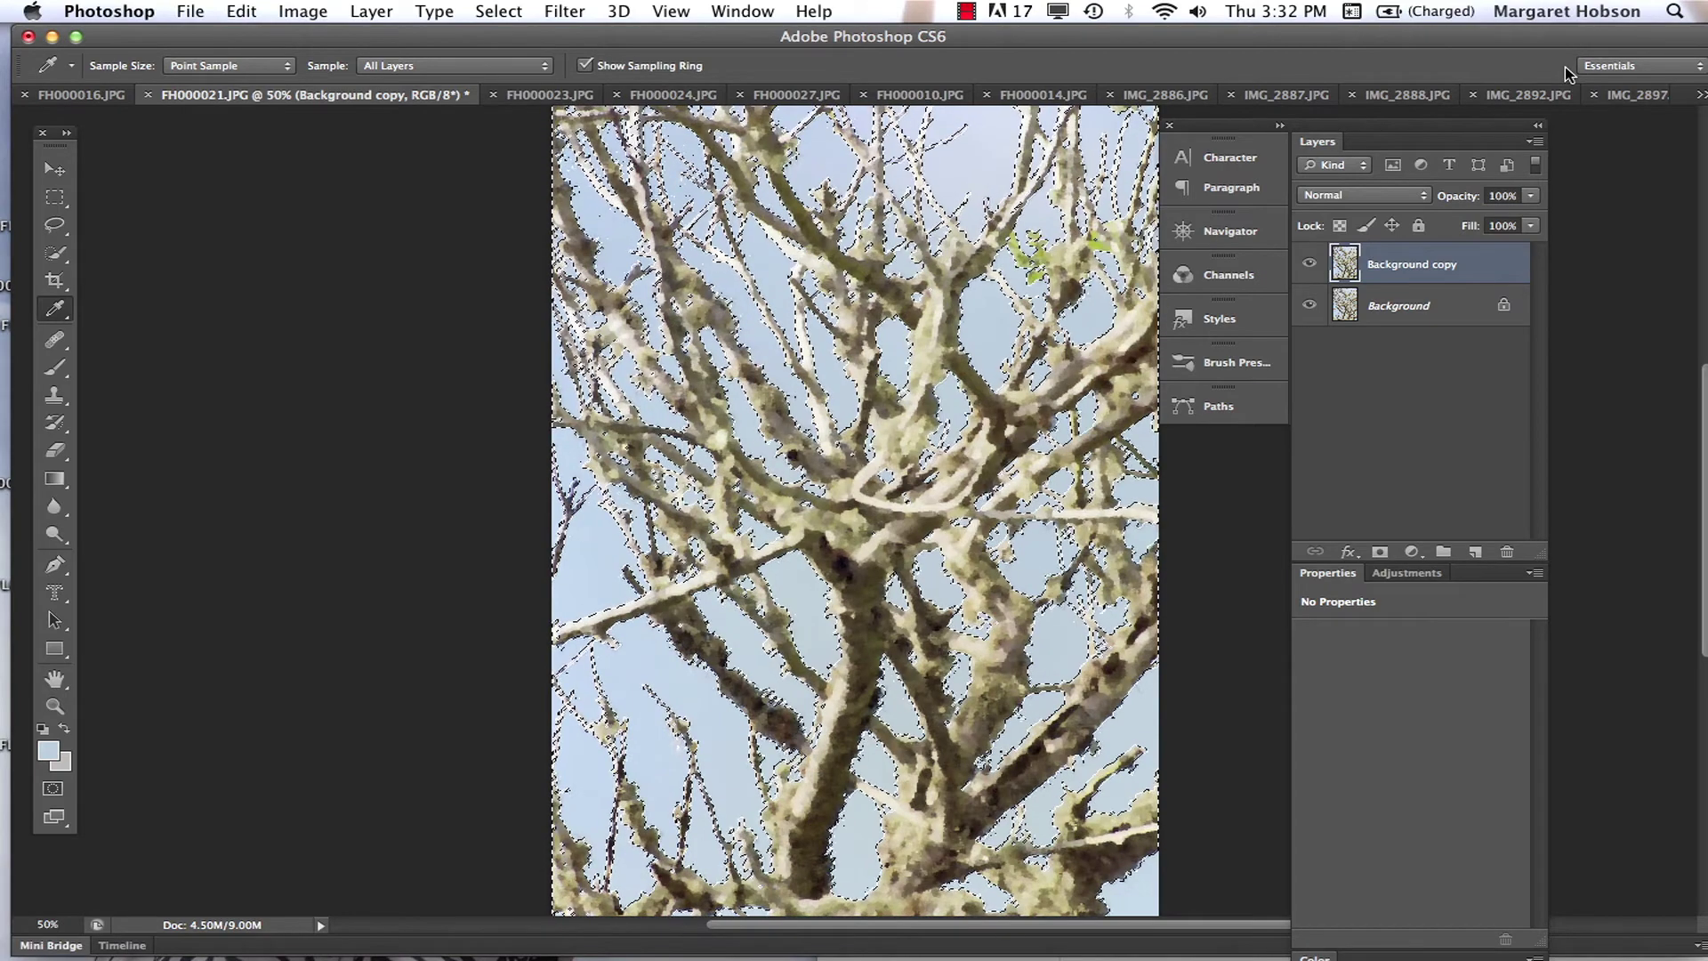
Deselect, zoom out, and try Darken, Lighten and Soft Light blend modes on Background copy.
key("super+d")
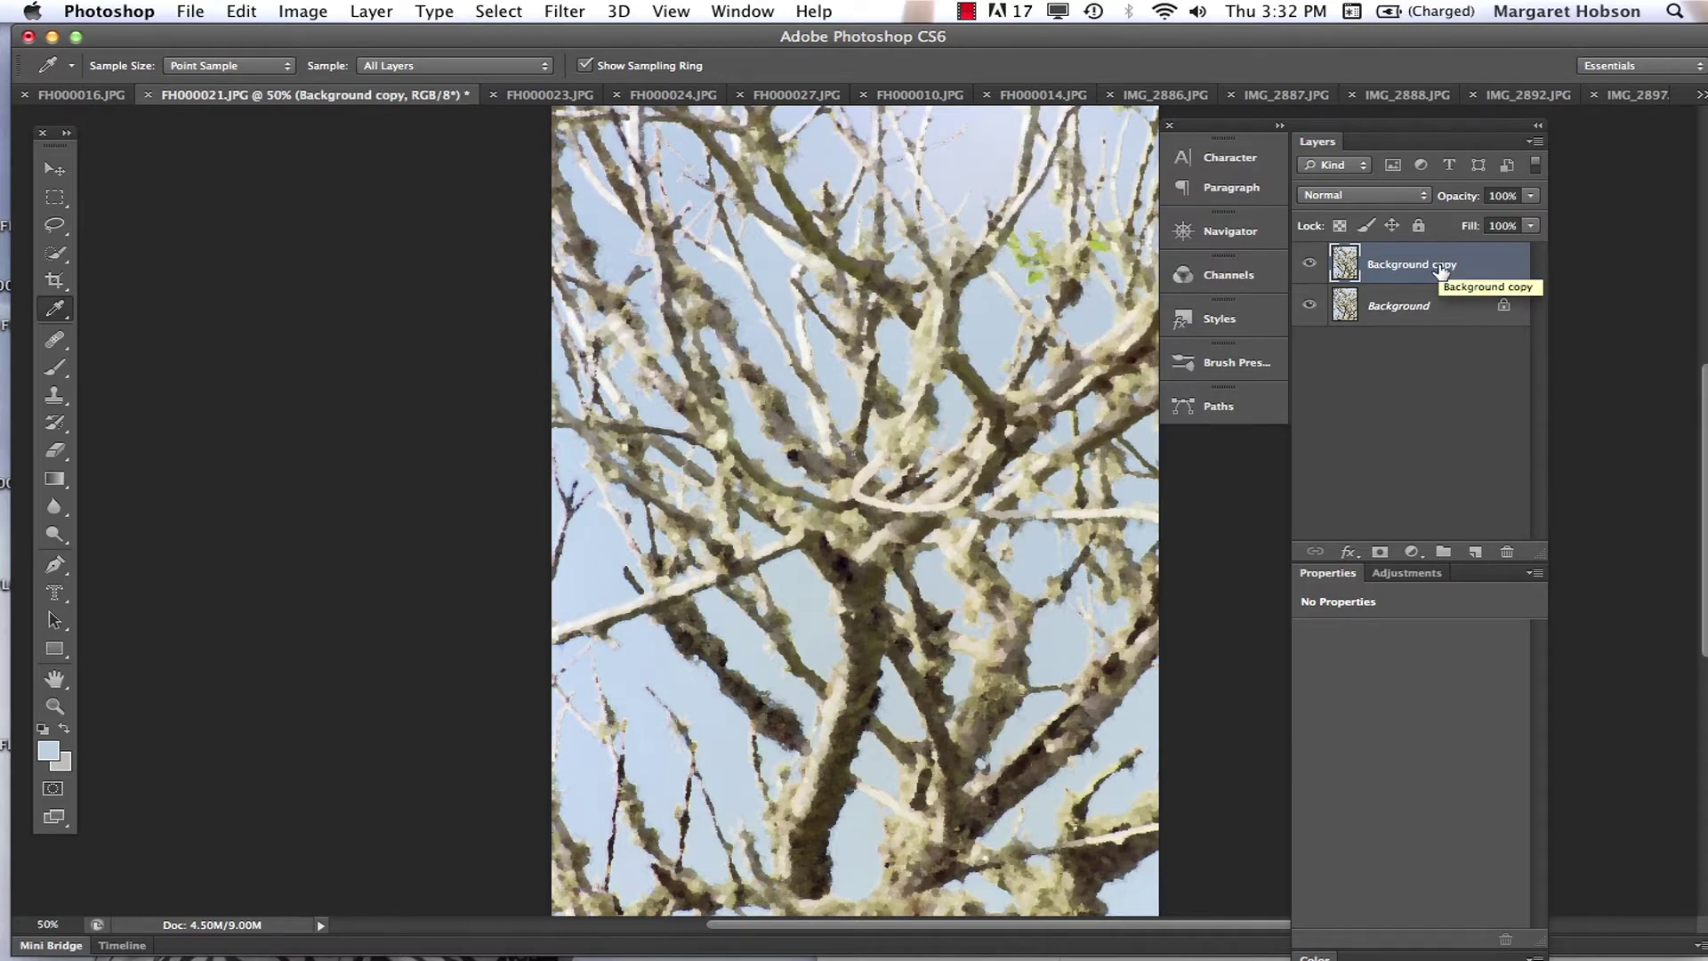
key("super+minus")
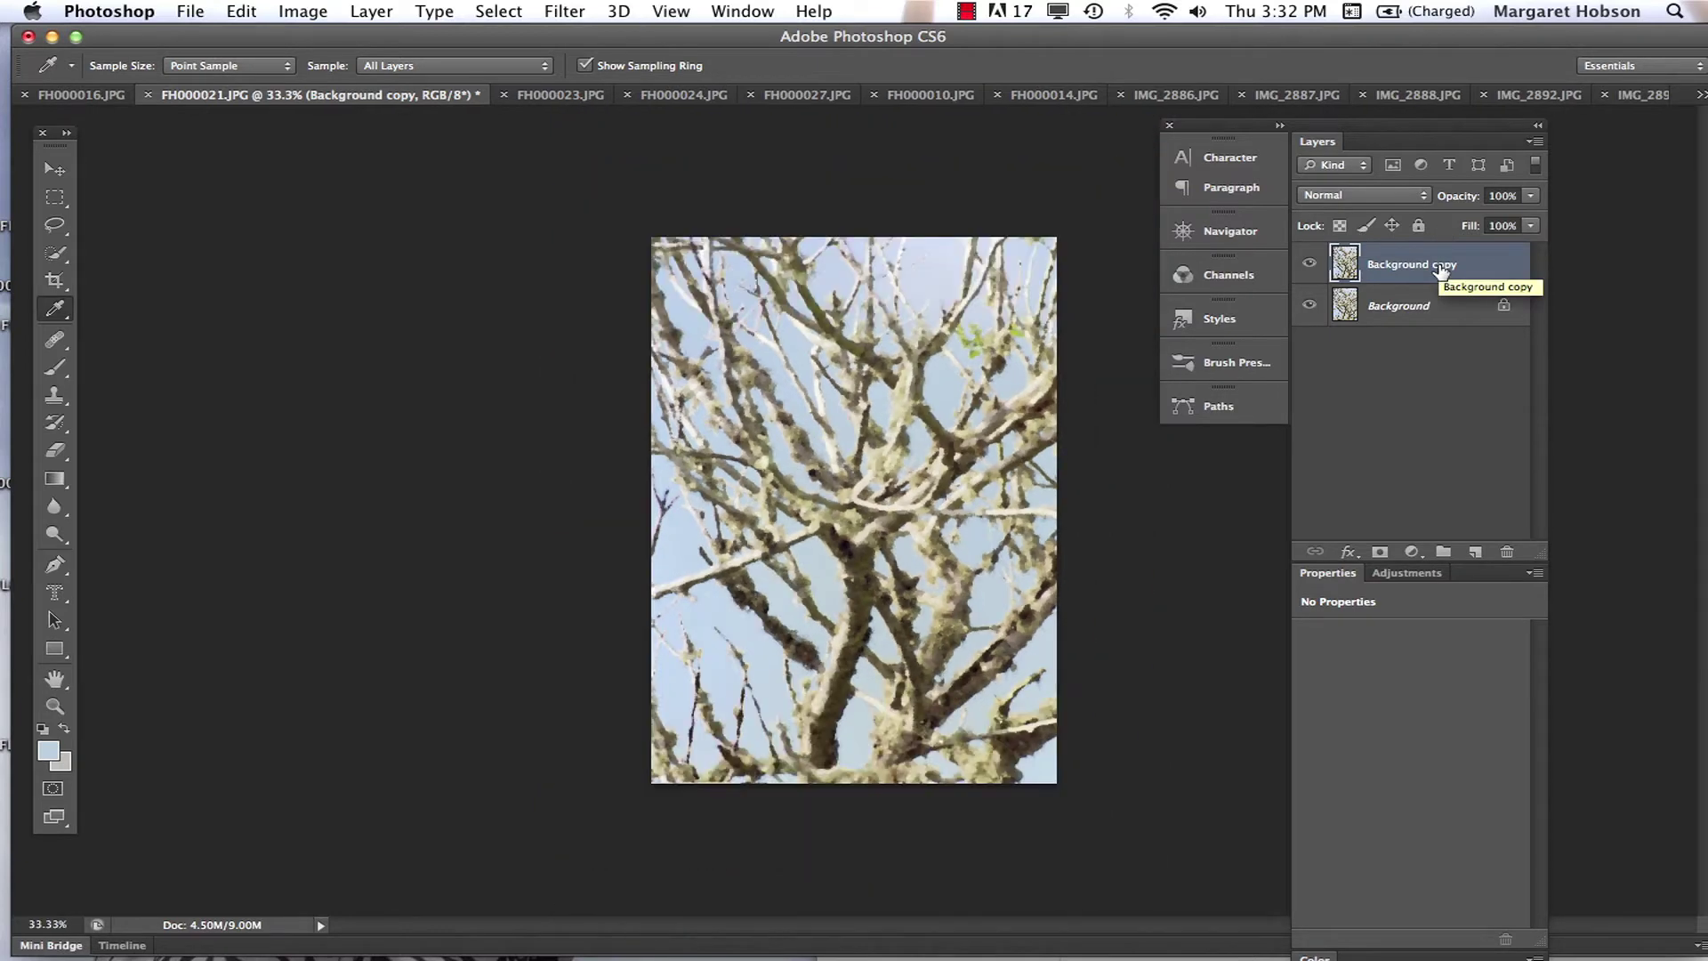
left_click(1427, 196)
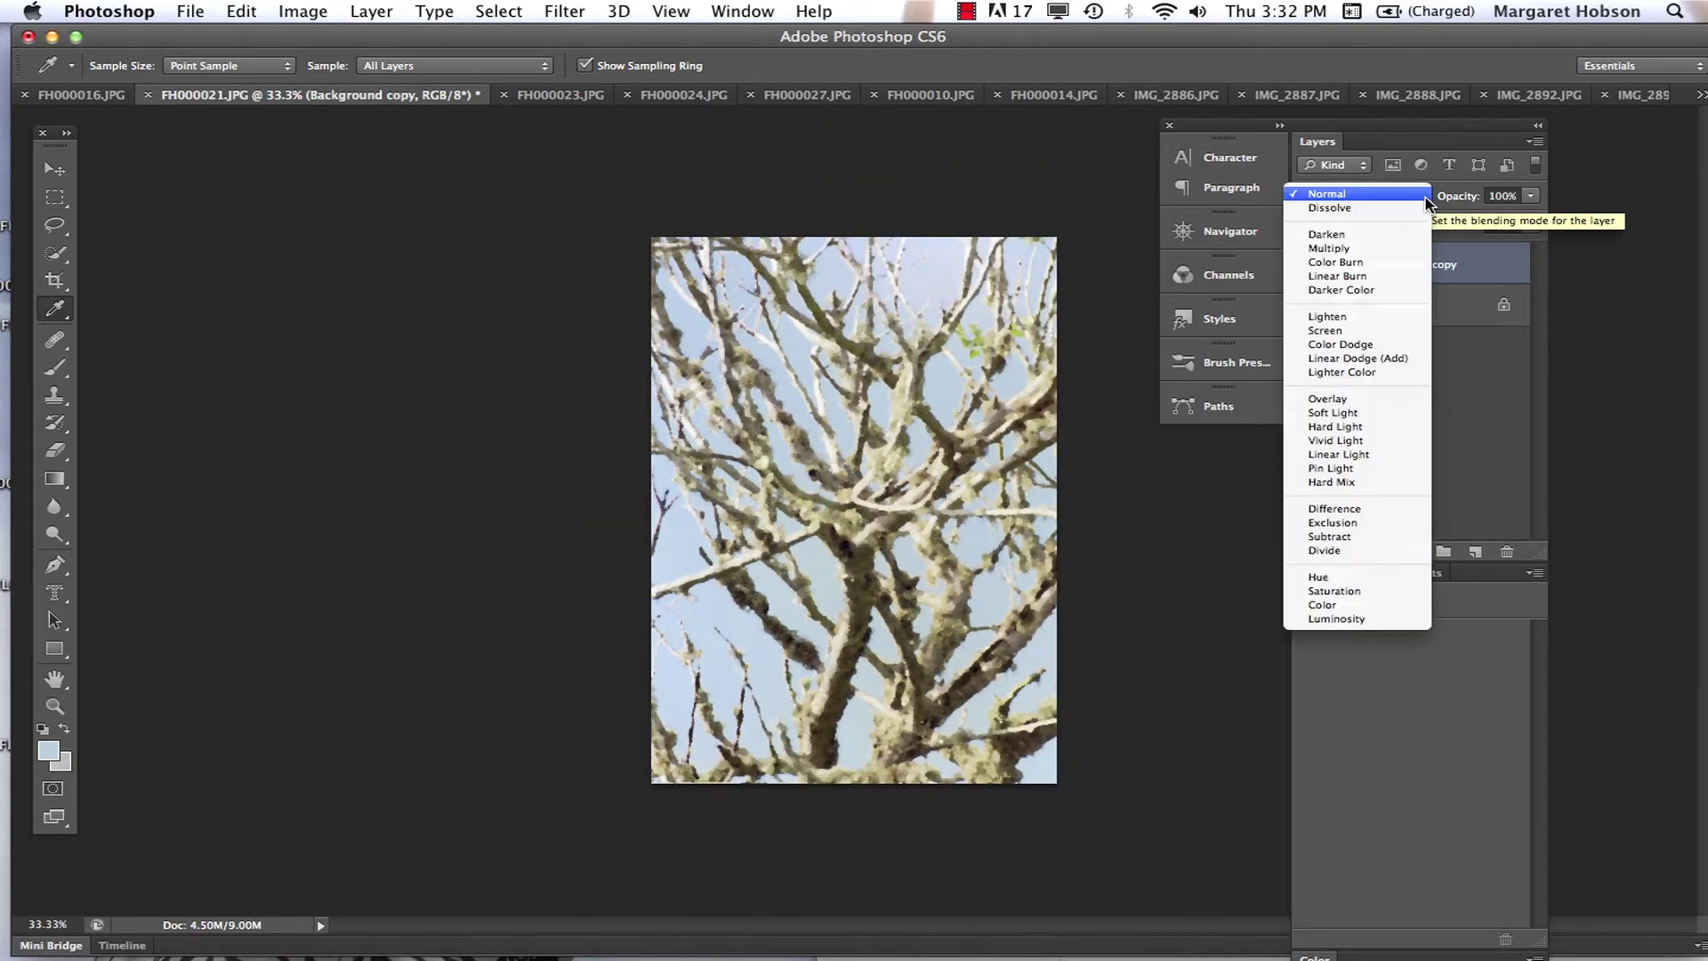
left_click(1381, 235)
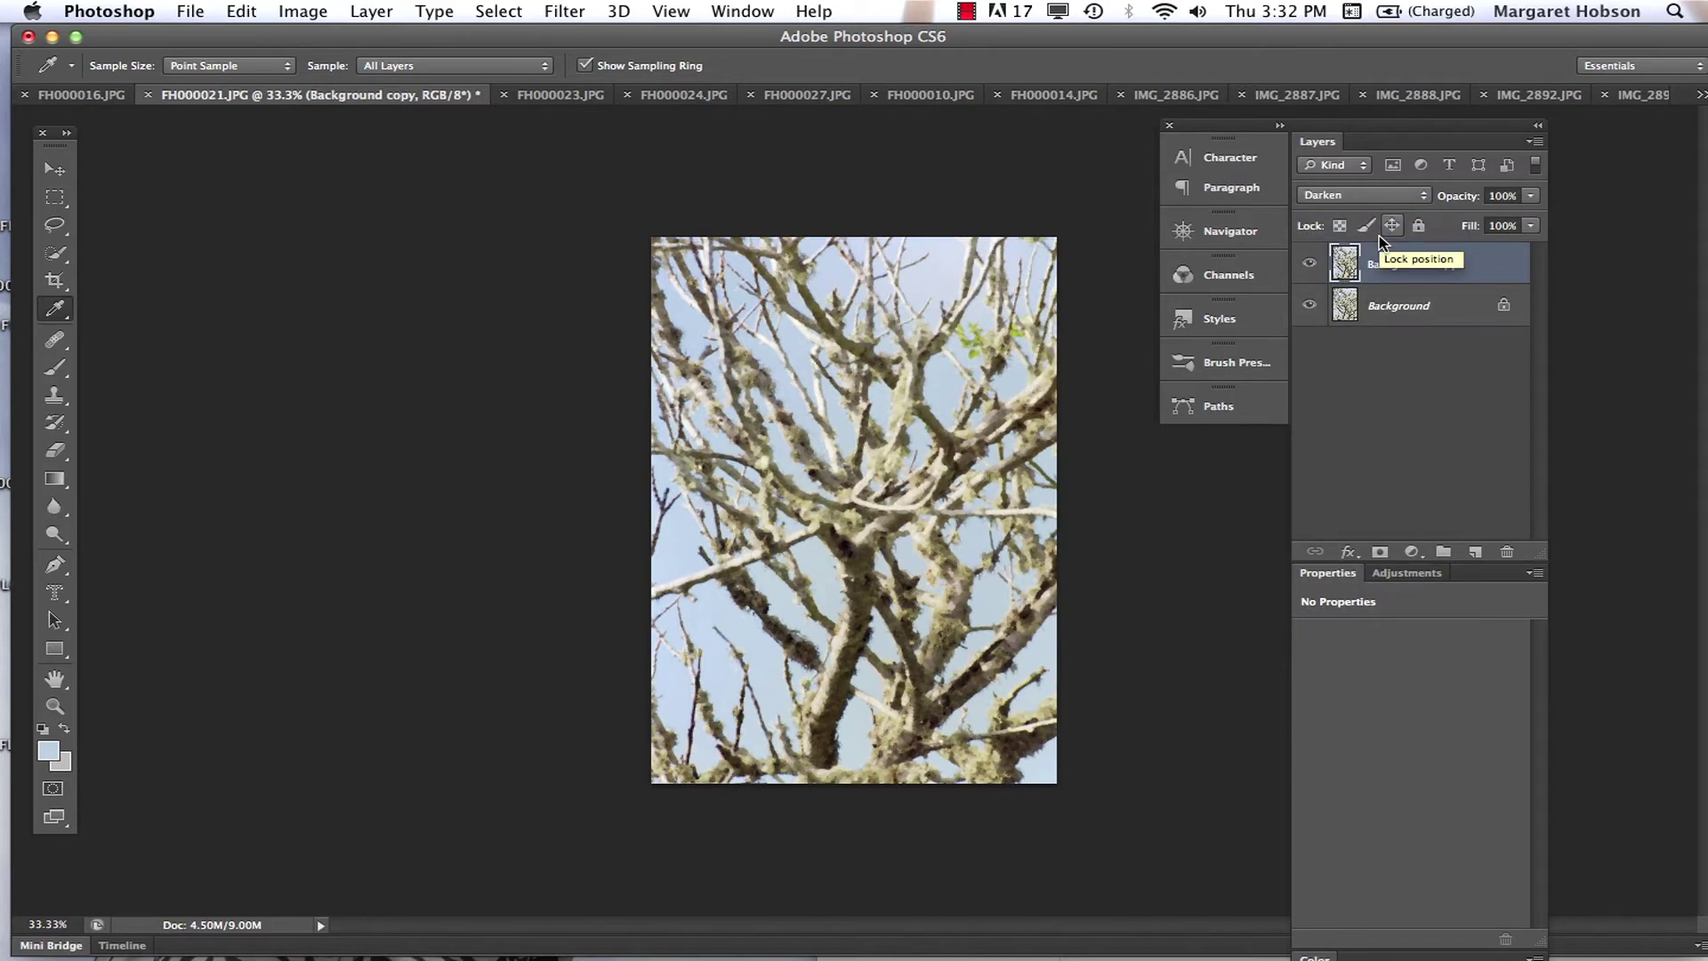
left_click(1426, 197)
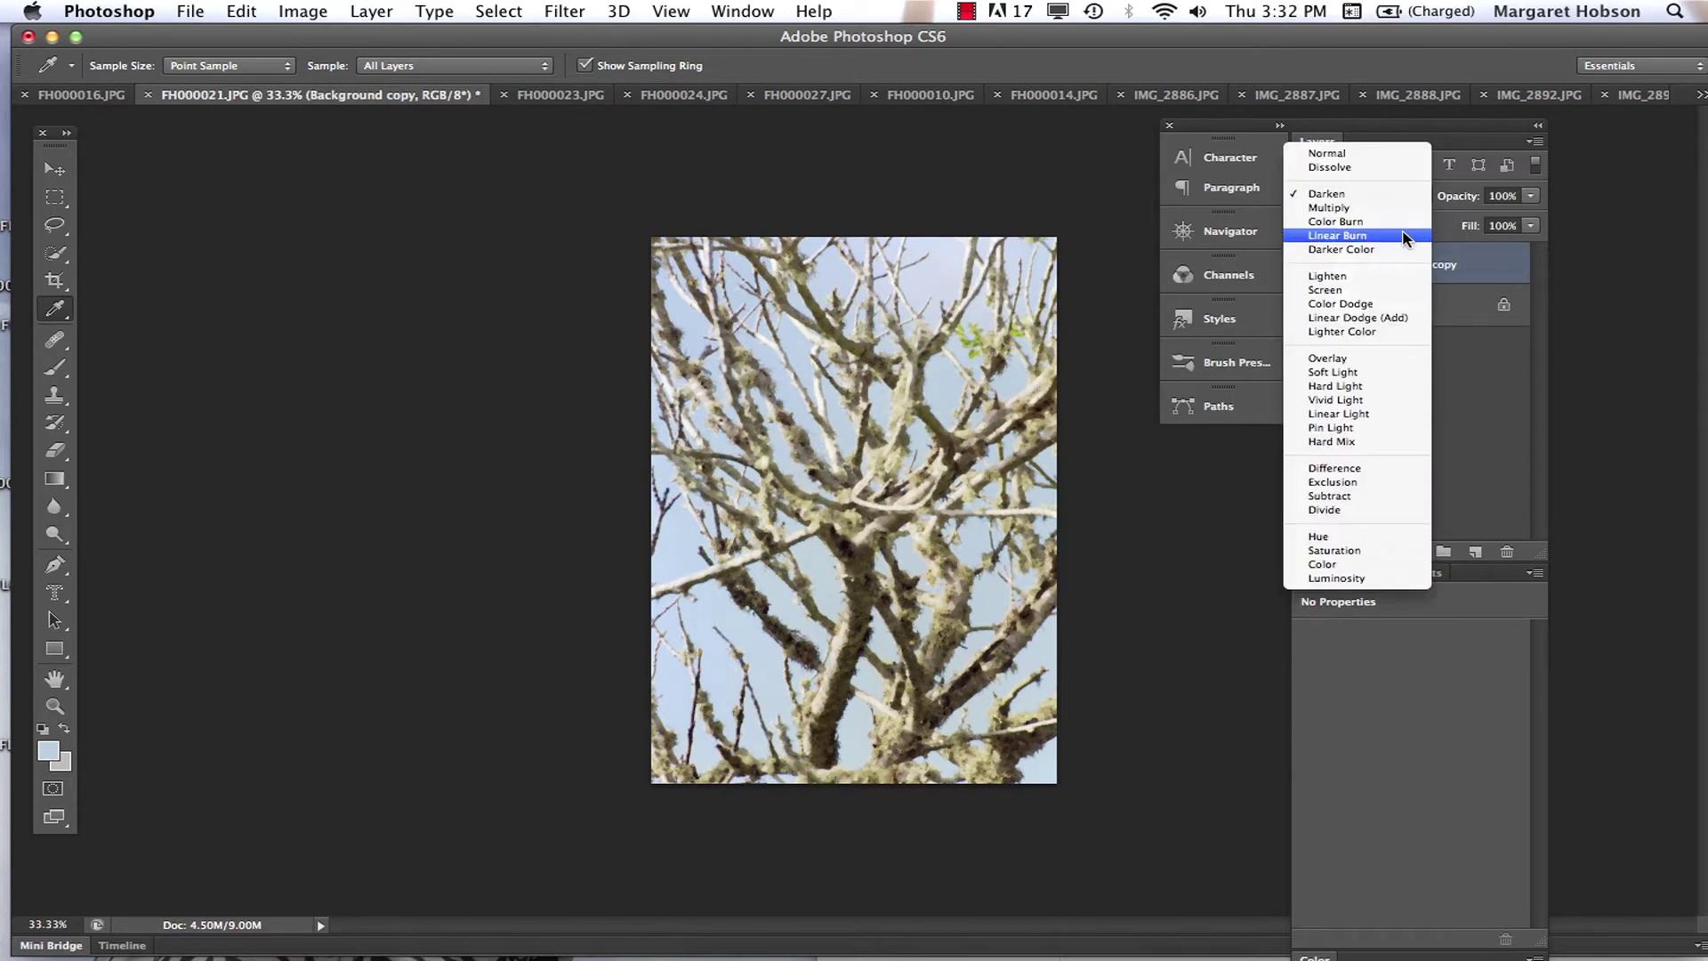
left_click(1385, 278)
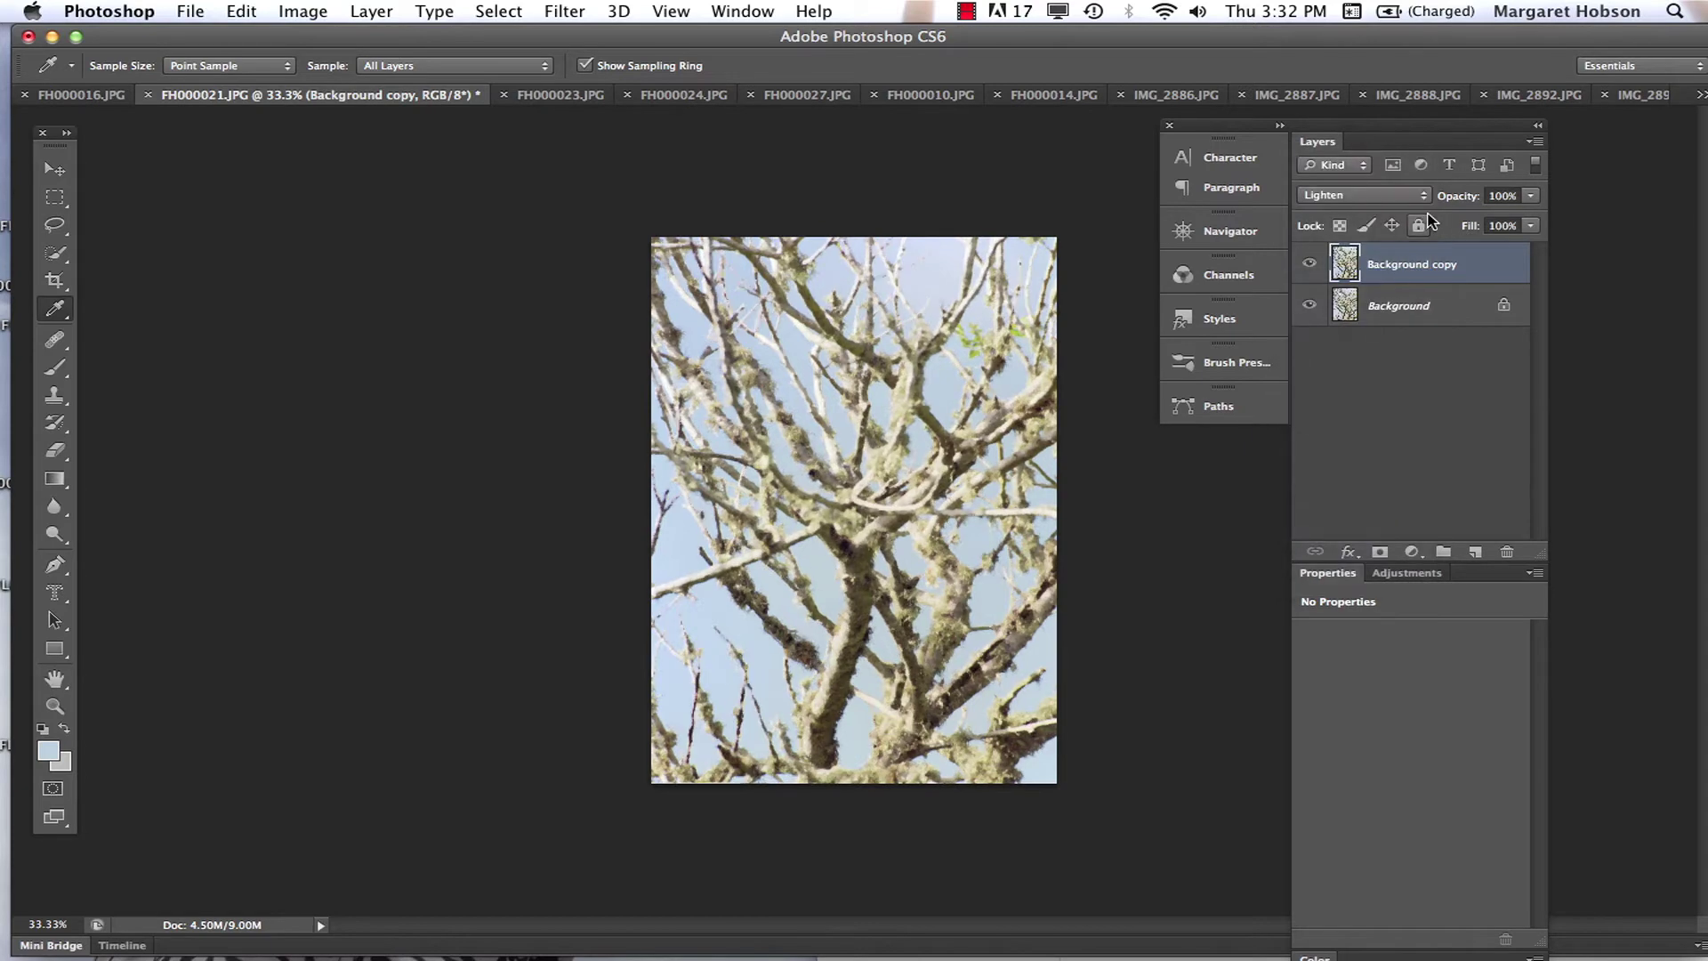
left_click(1426, 199)
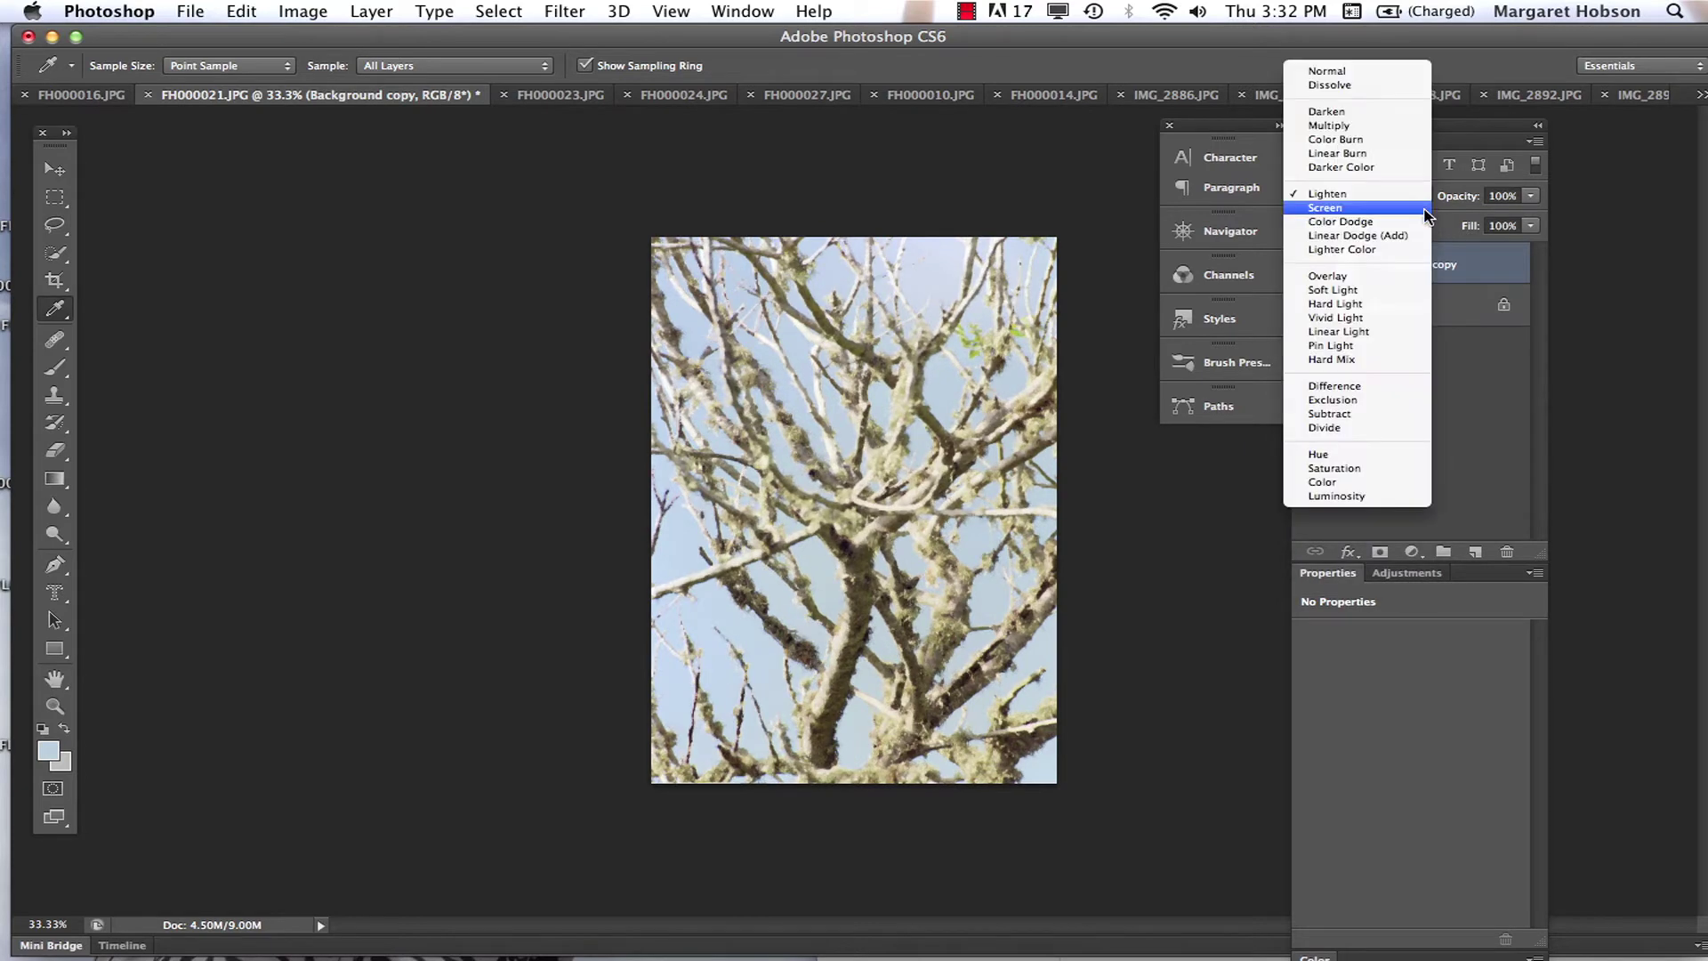
left_click(1386, 294)
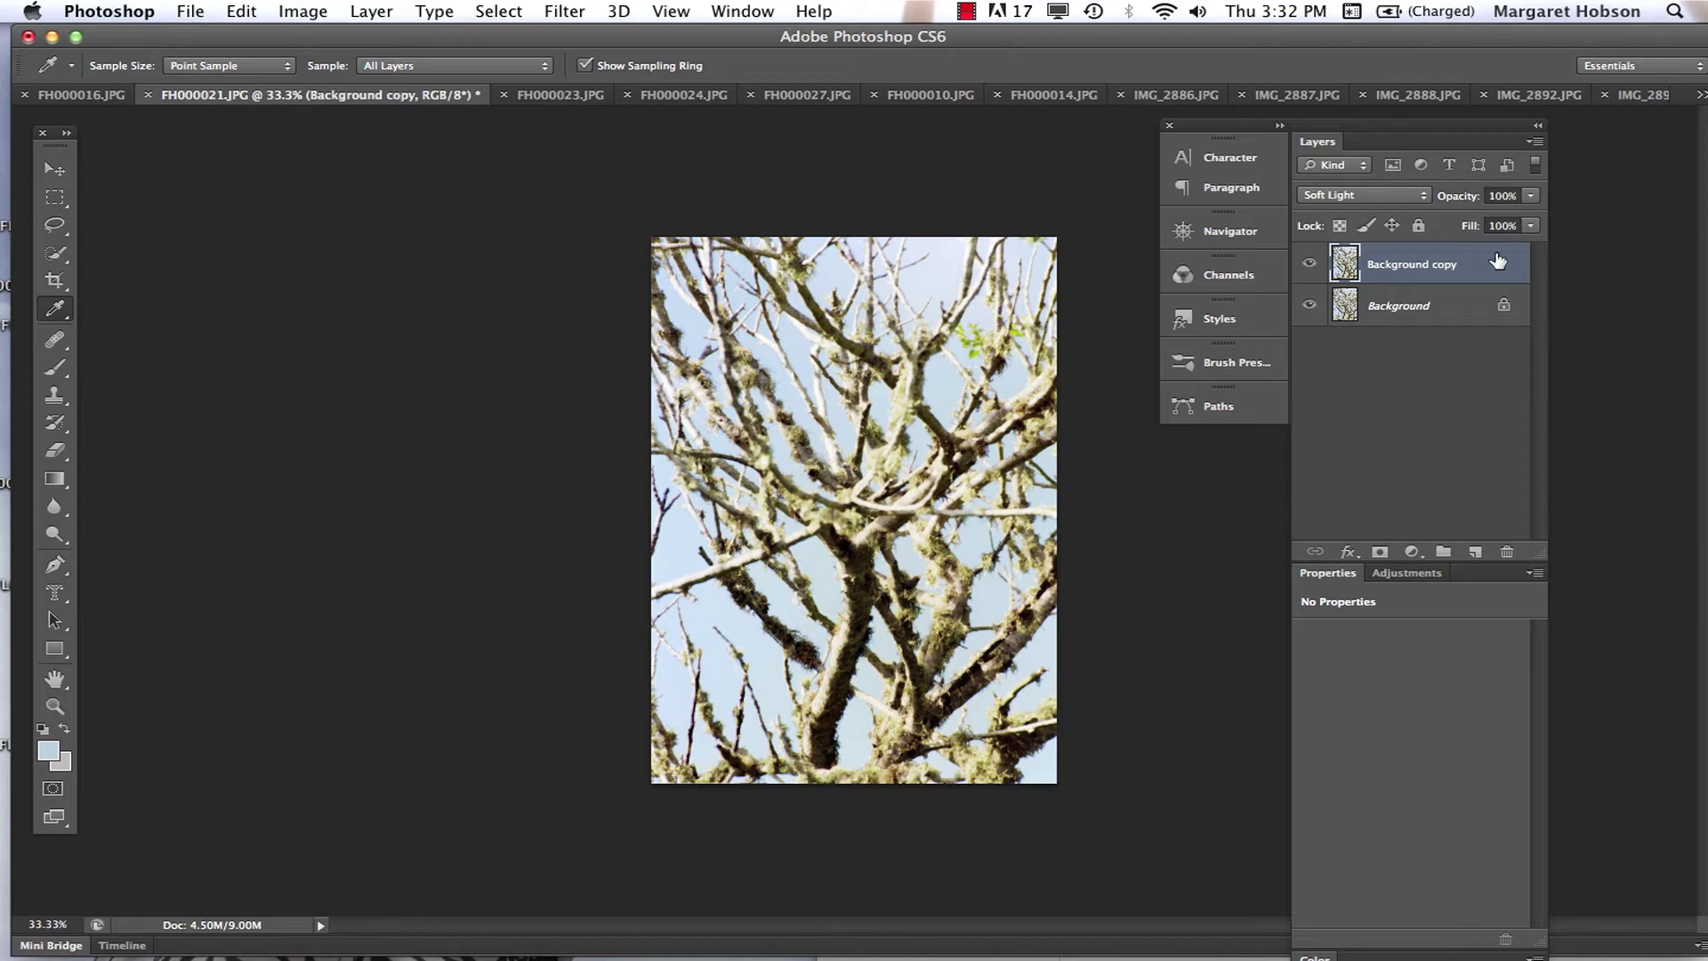
Try Pin Light, Linear Light and Vivid Light blending, then settle on Soft Light.
left_click(1426, 197)
left_click(1410, 254)
left_click(1430, 201)
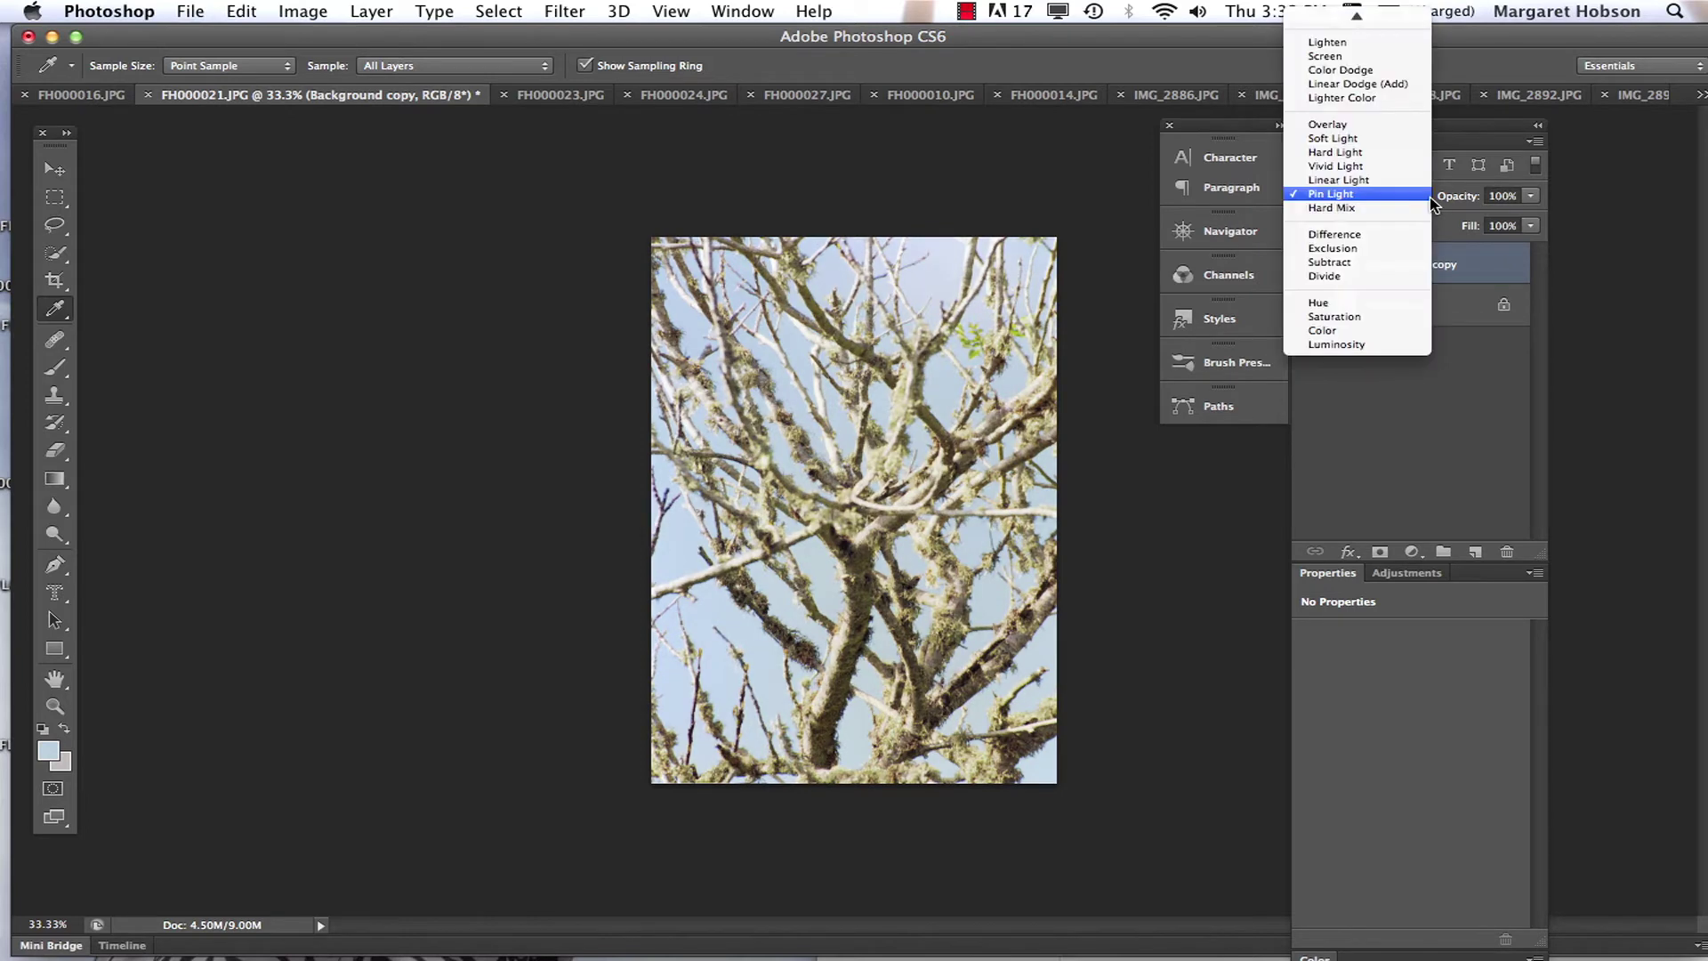
left_click(1377, 183)
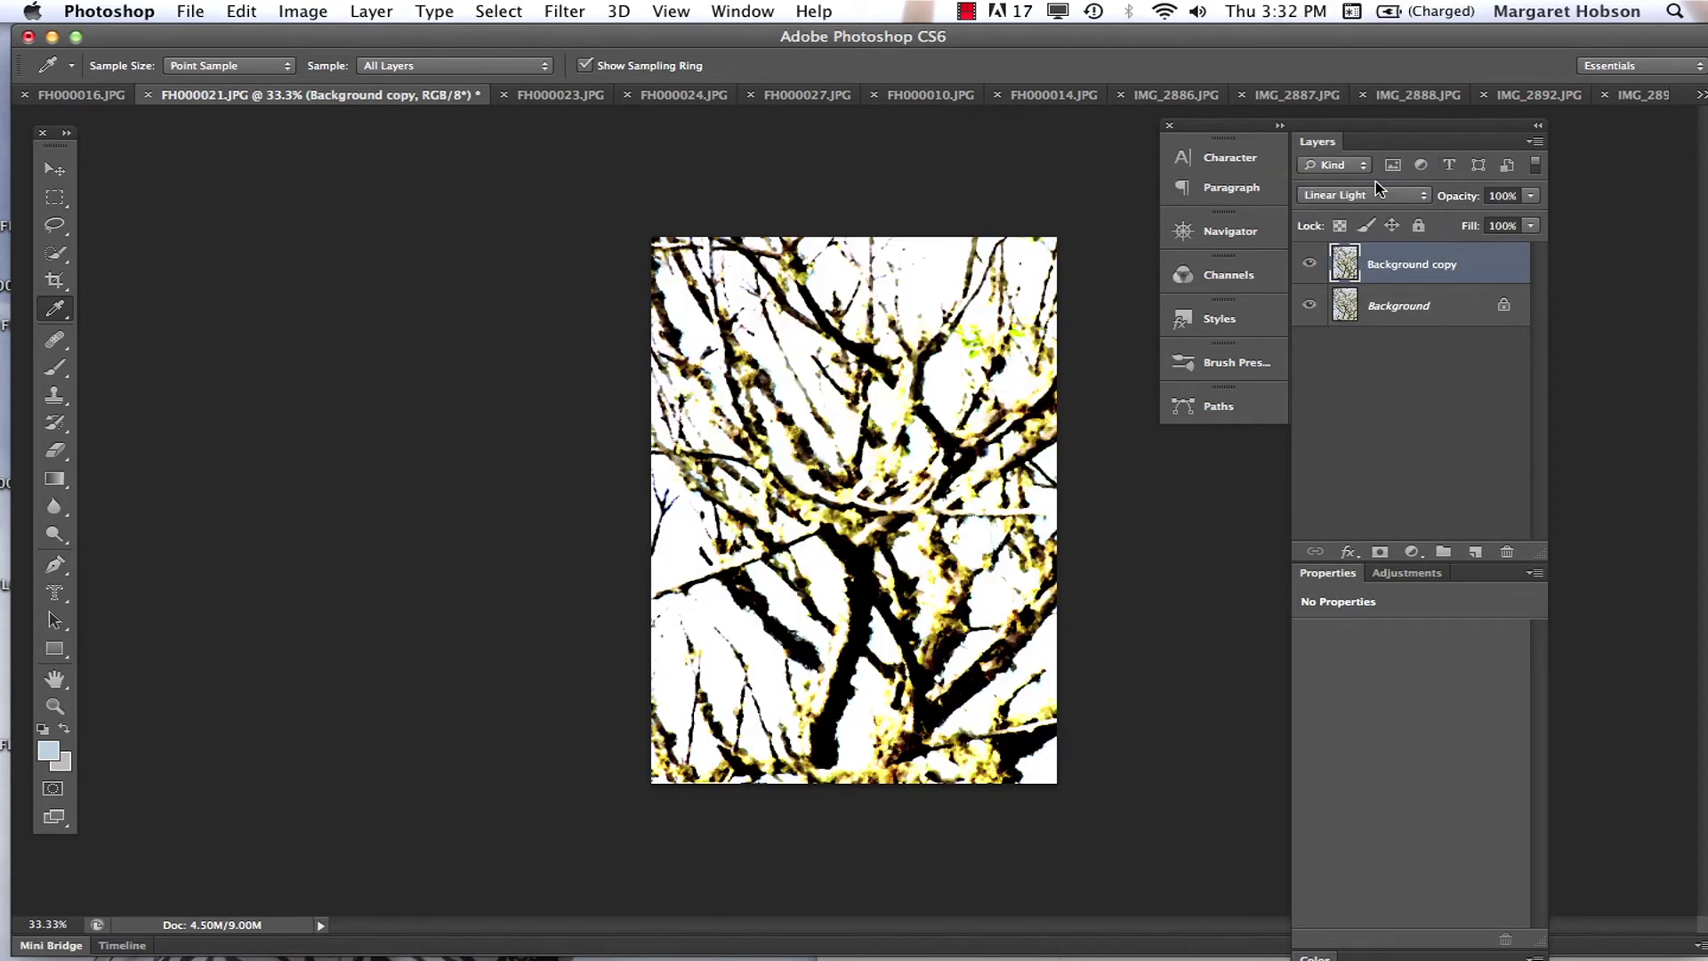
left_click(1428, 201)
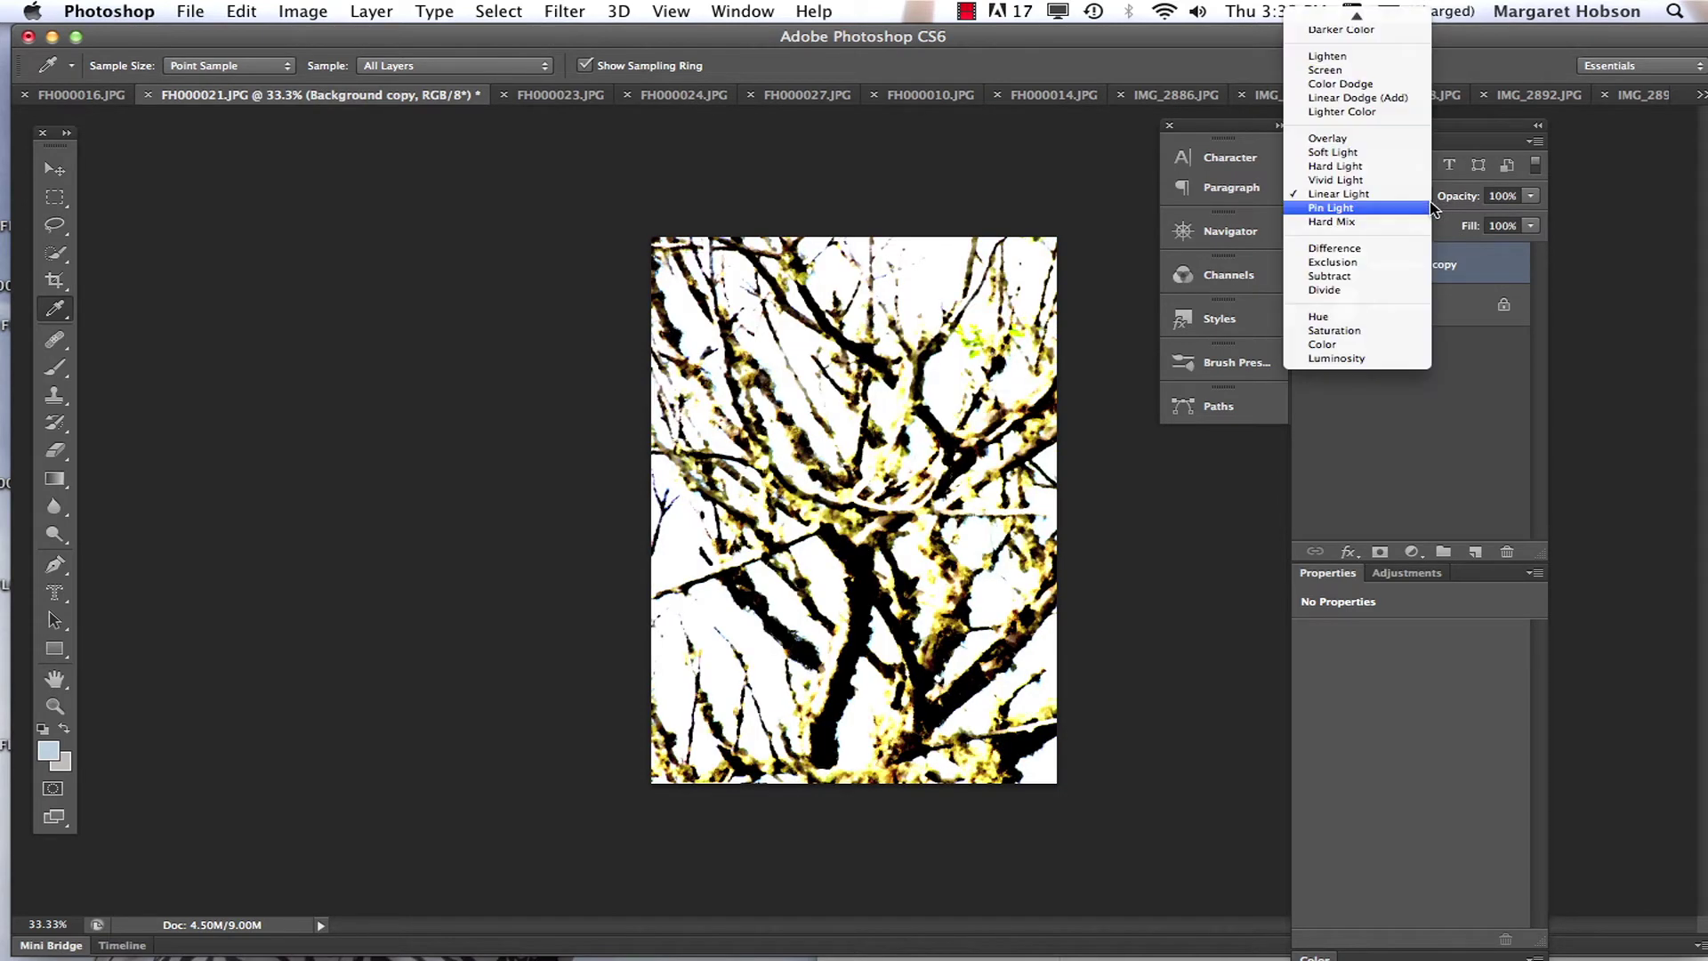
left_click(1404, 180)
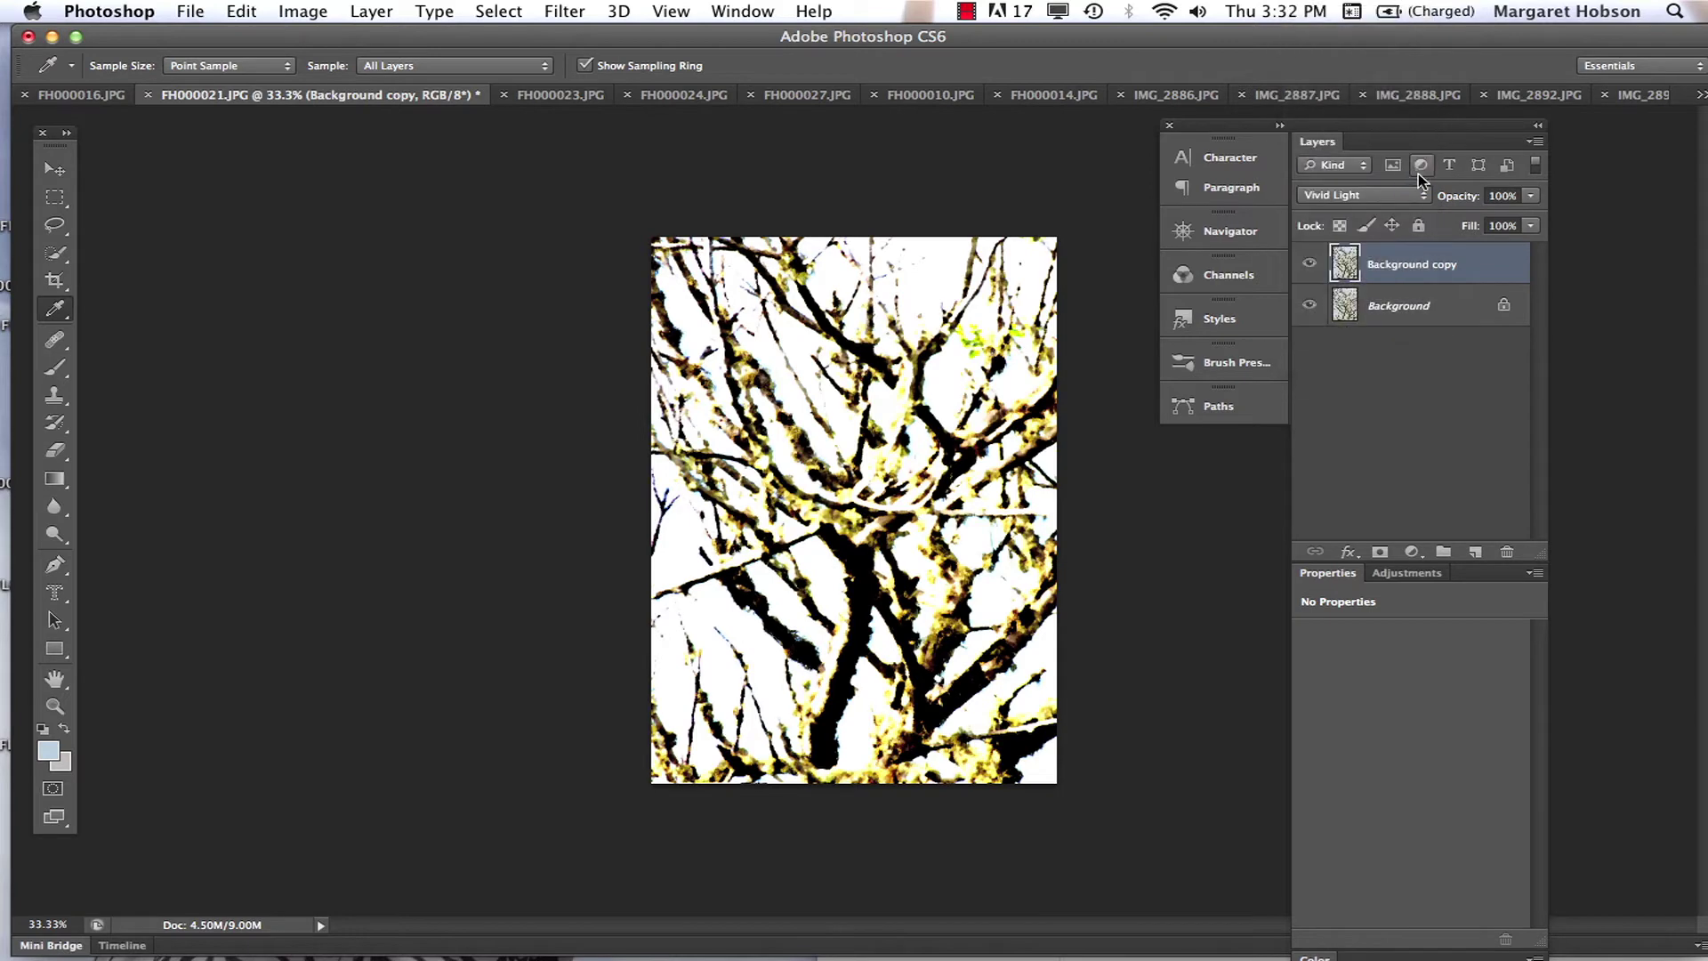
left_click(1429, 201)
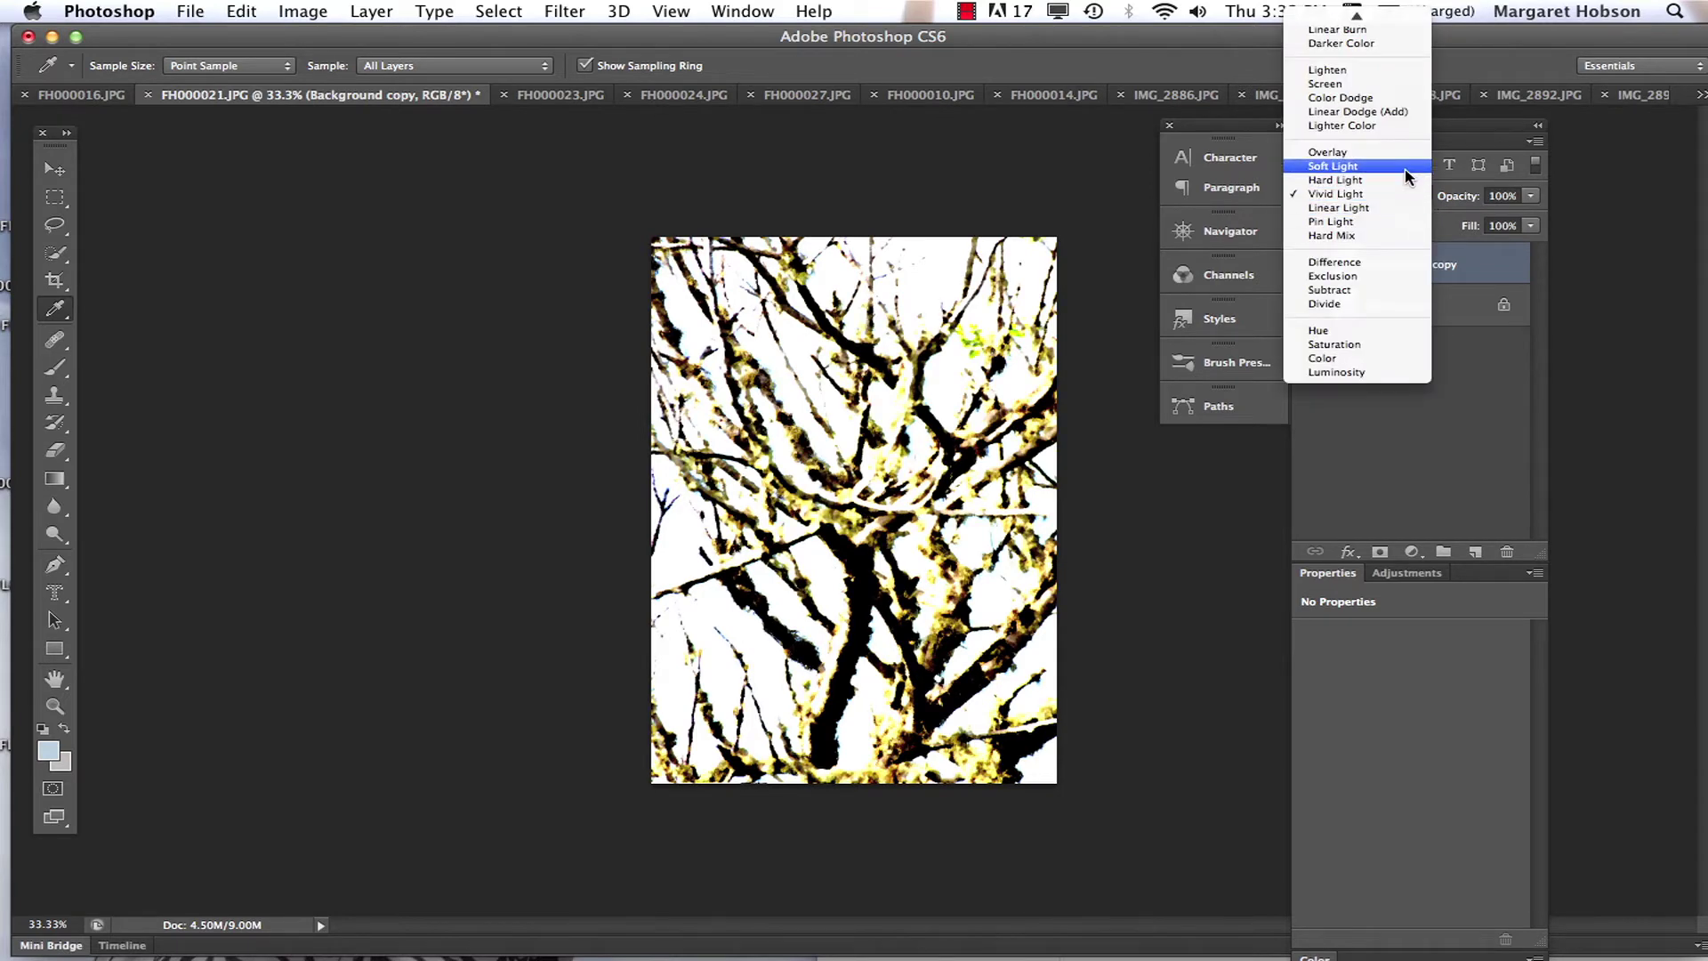
left_click(1405, 169)
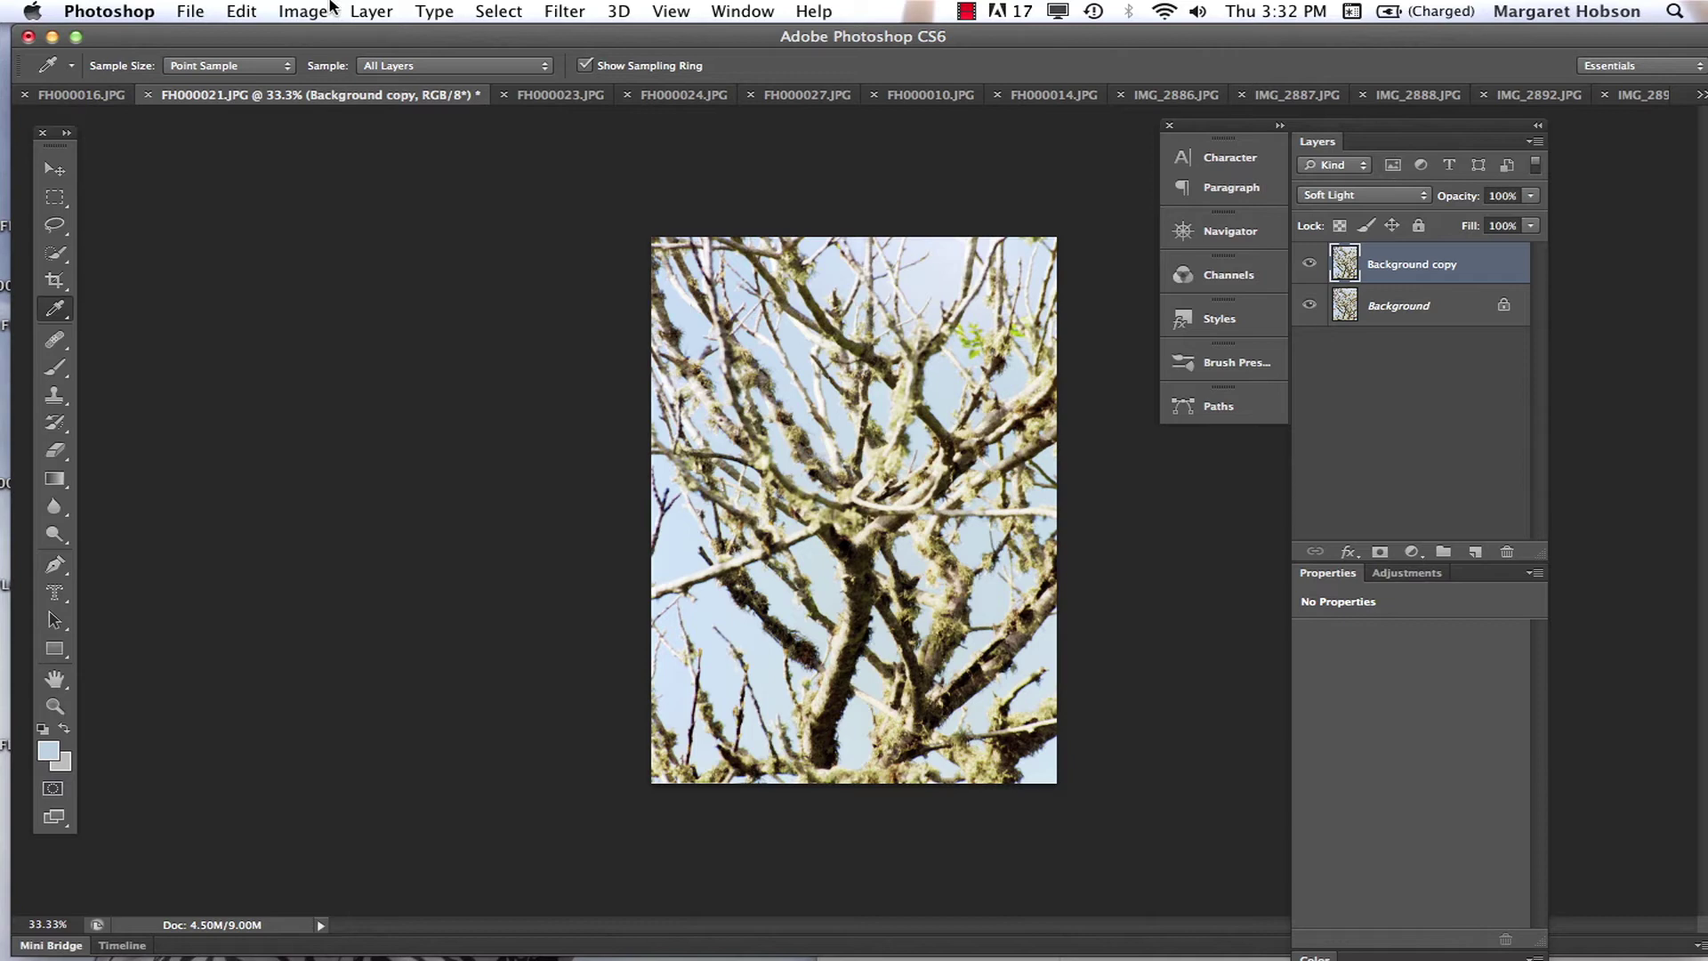
Browse the Image menu and dismiss it without changes.
left_click(302, 11)
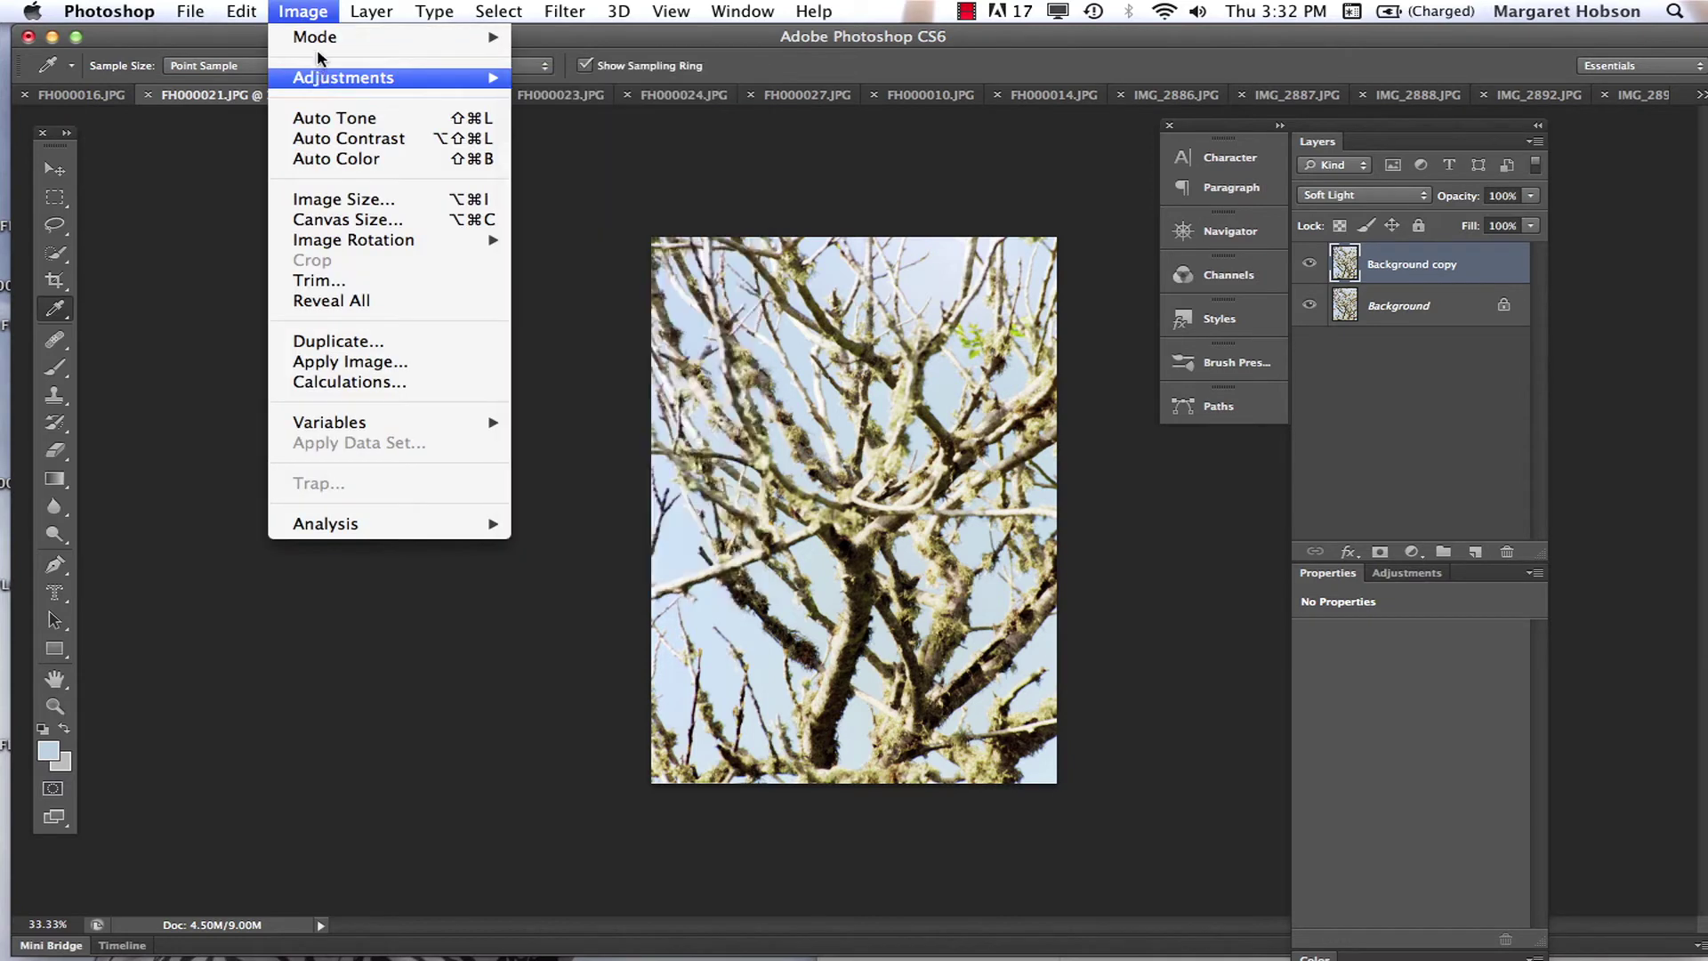
mouse_move(334, 39)
mouse_move(230, 9)
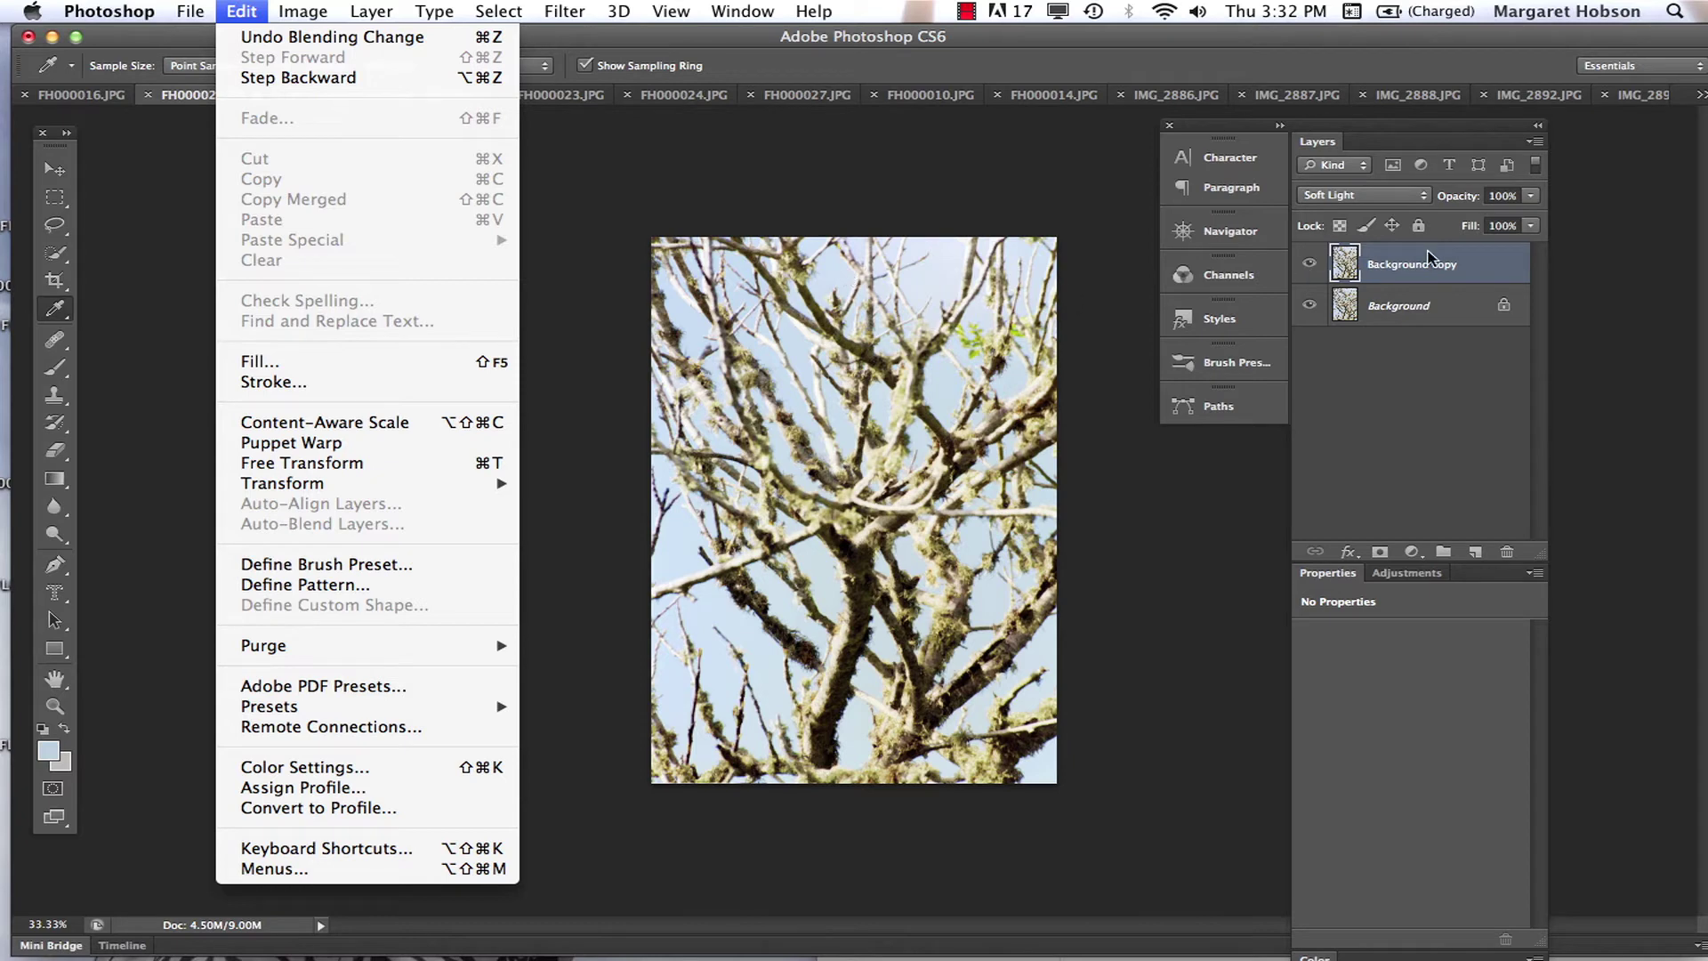
left_click(1497, 286)
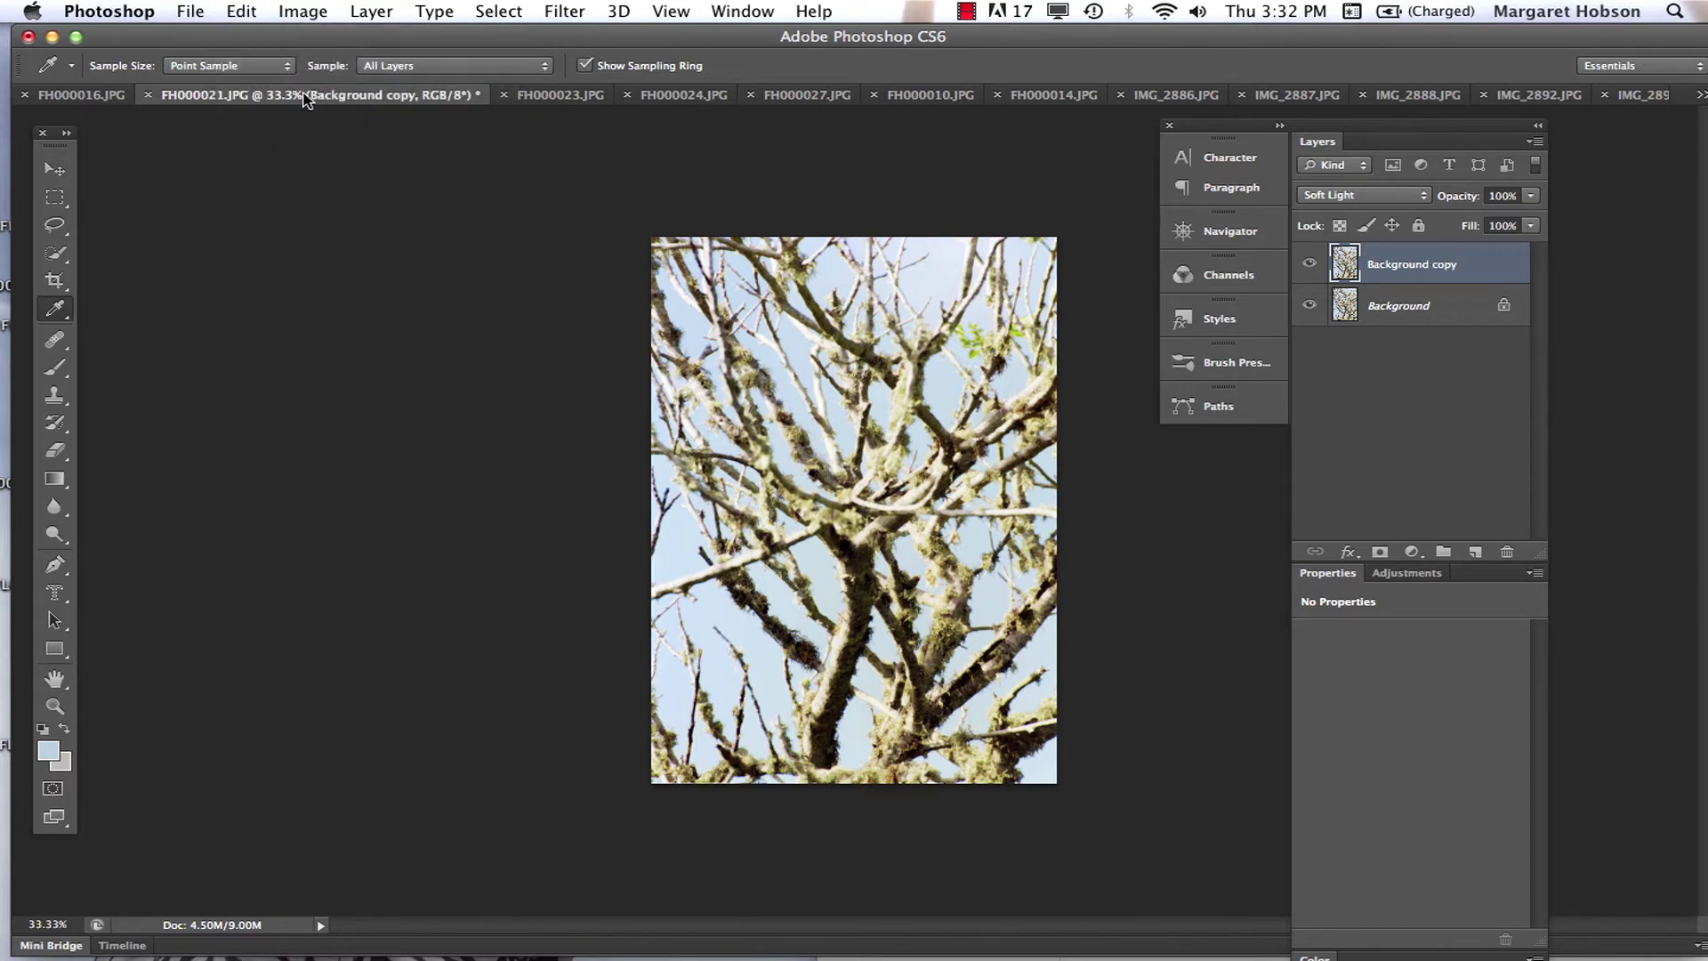
Switch to FH000023.JPG and rotate it 90° clockwise into portrait orientation.
left_click(565, 95)
left_click(307, 12)
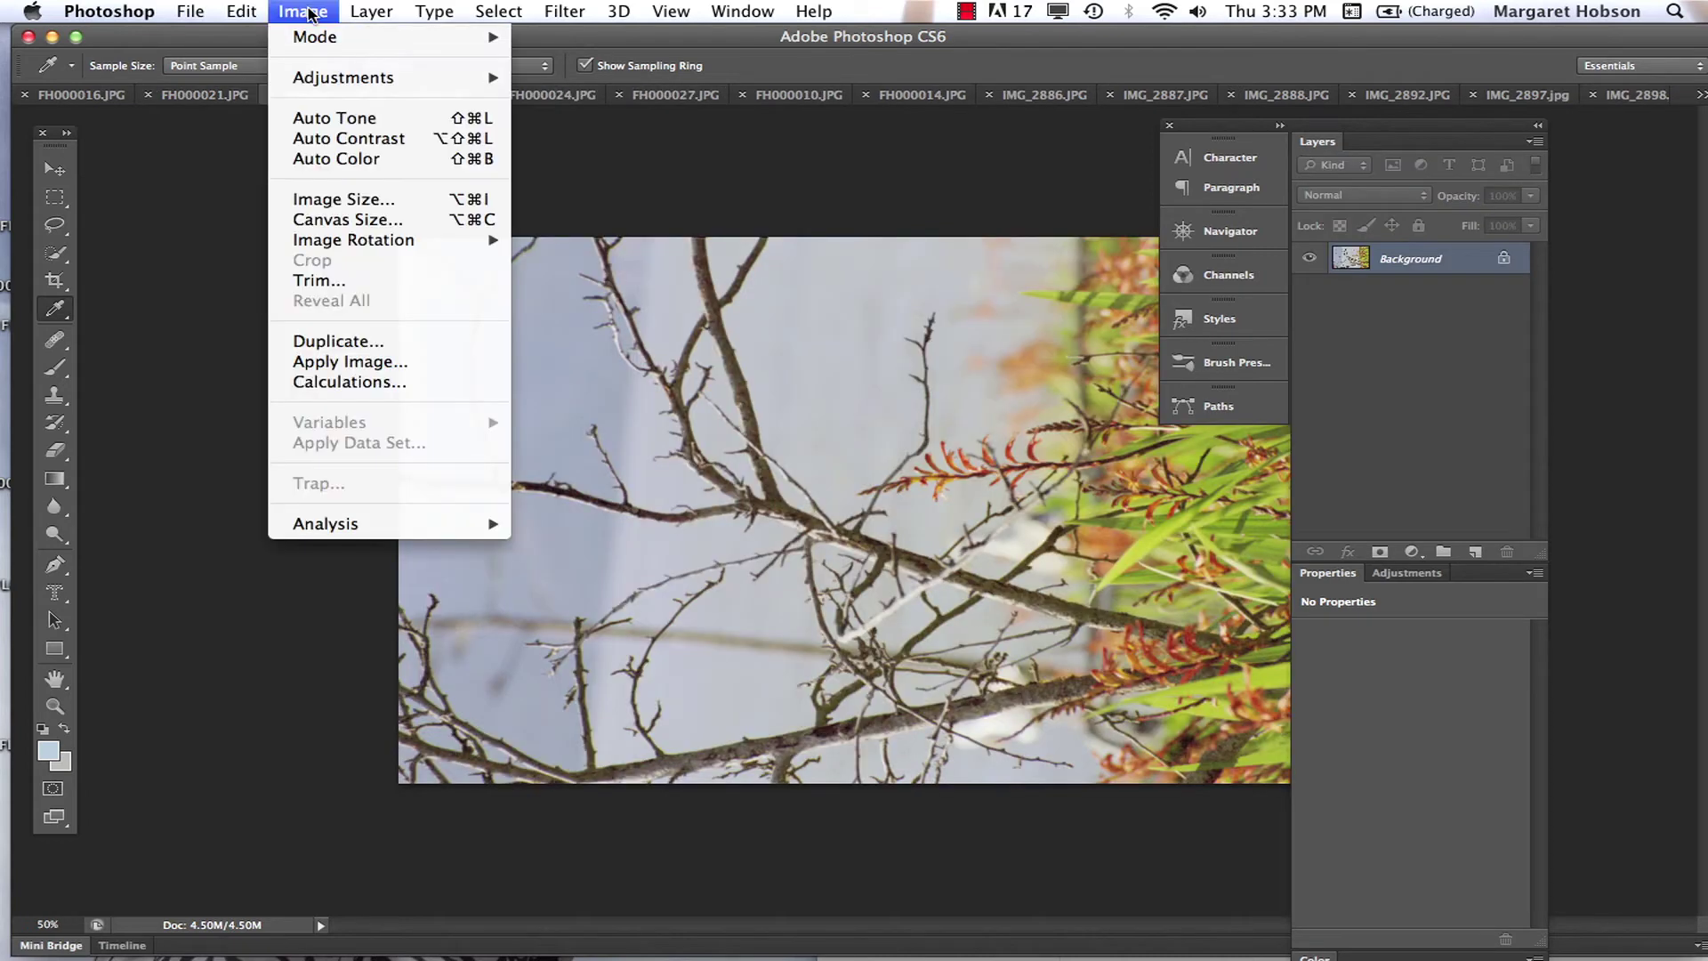
mouse_move(348, 249)
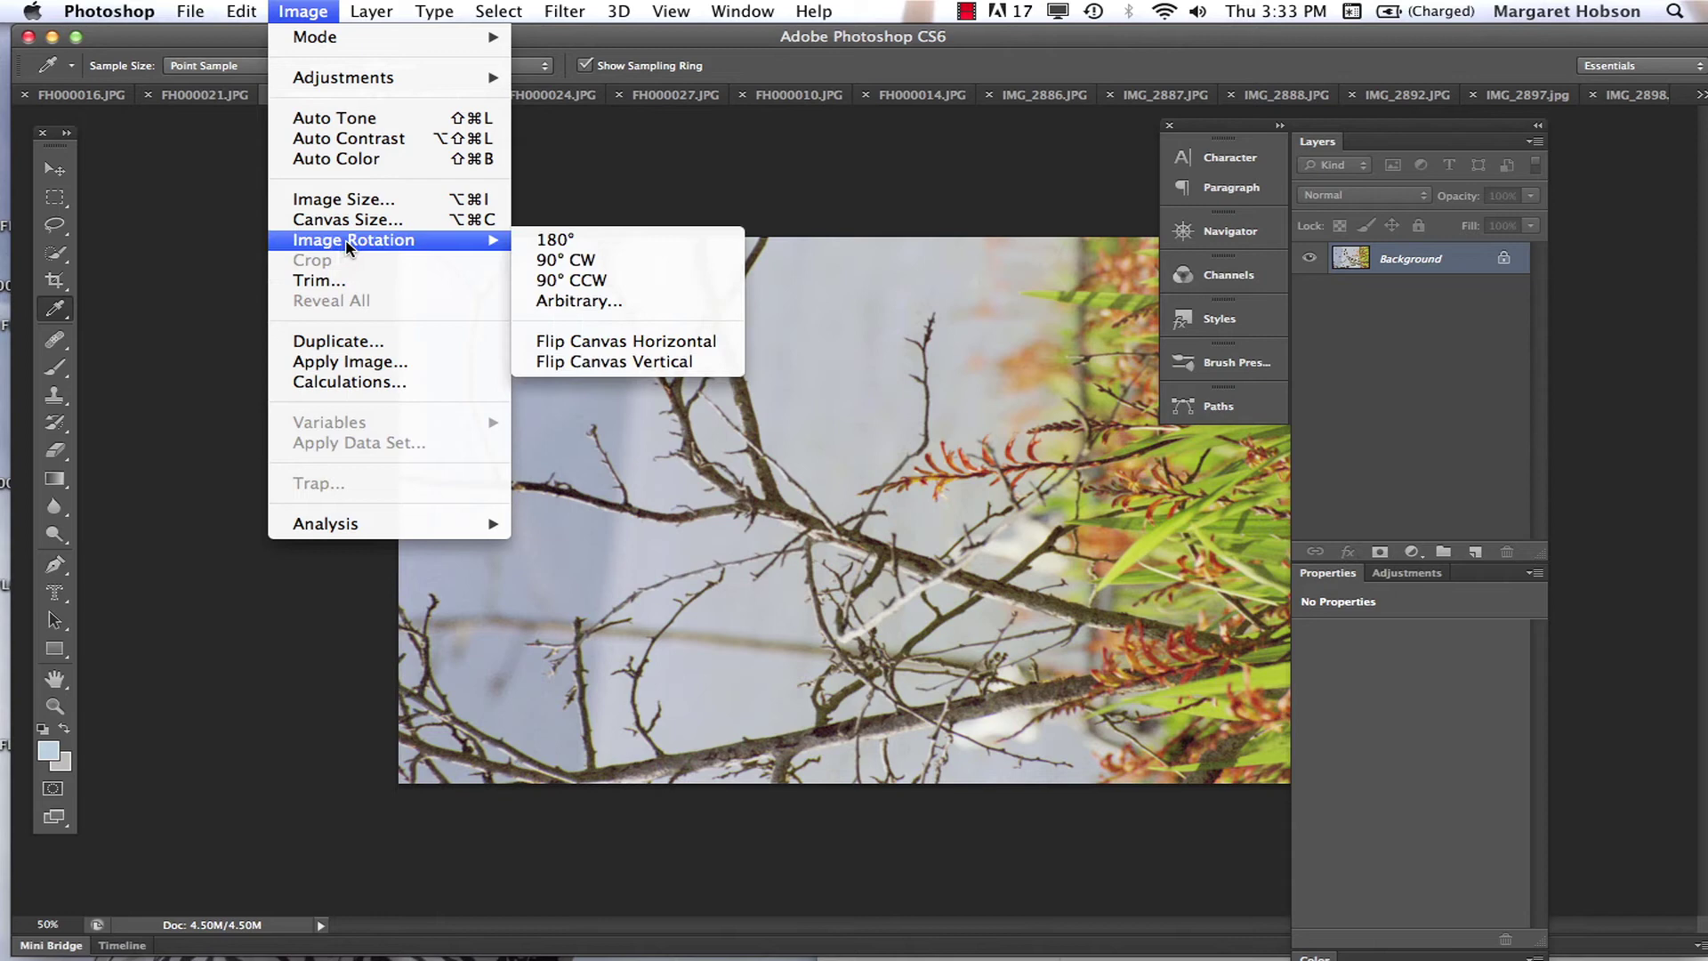
left_click(572, 259)
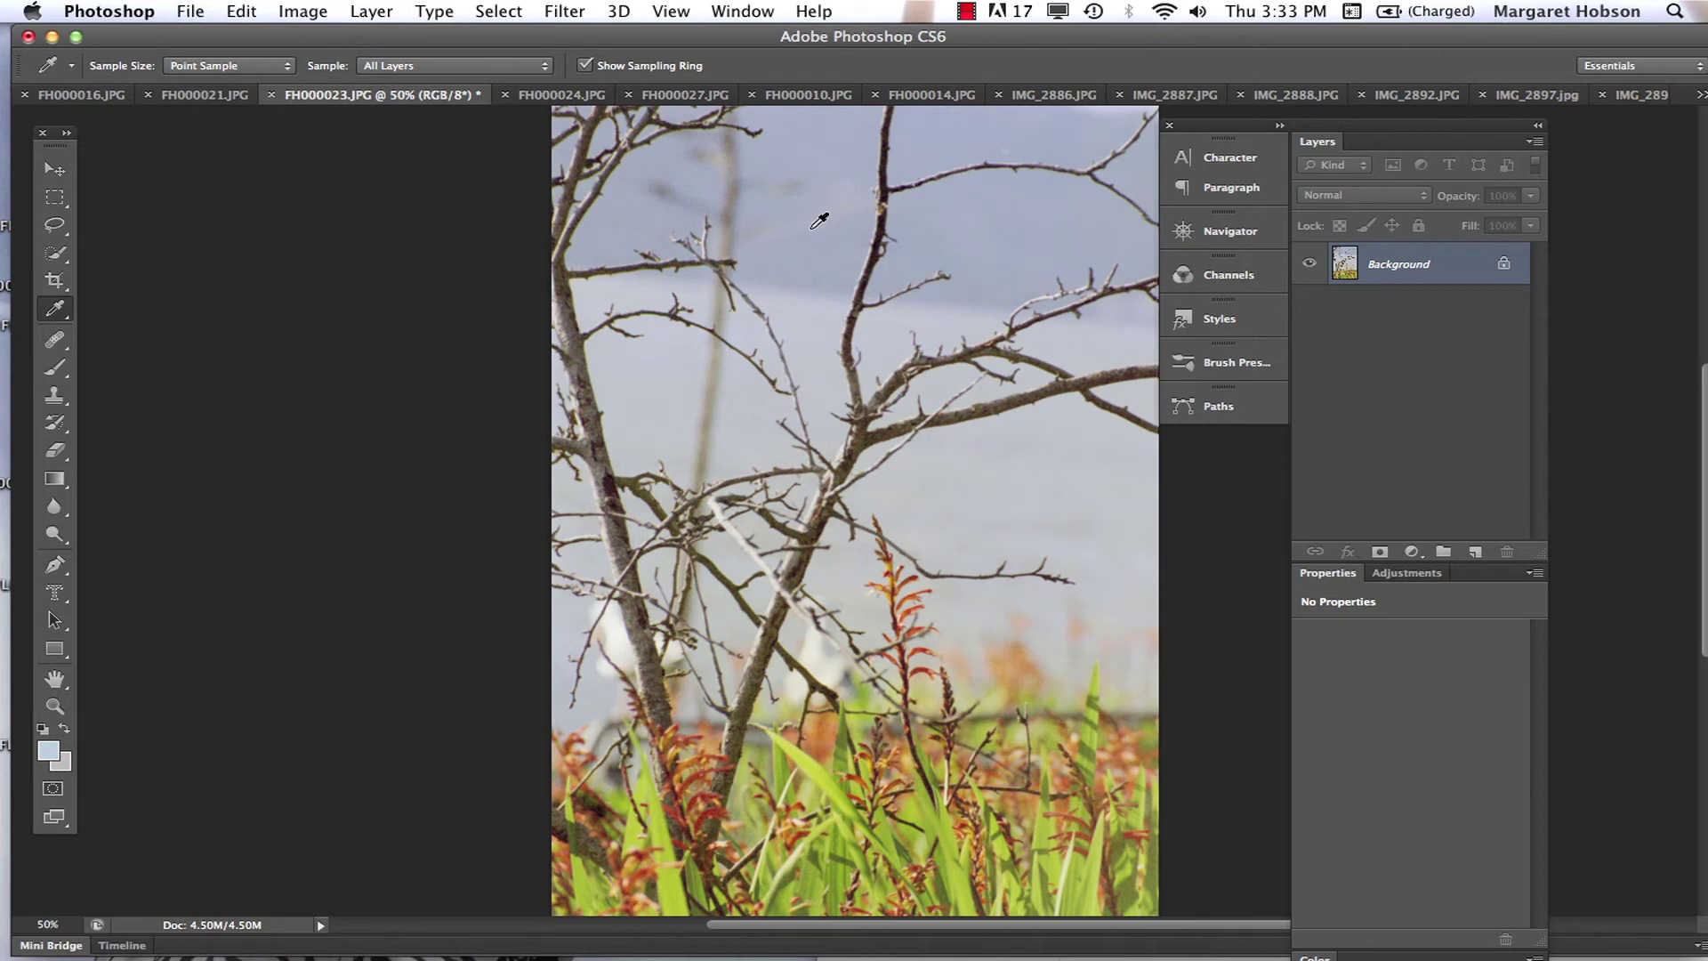
Reapply the last used filter to the flower photo from the Filter menu.
left_click(742, 11)
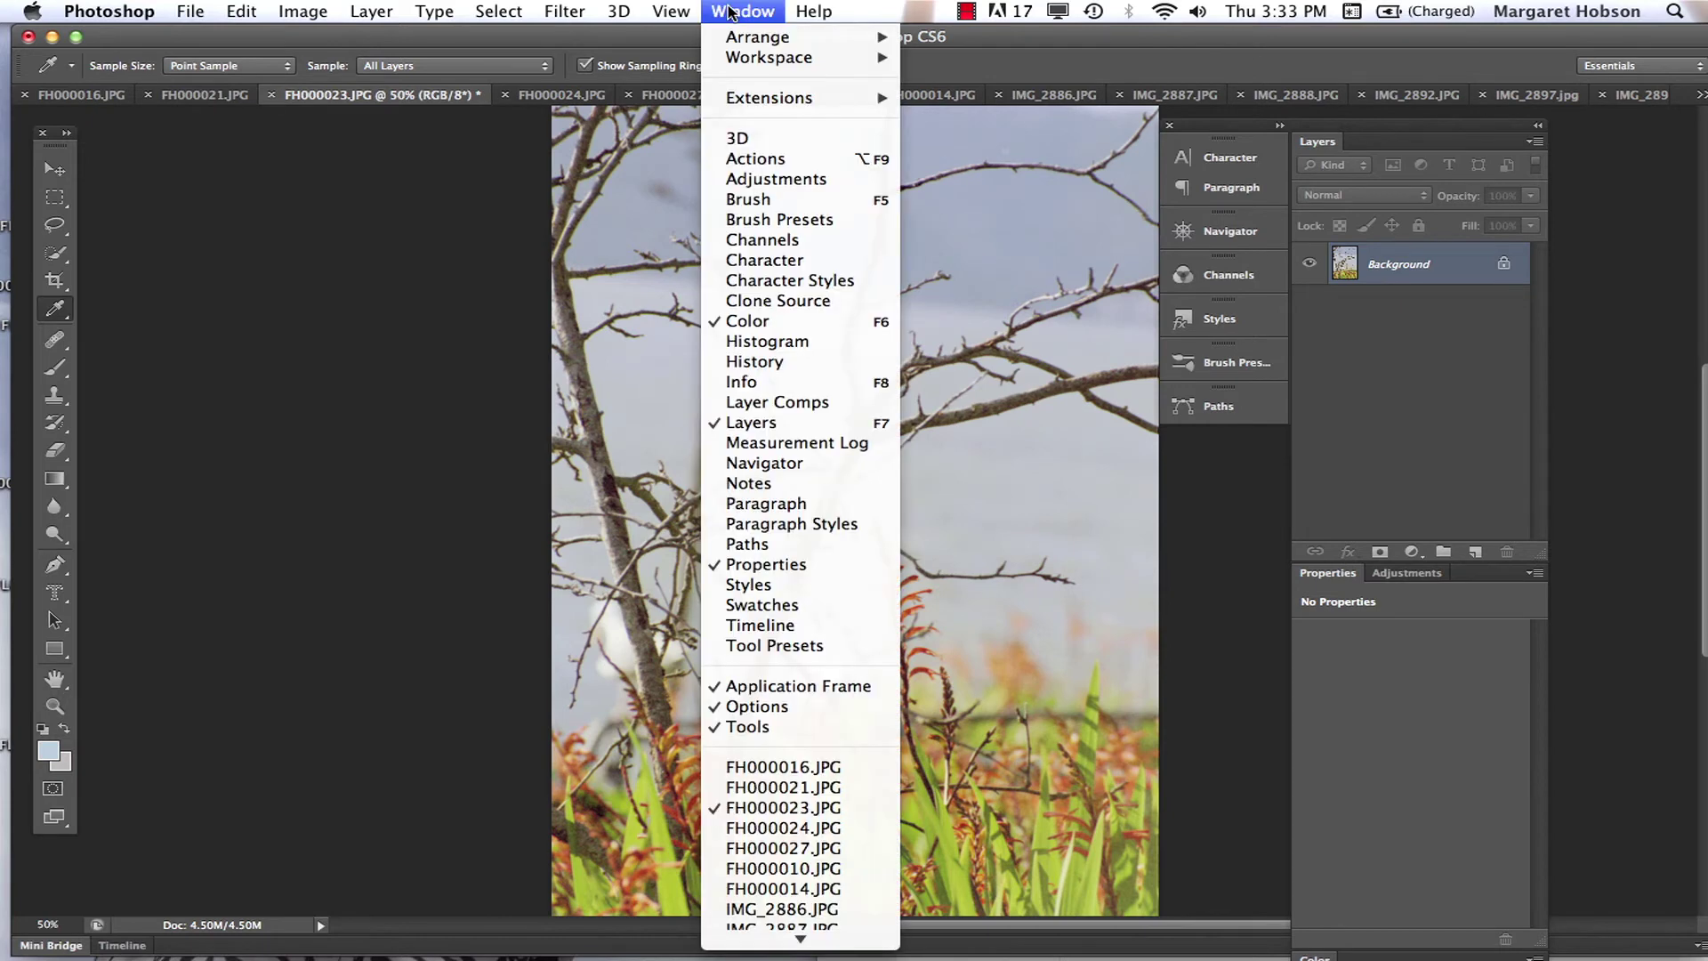
mouse_move(563, 12)
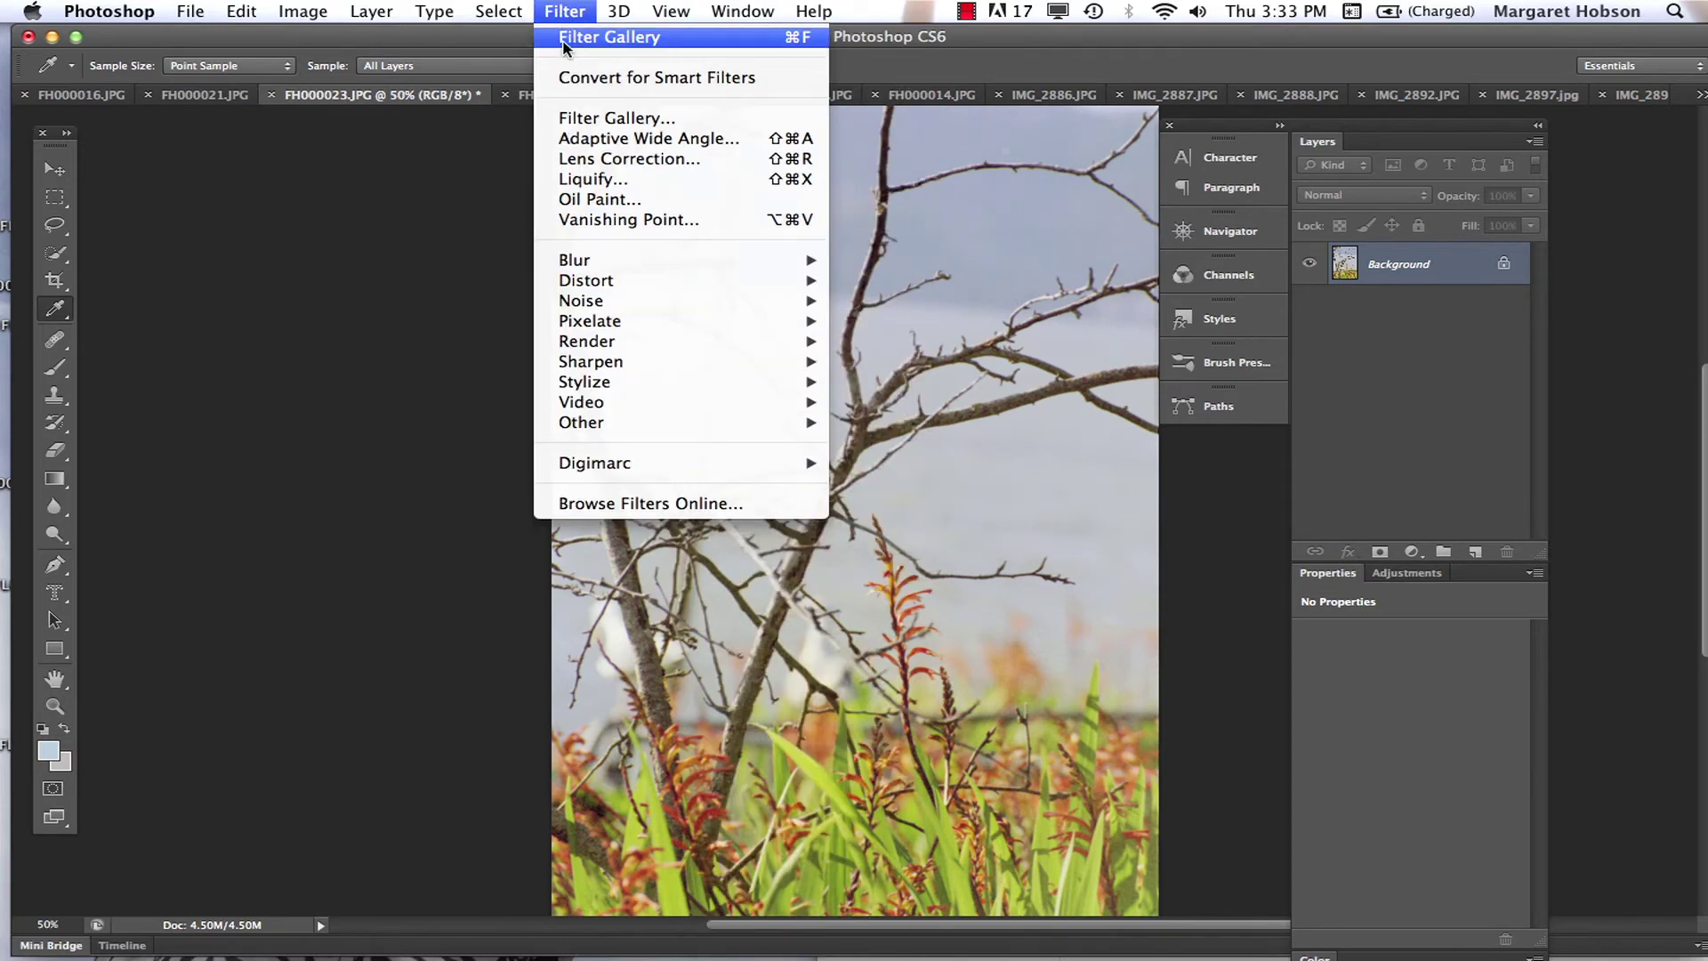
left_click(563, 43)
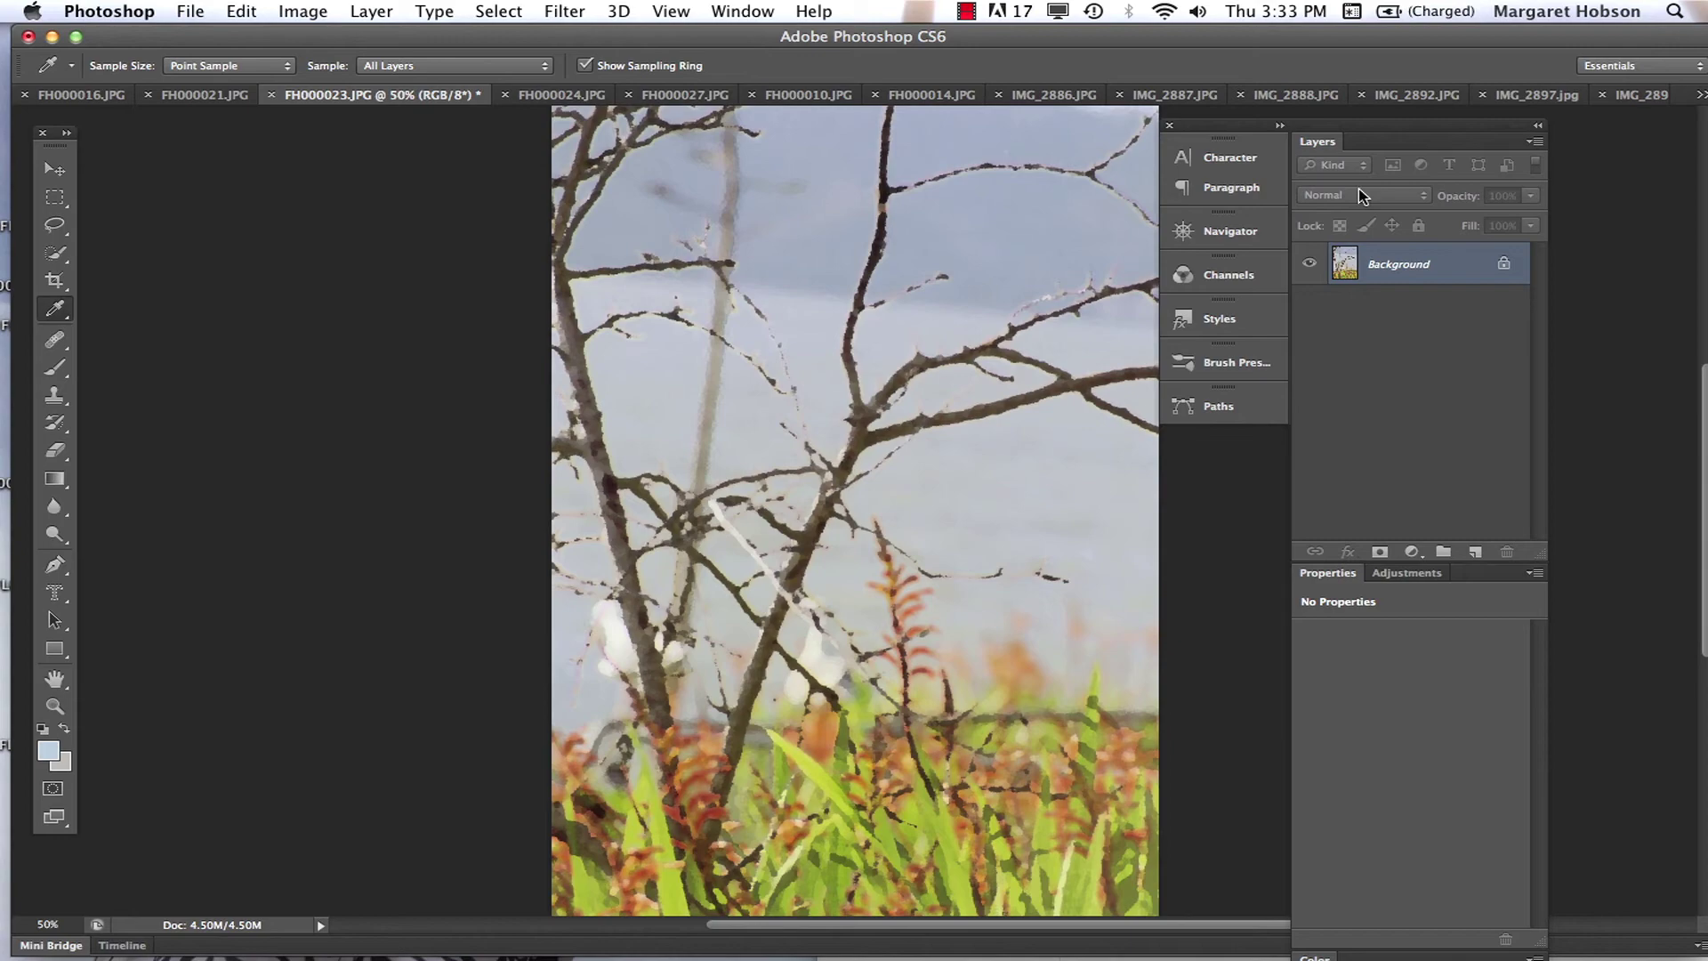
Apply Watercolor from the Filter Gallery at Brush Detail 9, Shadow Intensity 1, Texture 1.
left_click(566, 13)
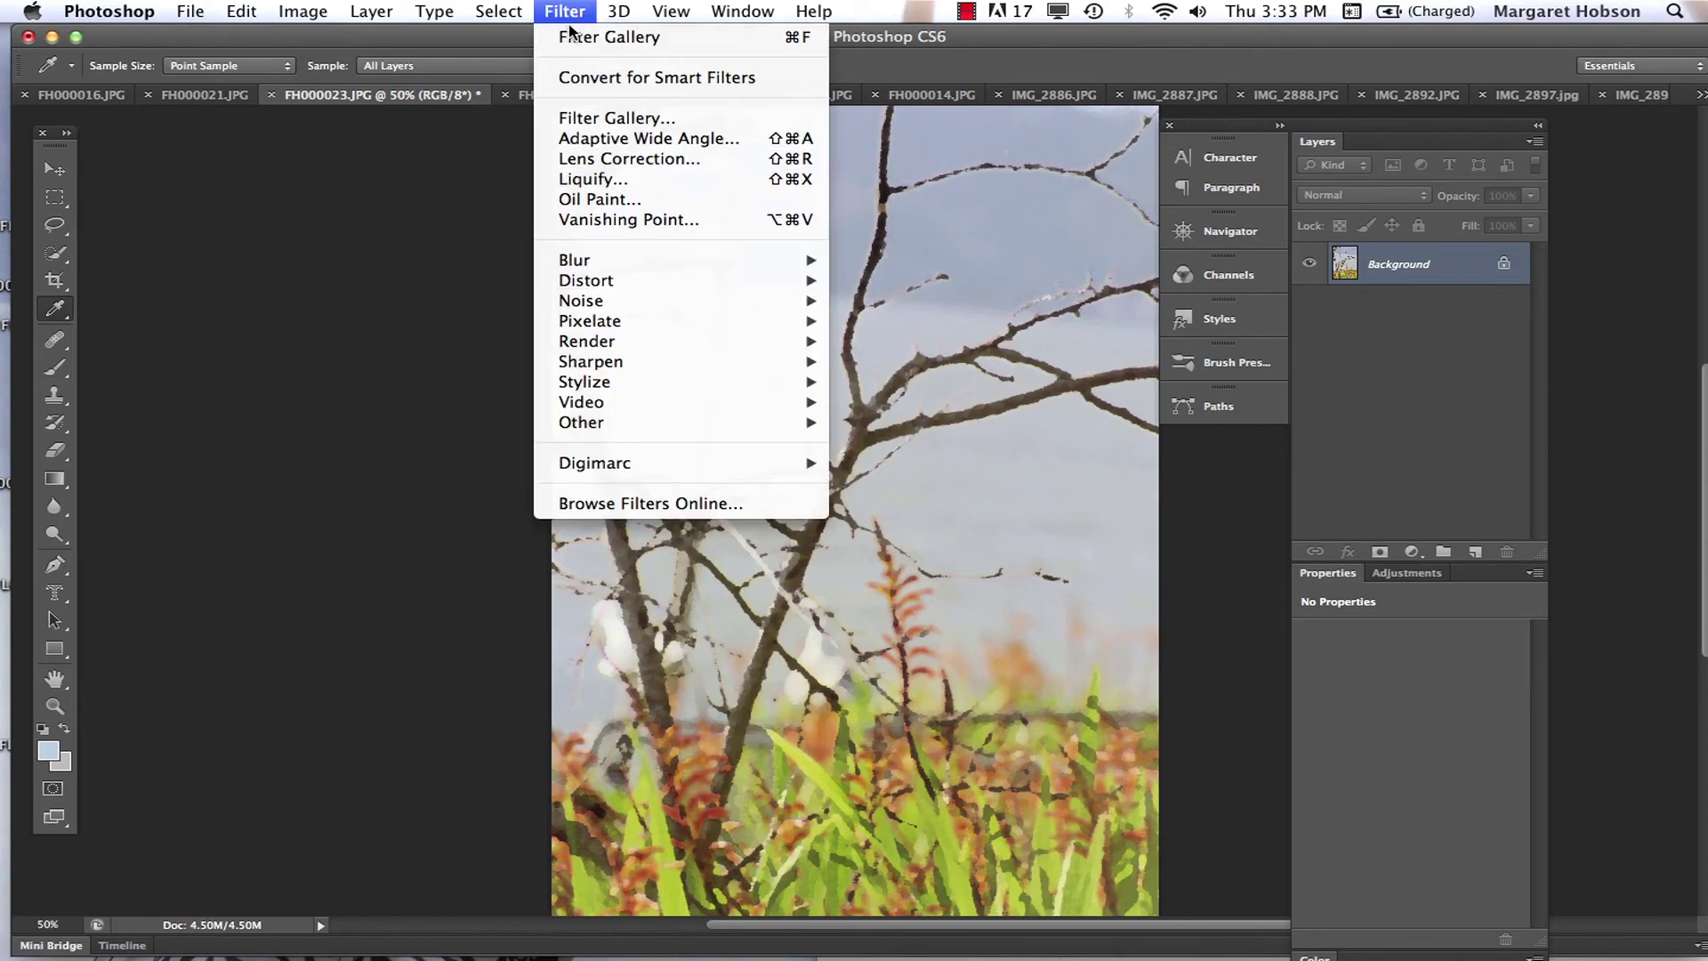
left_click(593, 118)
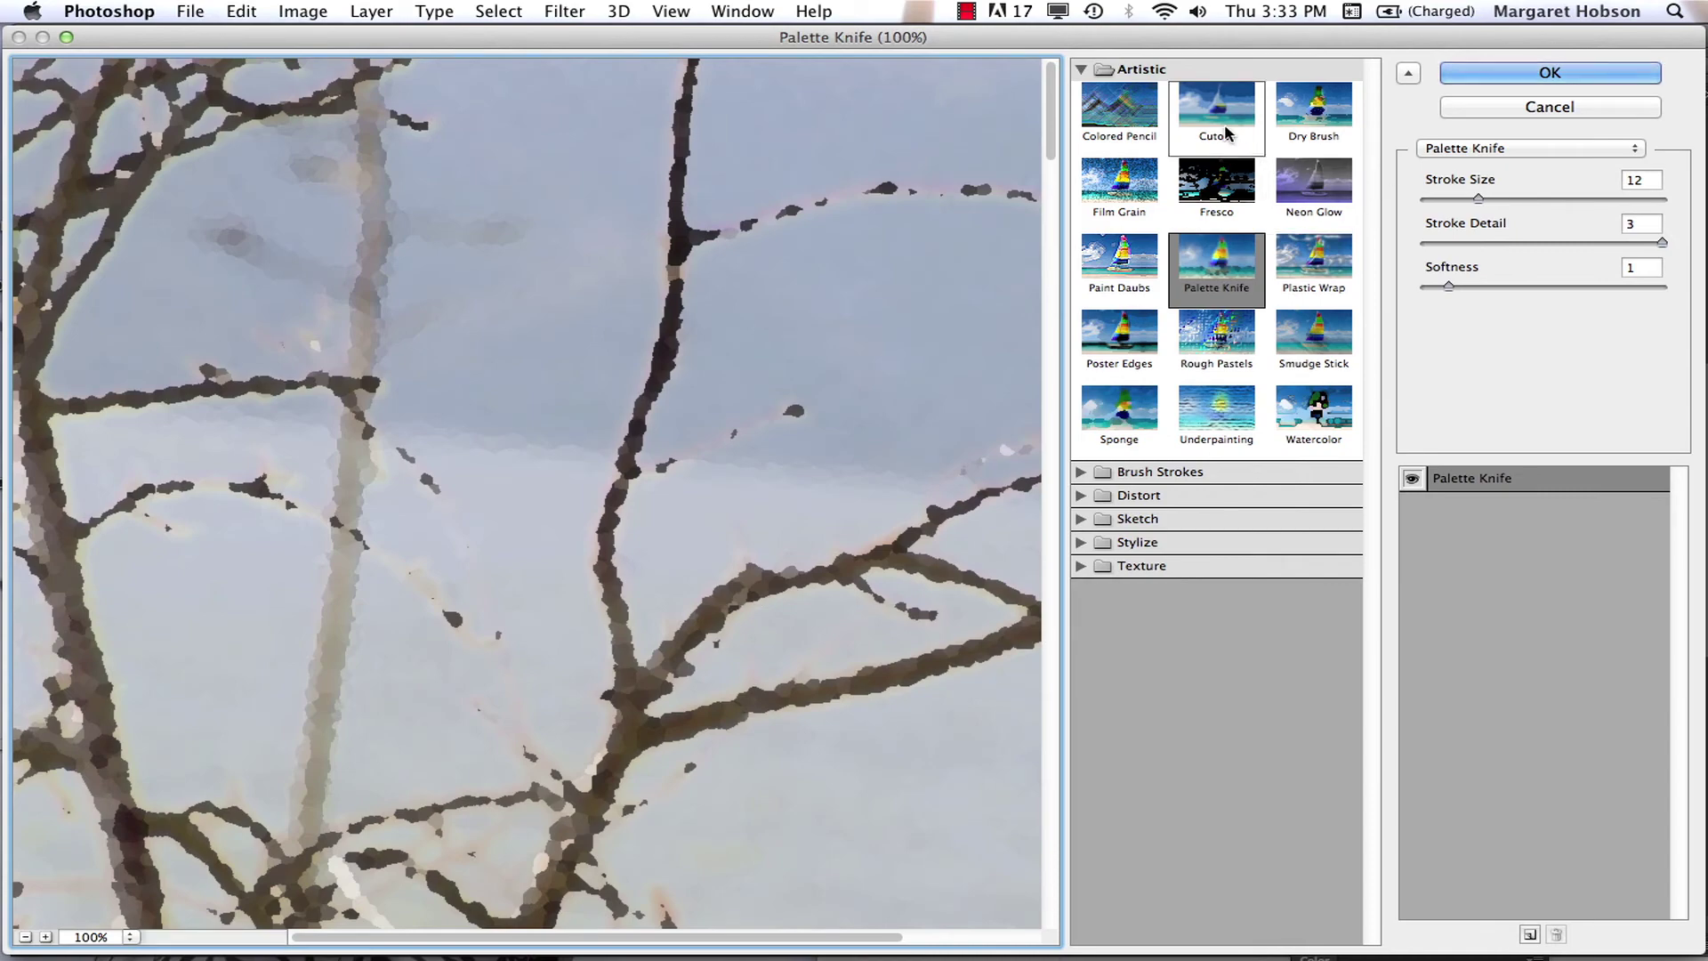
left_click(1314, 434)
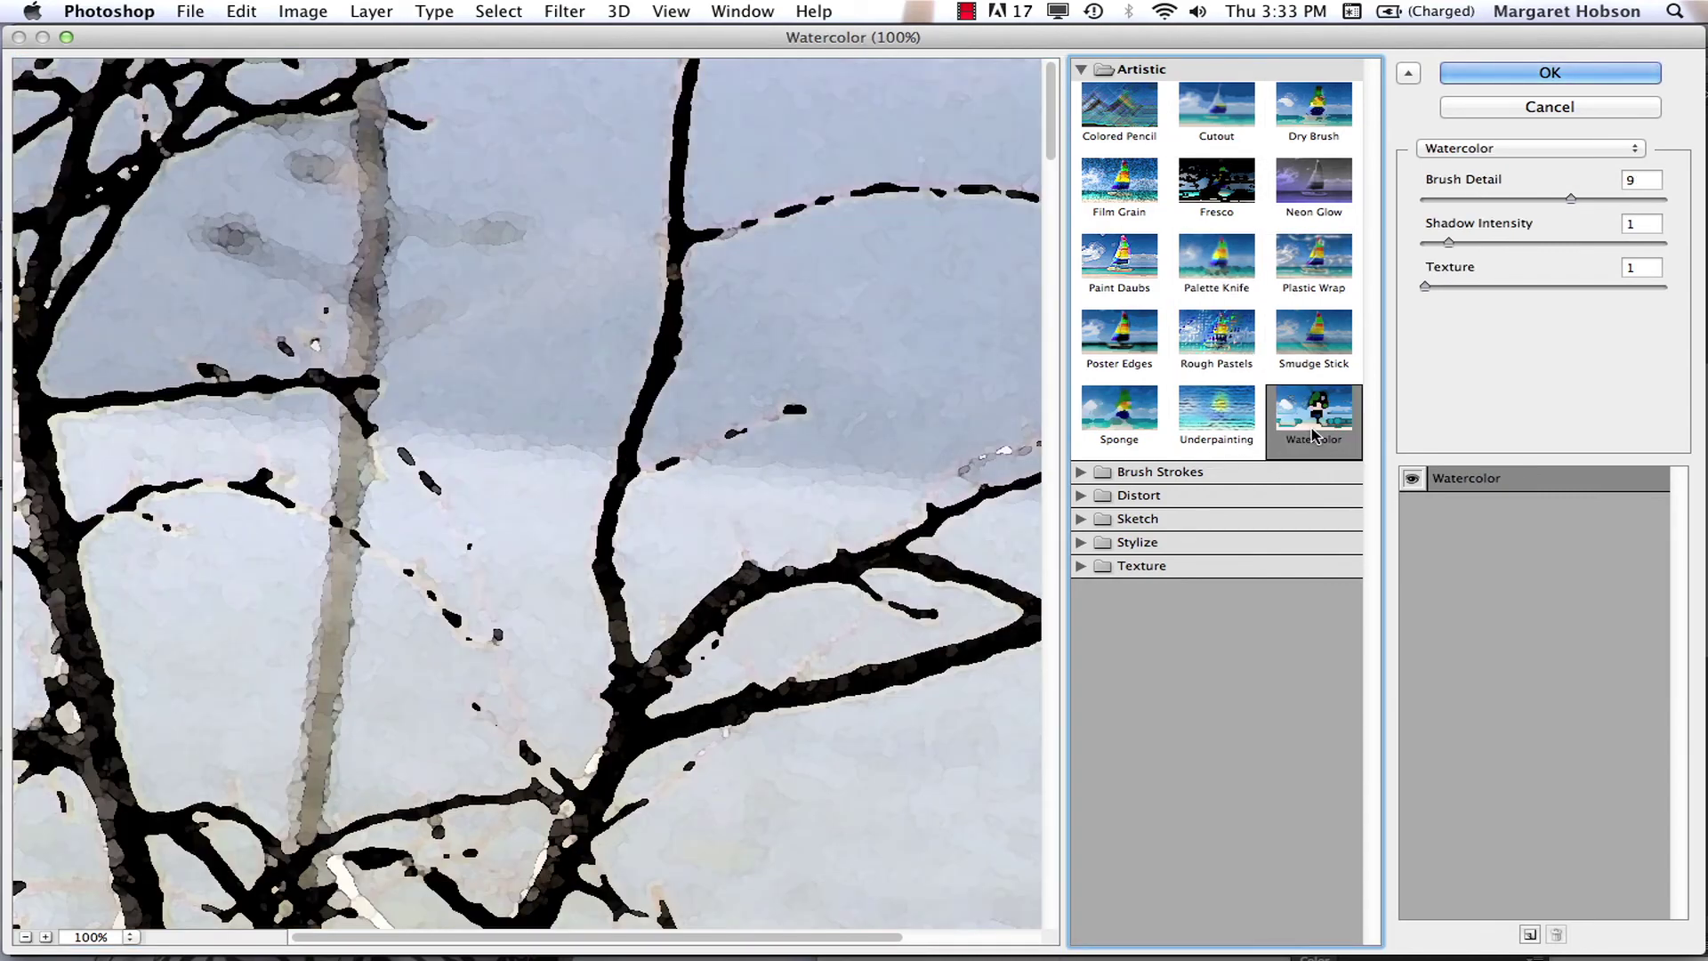
key("super+minus")
key("super+minus")
key("super+minus")
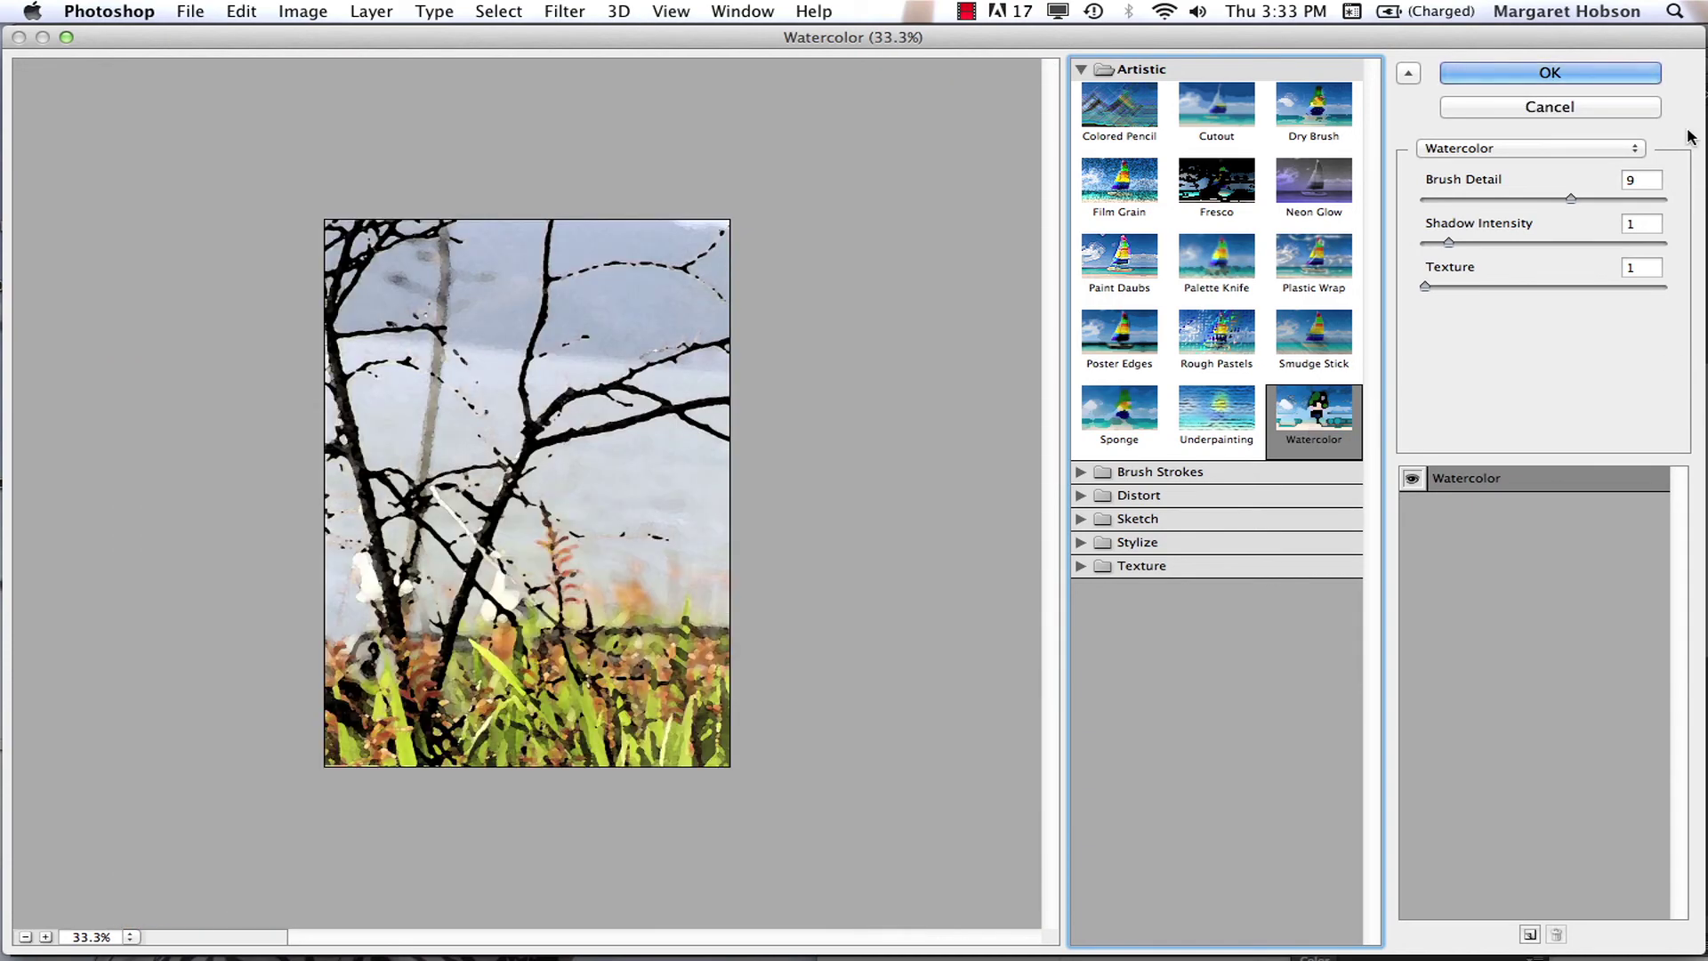
left_click(1527, 81)
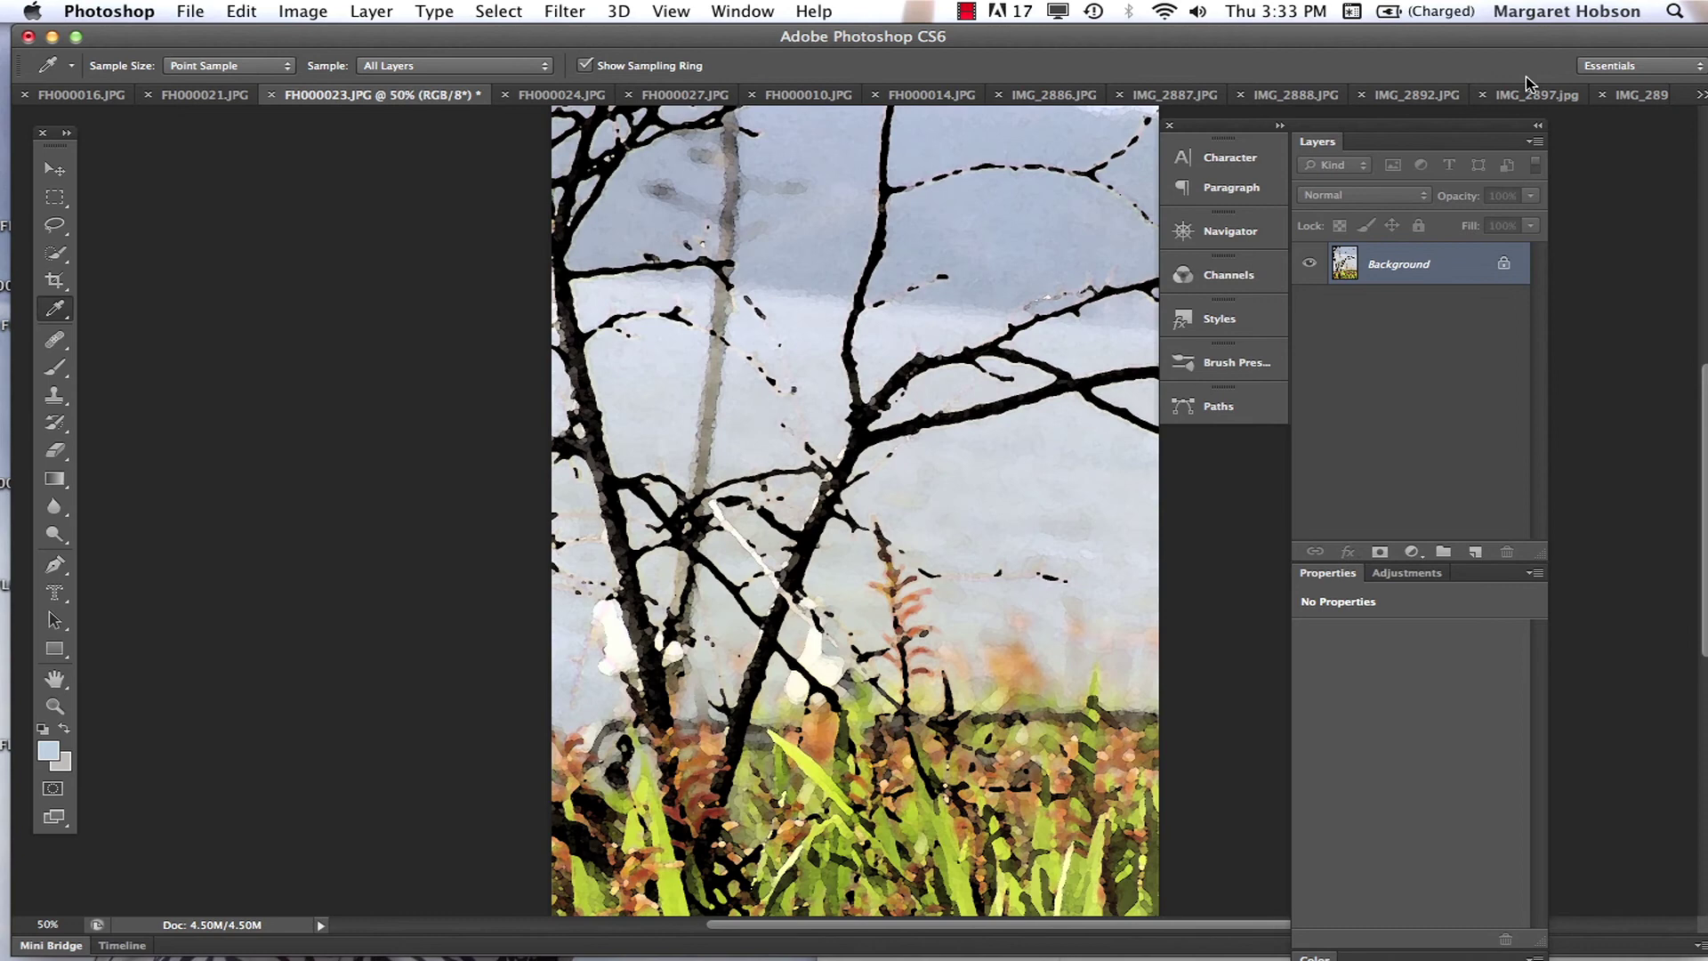
Fade the Watercolor filter to 70% opacity using the Color Dodge blend mode.
left_click(308, 10)
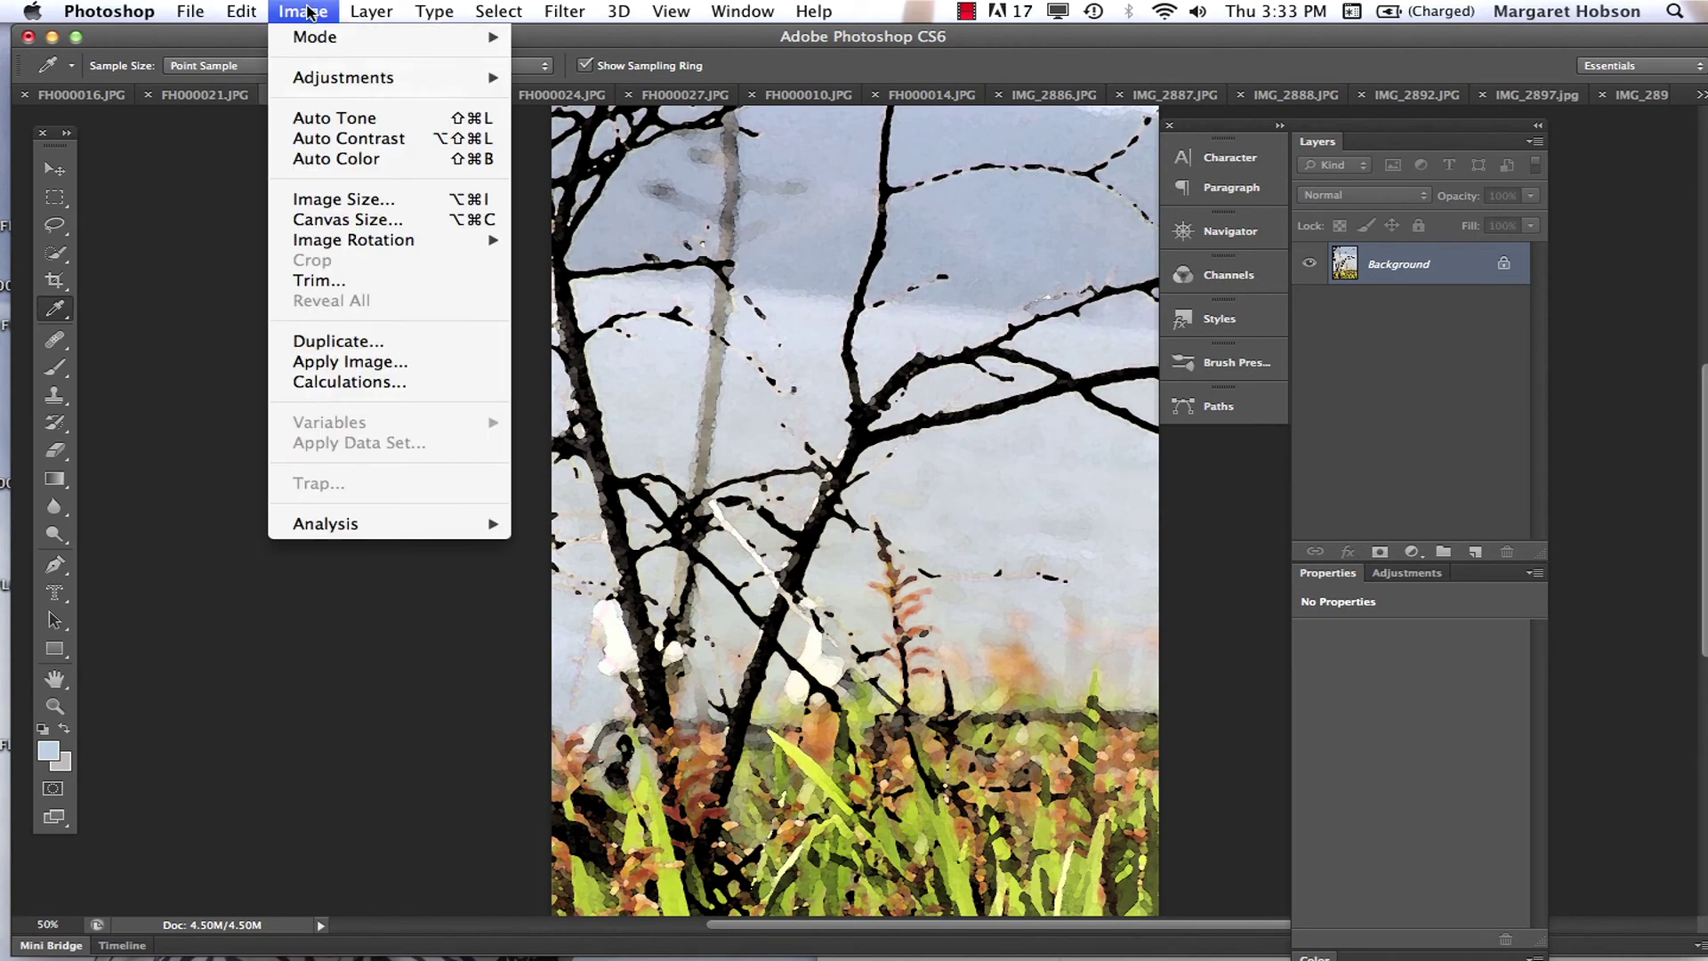
mouse_move(252, 13)
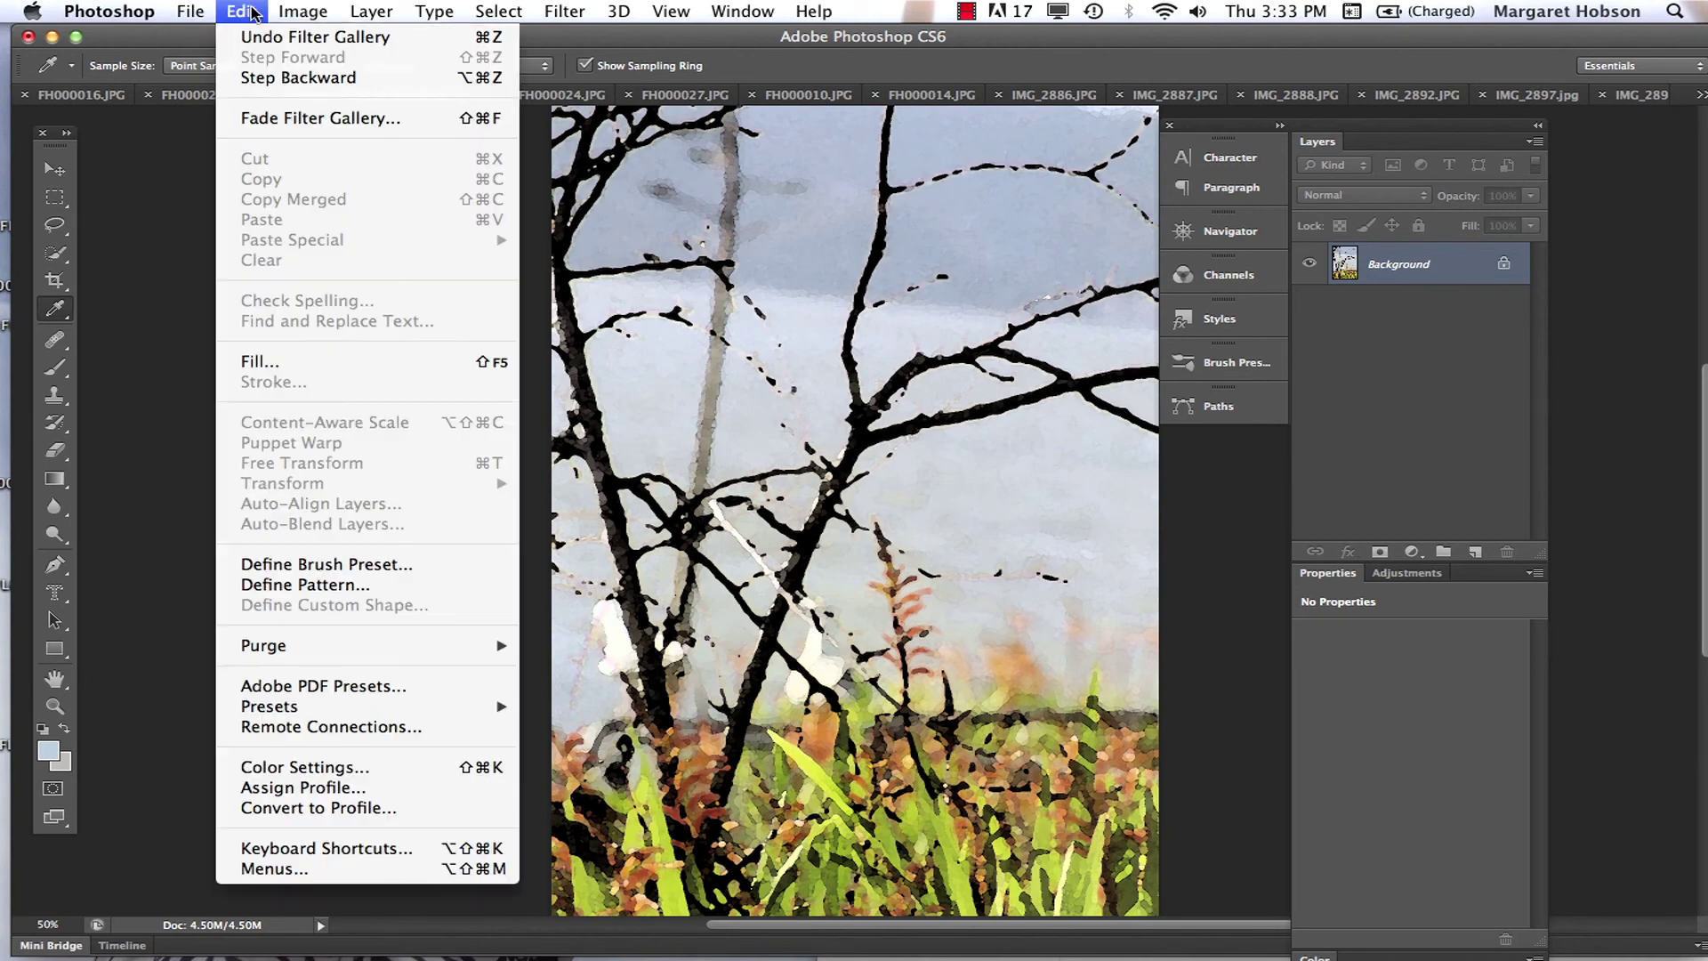
left_click(262, 119)
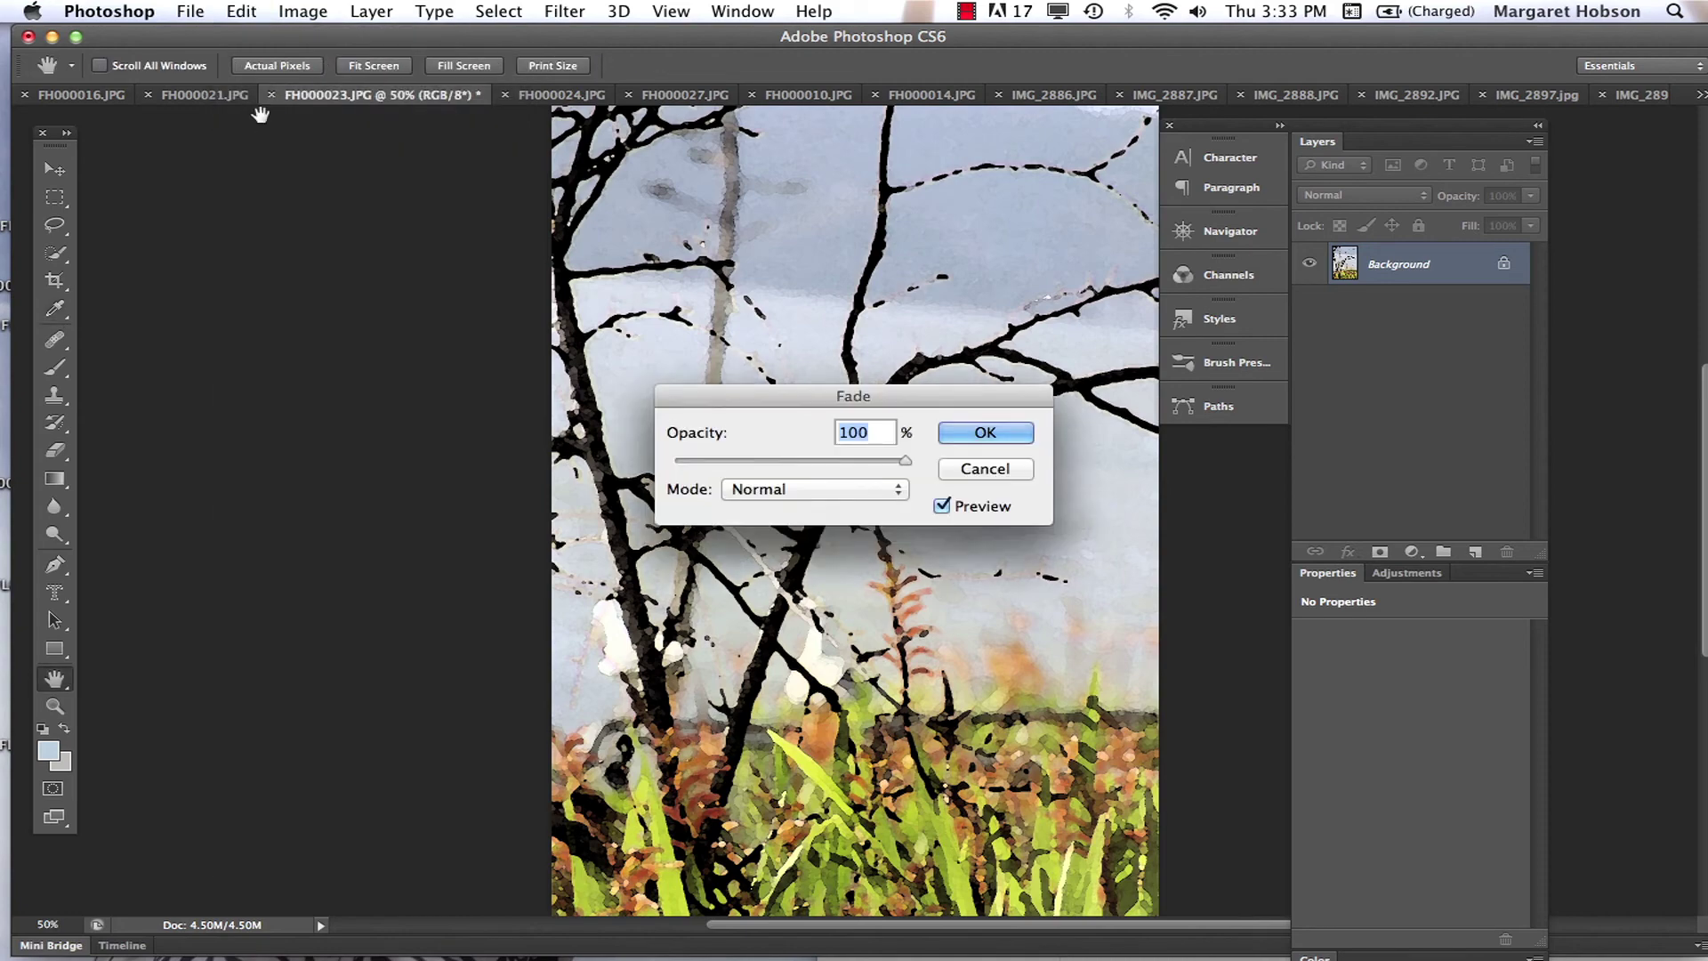
left_click_drag(706, 392, 1051, 562)
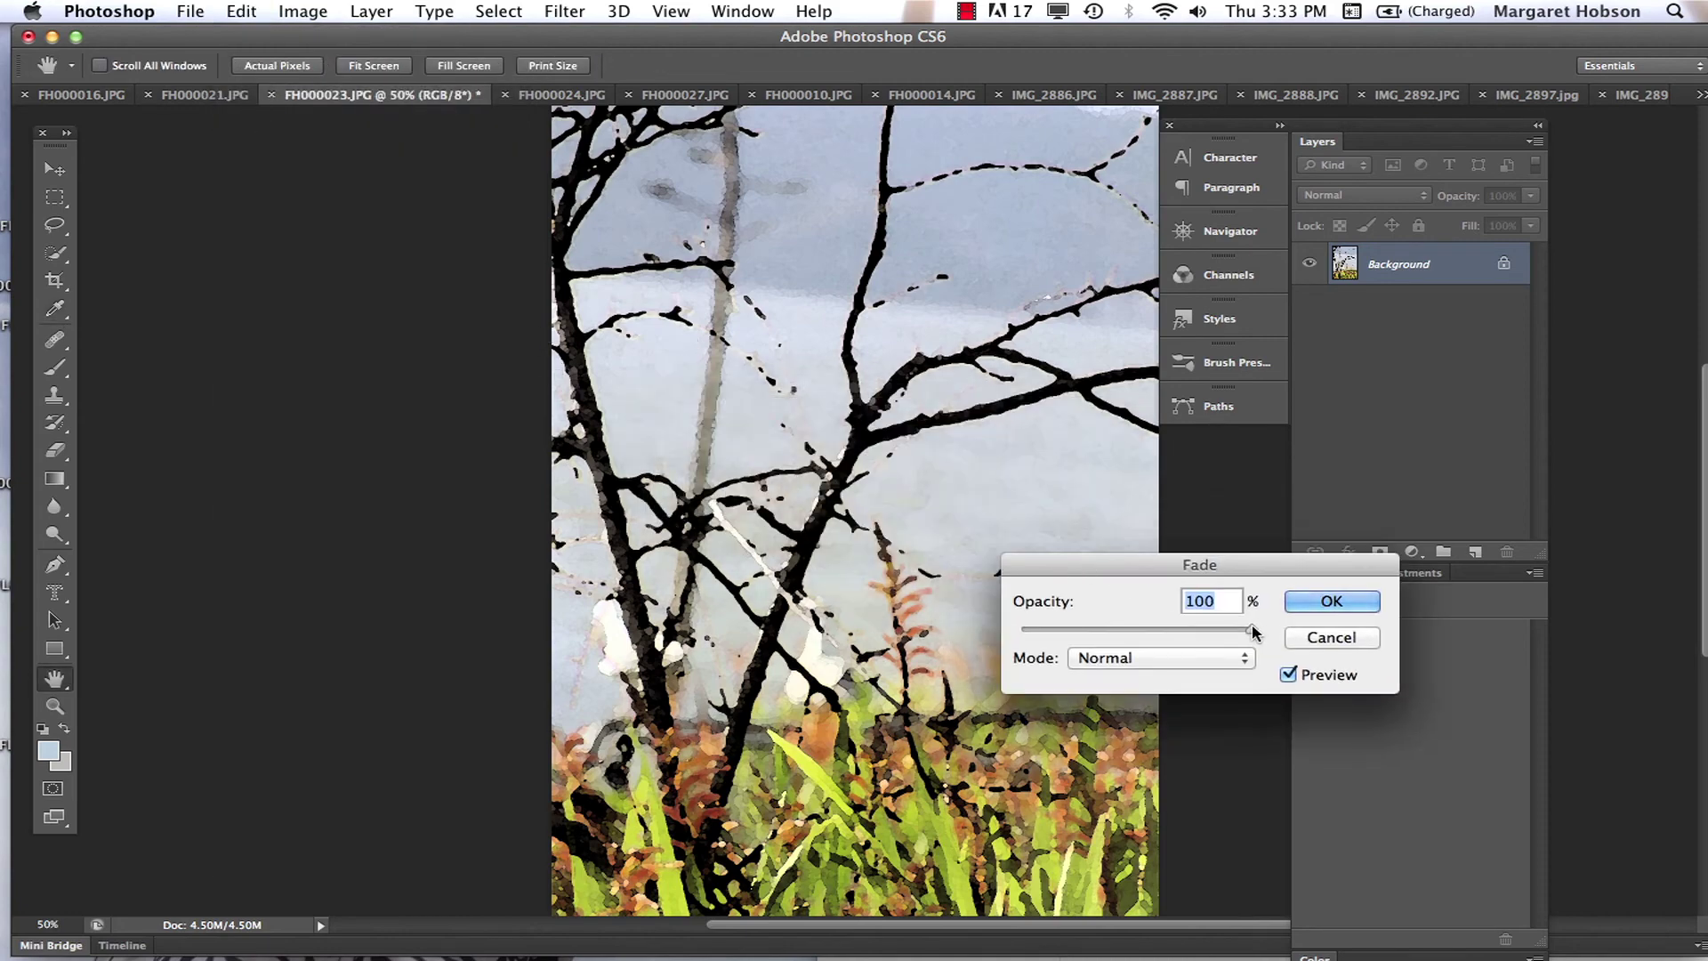
left_click_drag(1251, 629, 1181, 626)
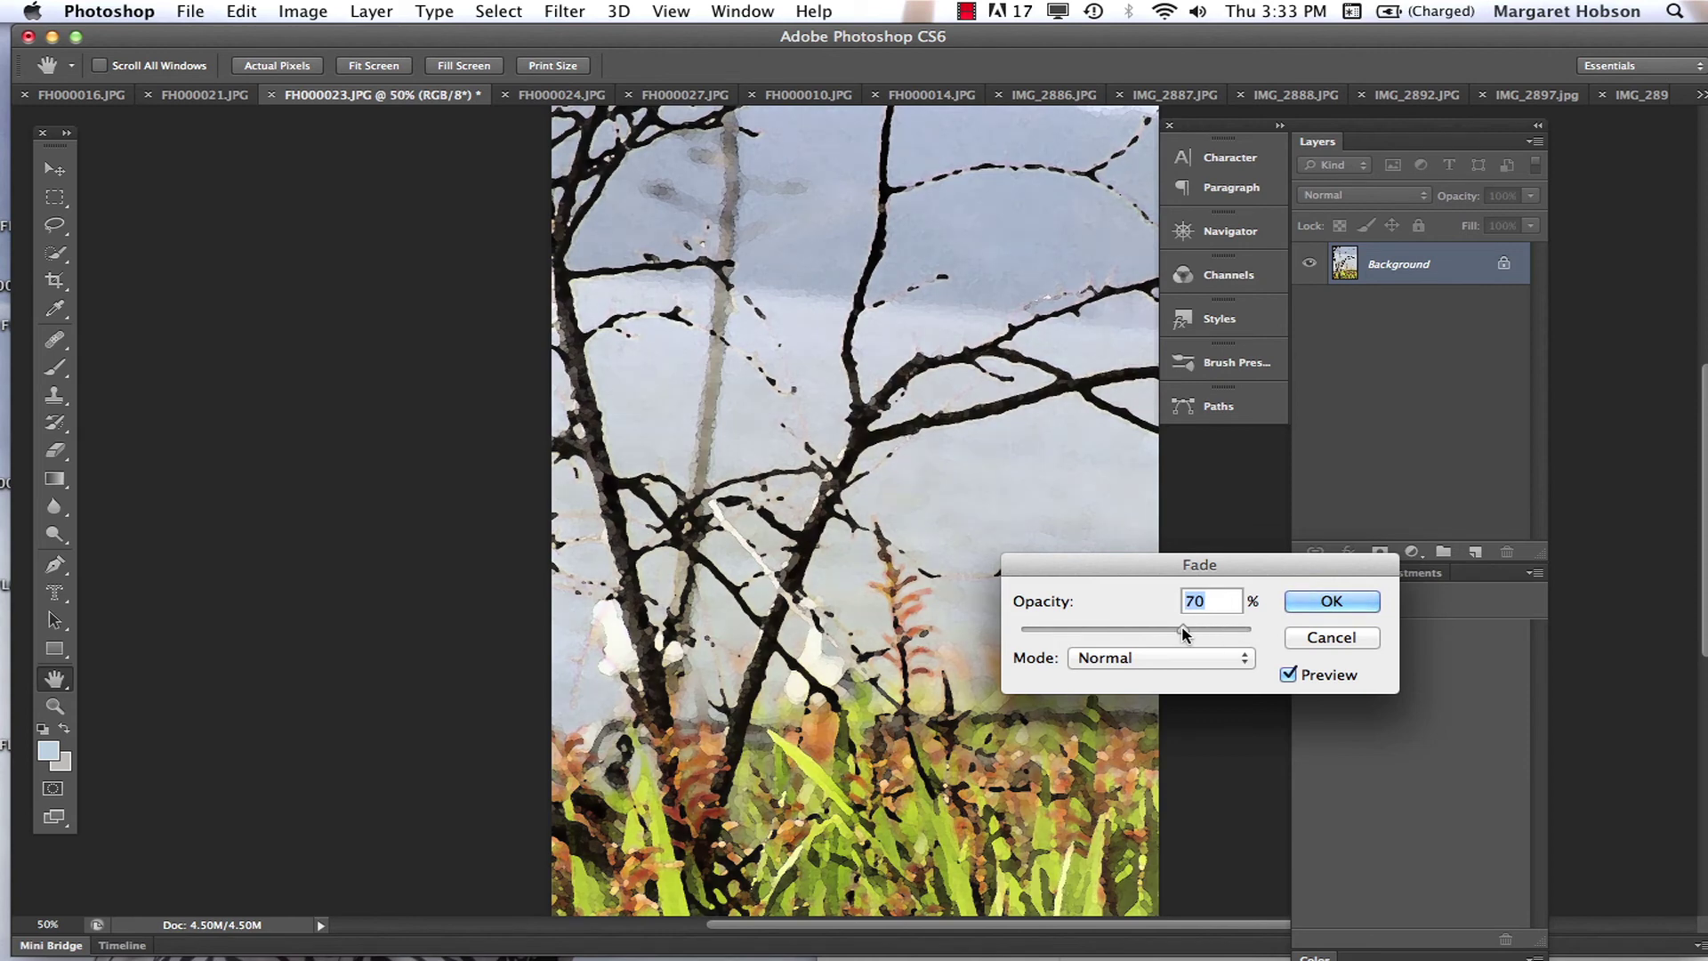
left_click(1239, 668)
left_click(1219, 708)
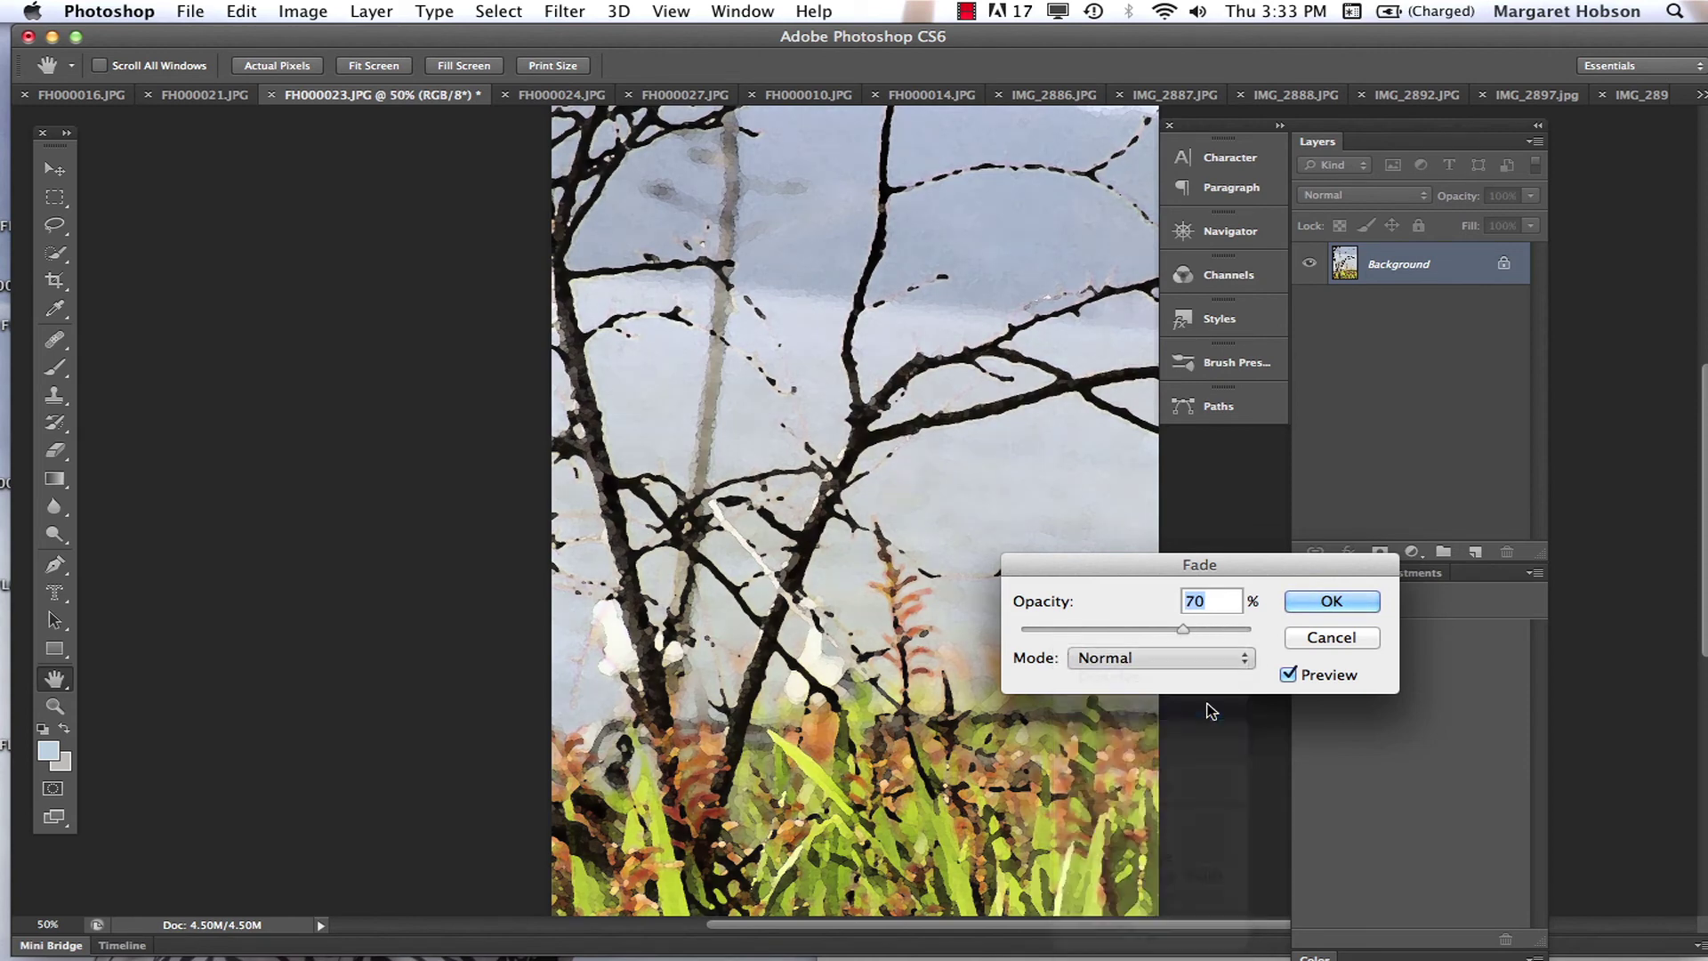
left_click(1243, 659)
left_click(1183, 805)
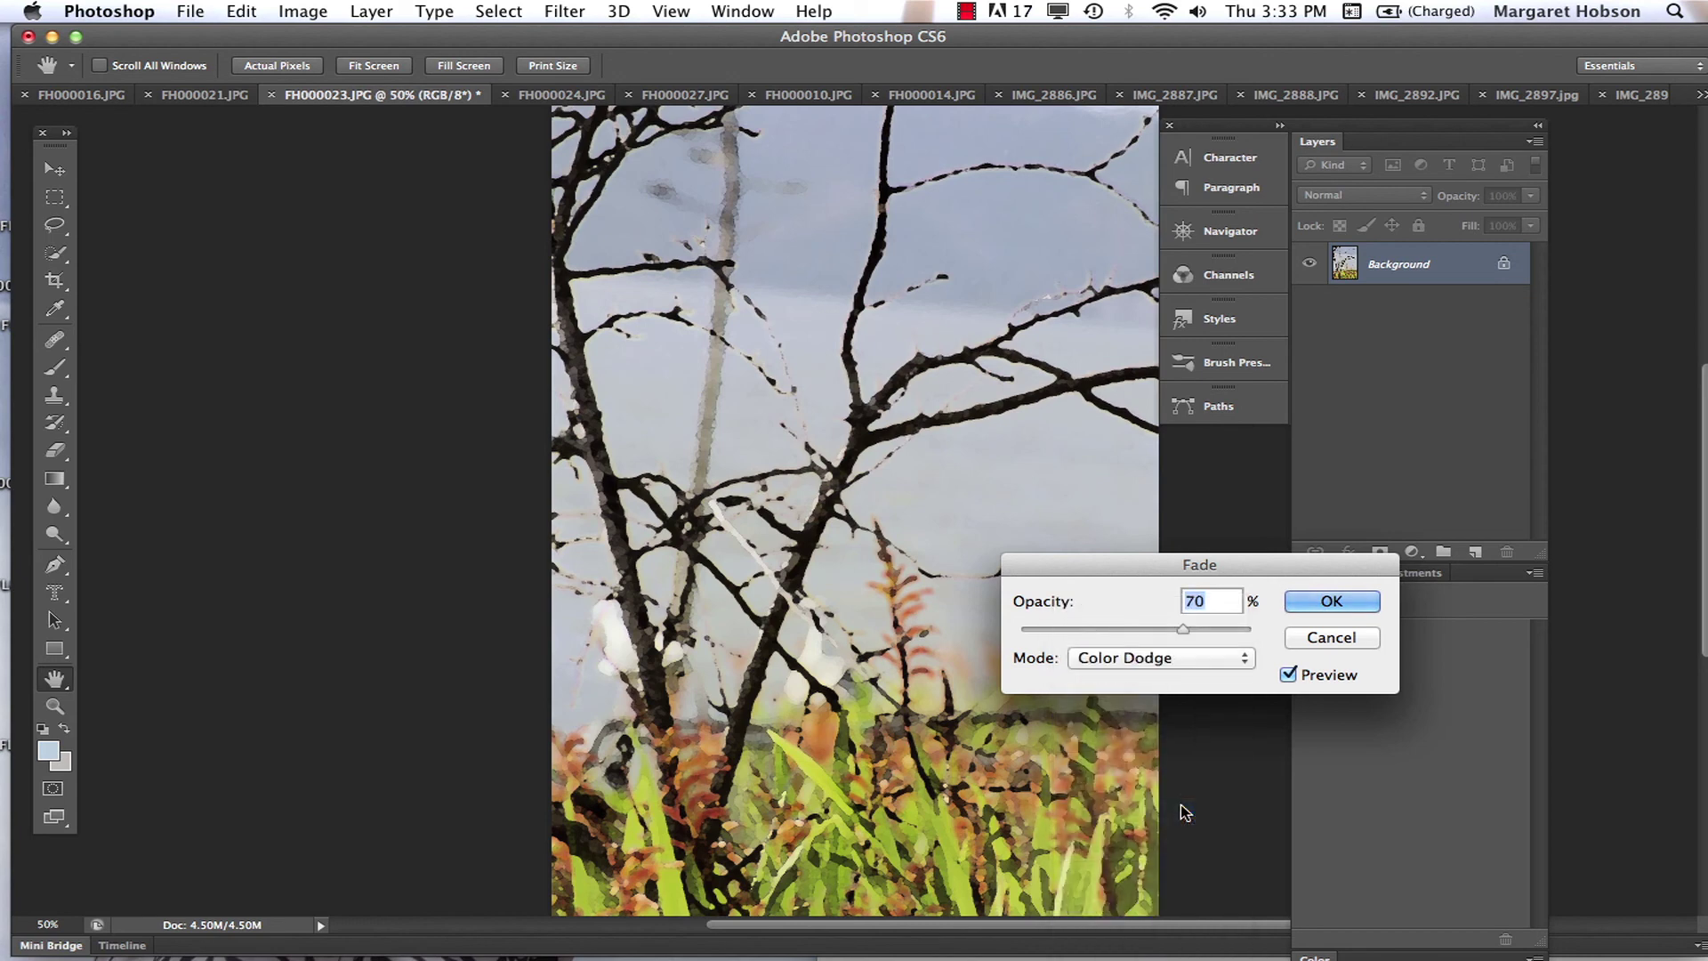
left_click(1331, 601)
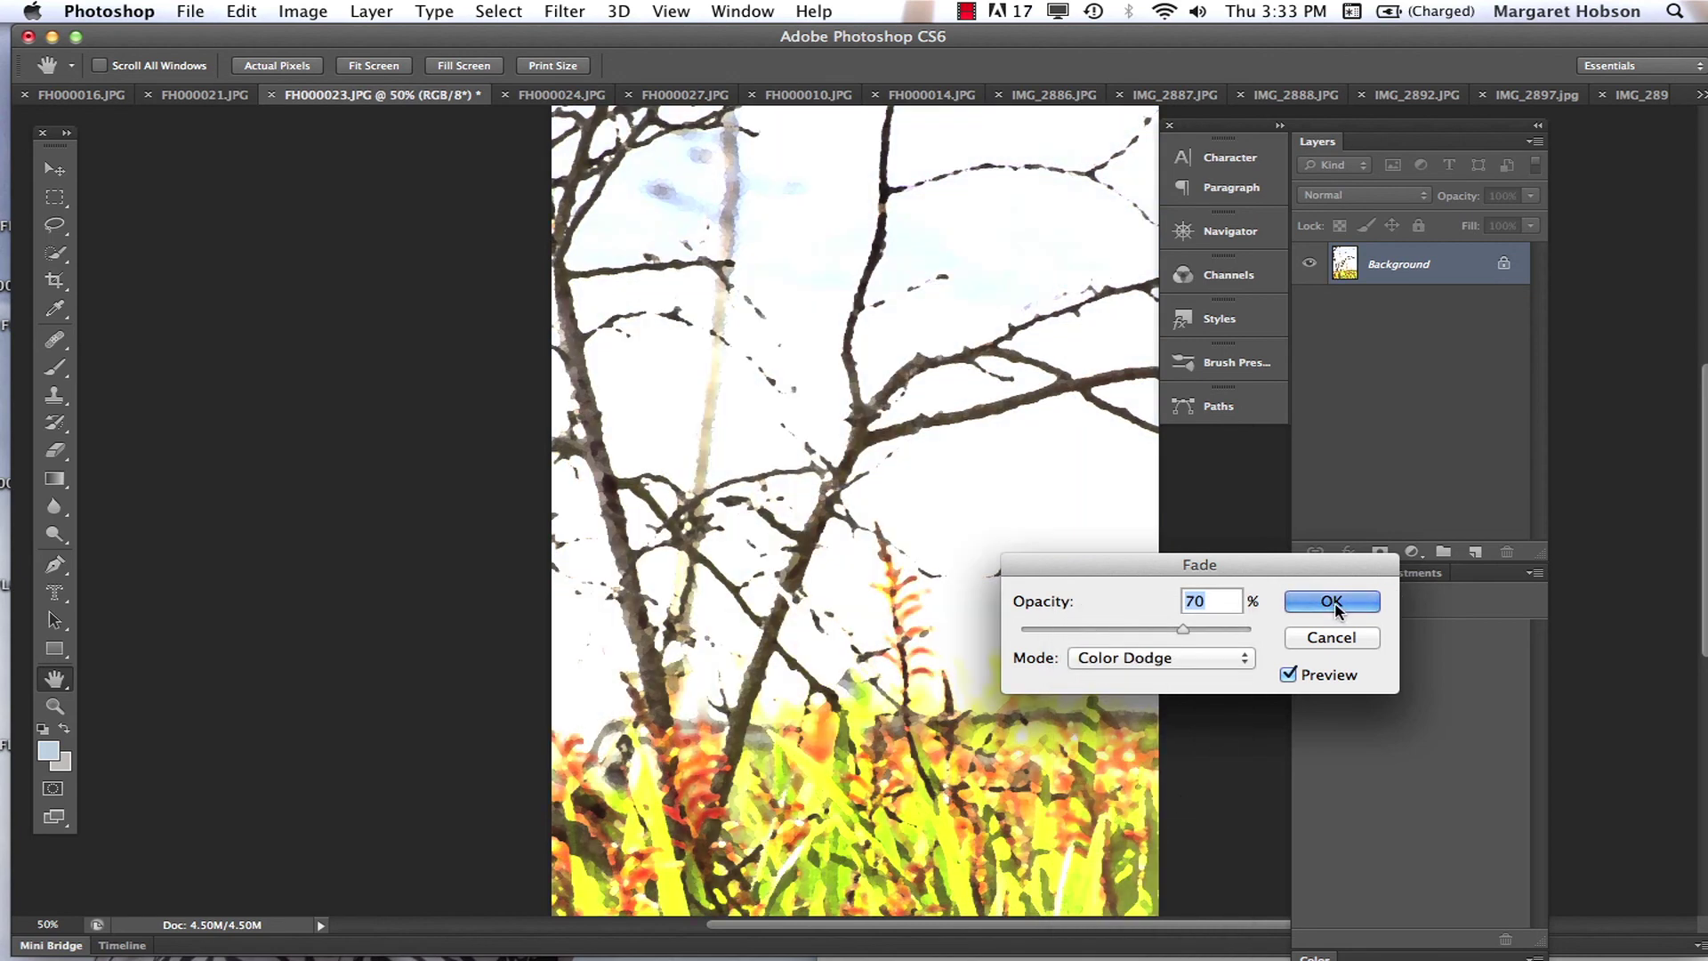